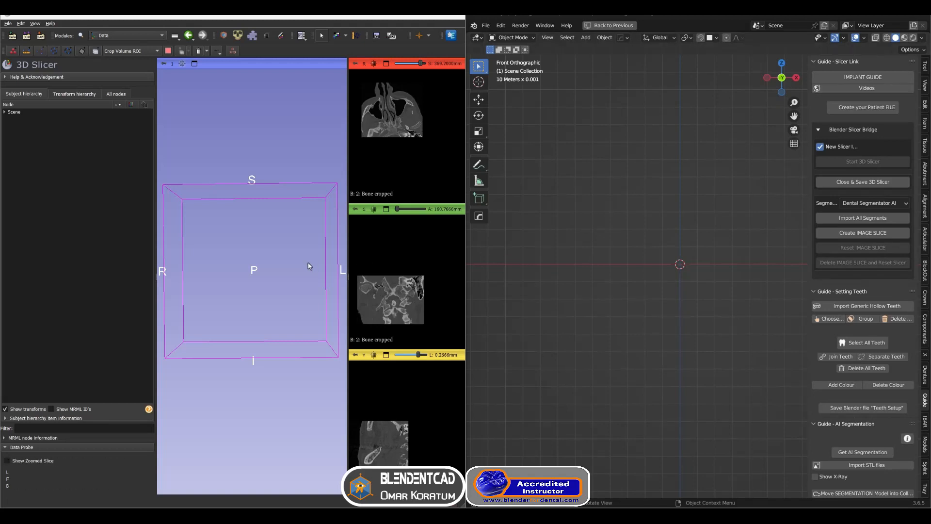
# Open the DentalSegmentator module by searching the module finder for dental
pyautogui.moveTo(273, 271); pyautogui.dragTo(262, 271)
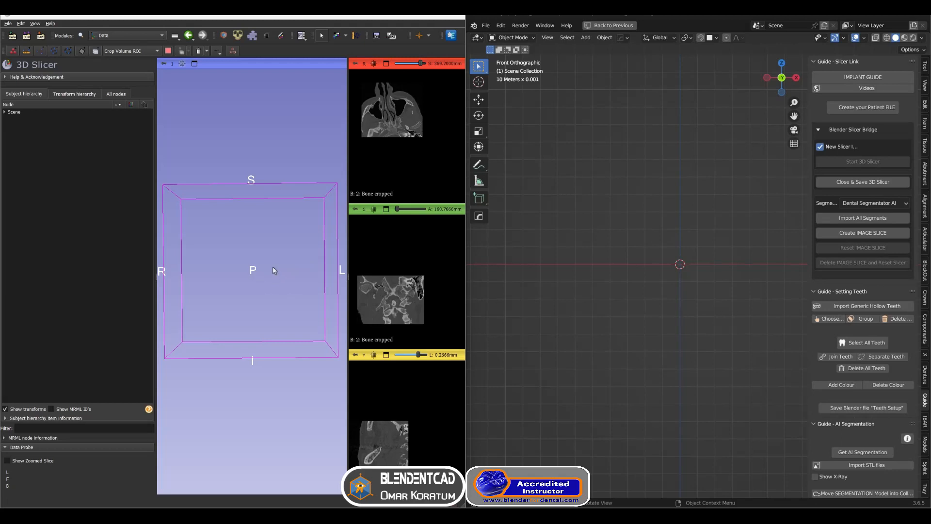
pyautogui.scroll(-4, 268, 255)
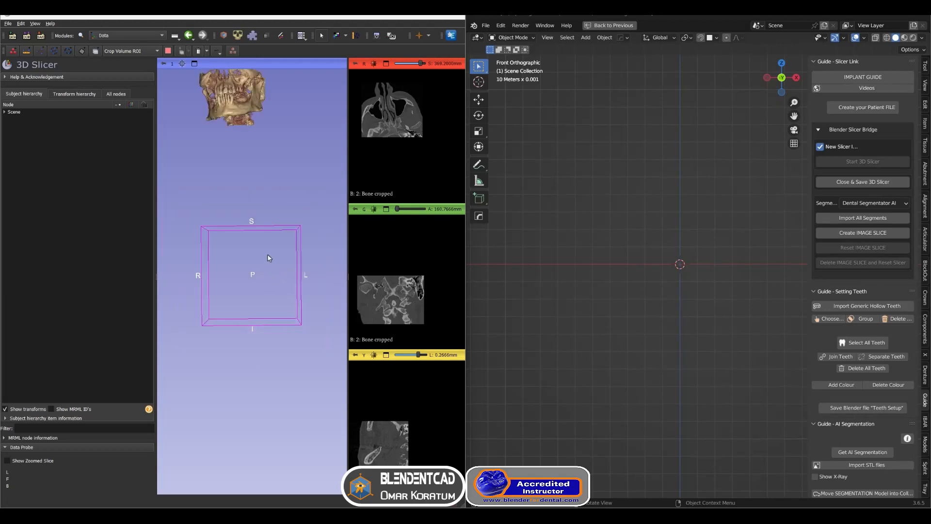
pyautogui.moveTo(267, 255); pyautogui.dragTo(278, 293, button='middle')
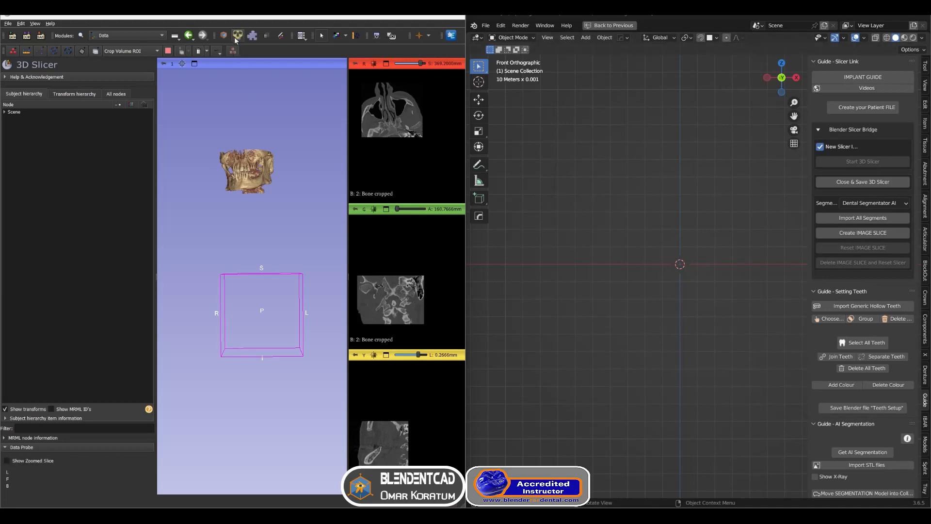
pyautogui.click(81, 37)
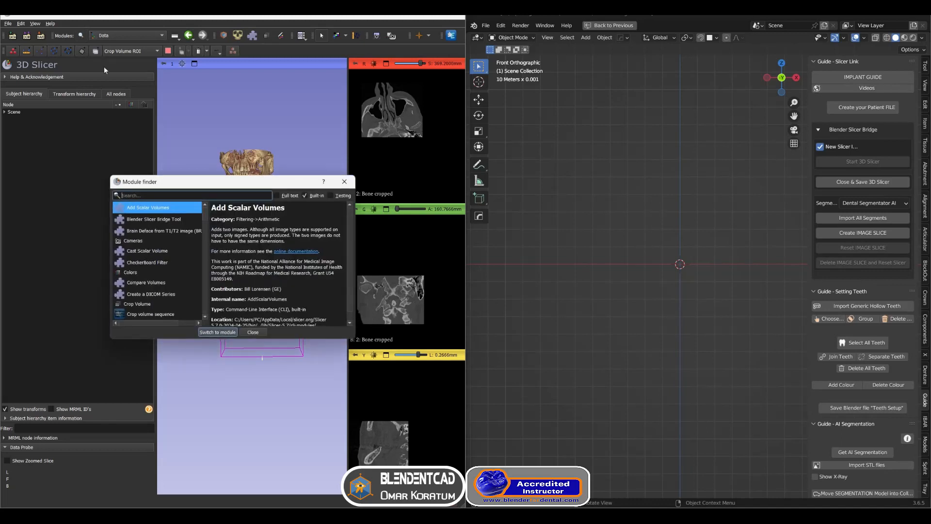
pyautogui.write('dental')
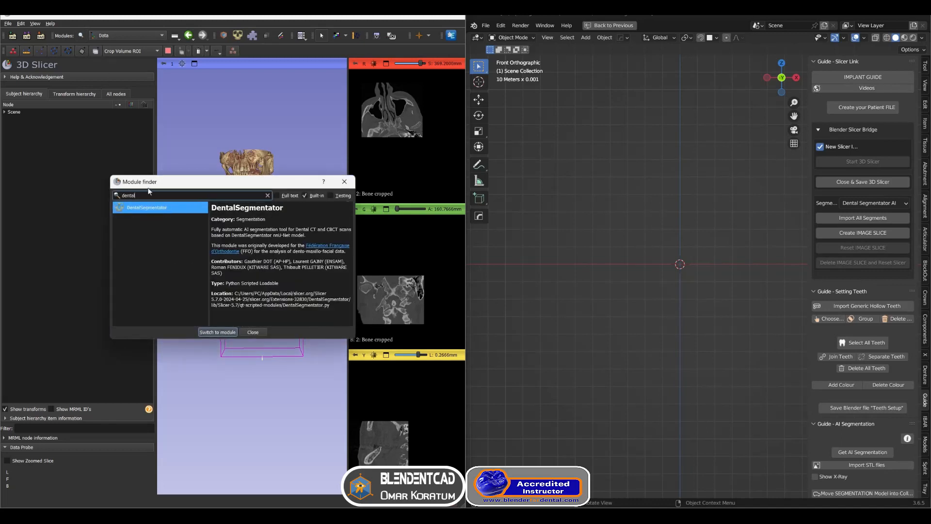
pyautogui.doubleClick(150, 208)
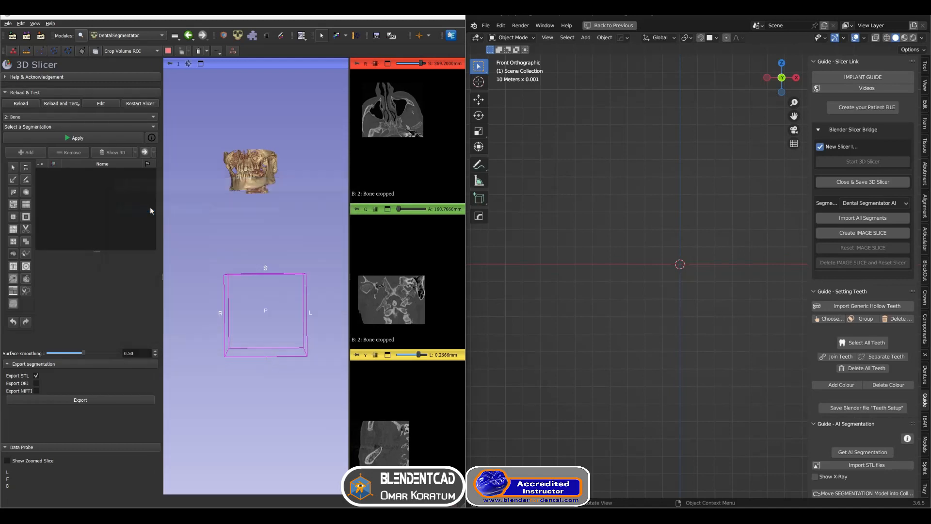
# Set the input volume to 2: Bone cropped and run the DentalSegmentator segmentation
pyautogui.click(82, 117)
pyautogui.click(49, 133)
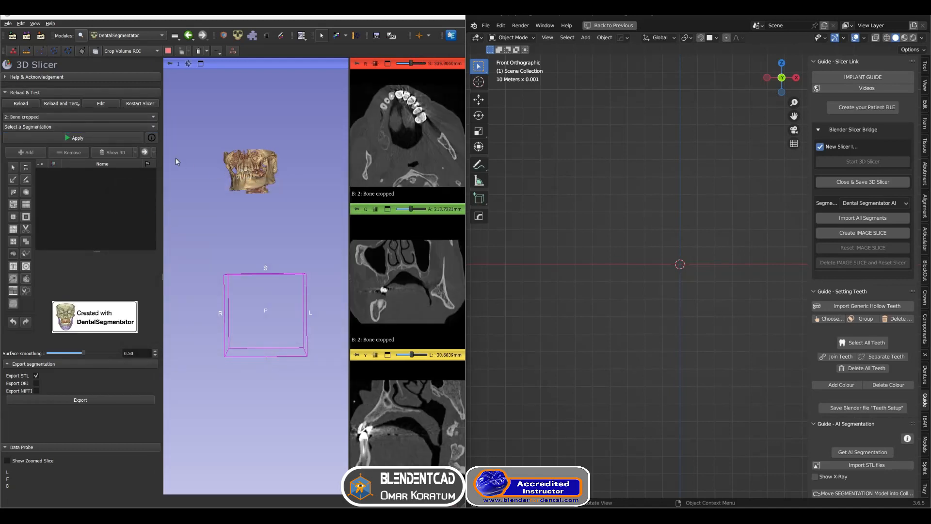
pyautogui.click(83, 139)
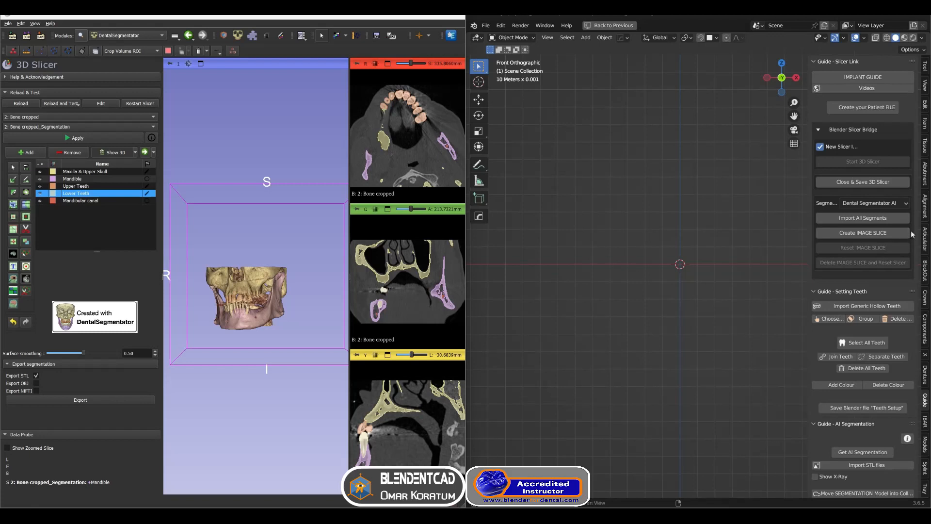
# Import all segments into Blender and switch to the front orthographic view
pyautogui.click(883, 220)
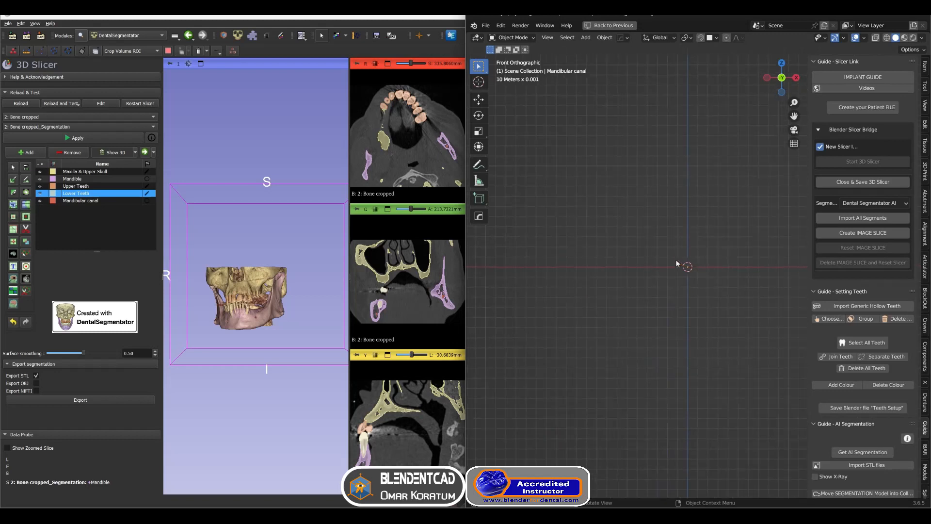
pyautogui.scroll(-3, 679, 262)
pyautogui.moveTo(681, 242)
pyautogui.mouseDown(button='middle')
pyautogui.moveTo(685, 286)
pyautogui.moveTo(691, 251)
pyautogui.mouseUp(button='middle')
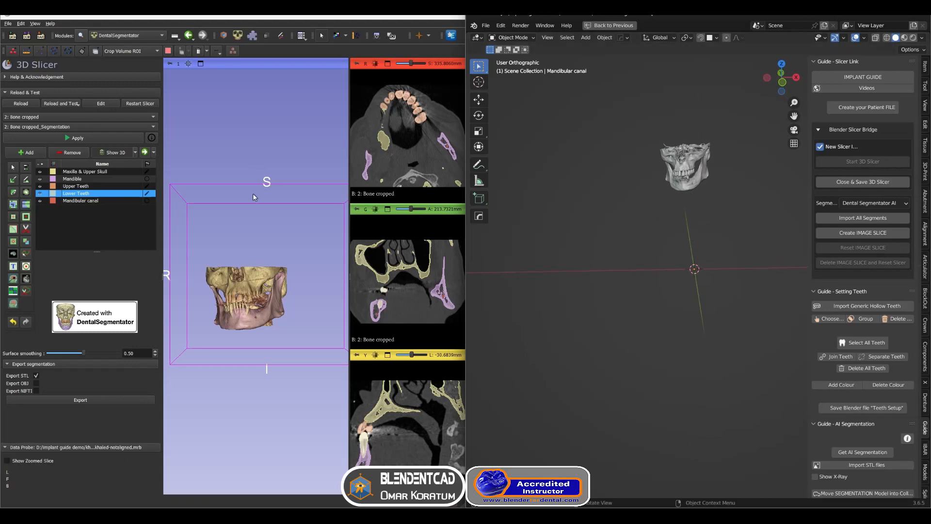
pyautogui.press('KP_1')
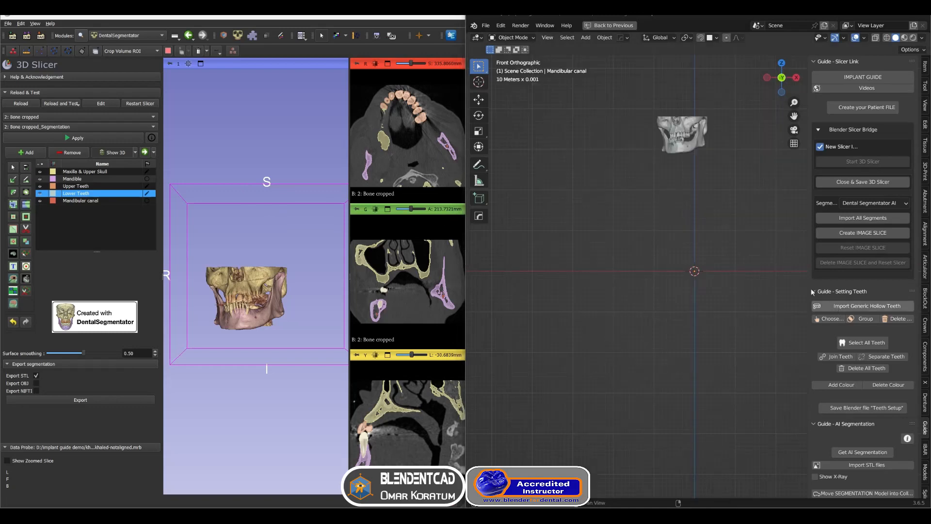
# Import a tapered implant into the Blender scene
pyautogui.scroll(-6, 863, 295)
pyautogui.scroll(-4, 864, 299)
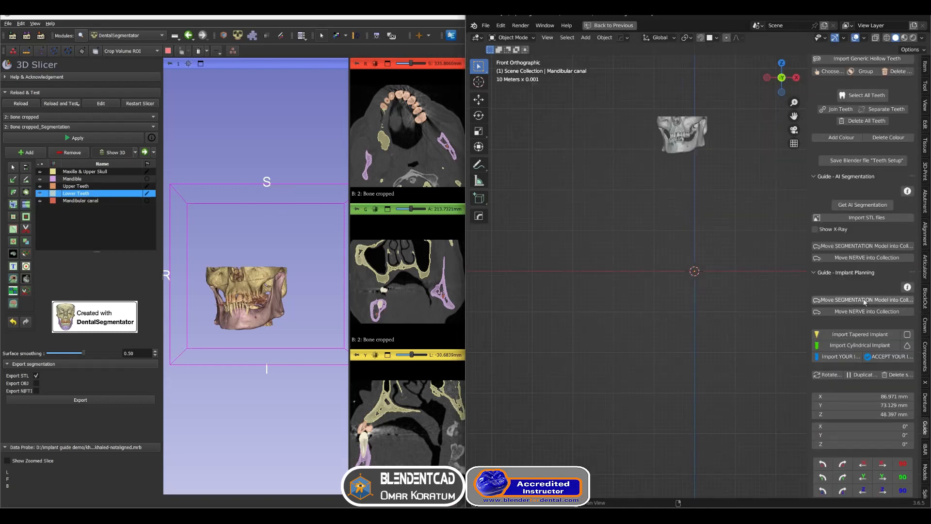
pyautogui.click(863, 335)
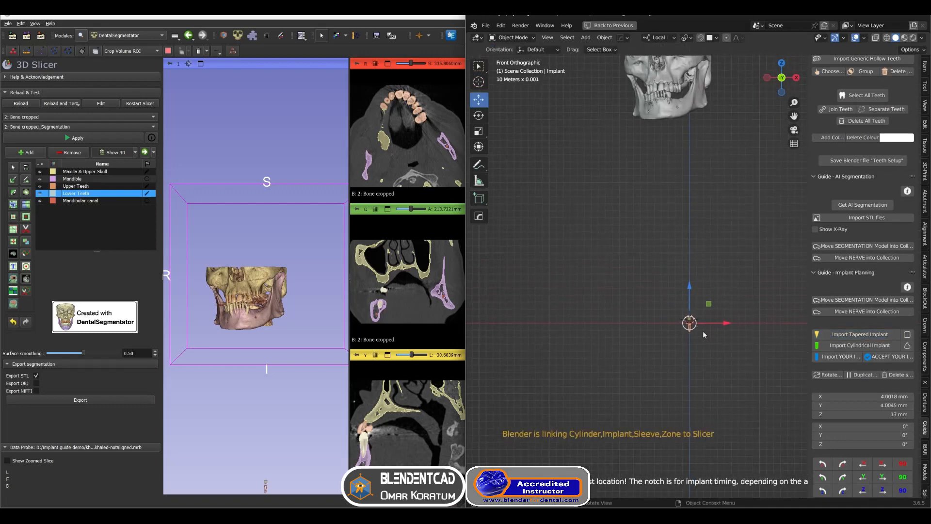
pyautogui.keyDown('shift'); pyautogui.moveTo(708, 251); pyautogui.dragTo(711, 338, button='middle'); pyautogui.keyUp('shift')
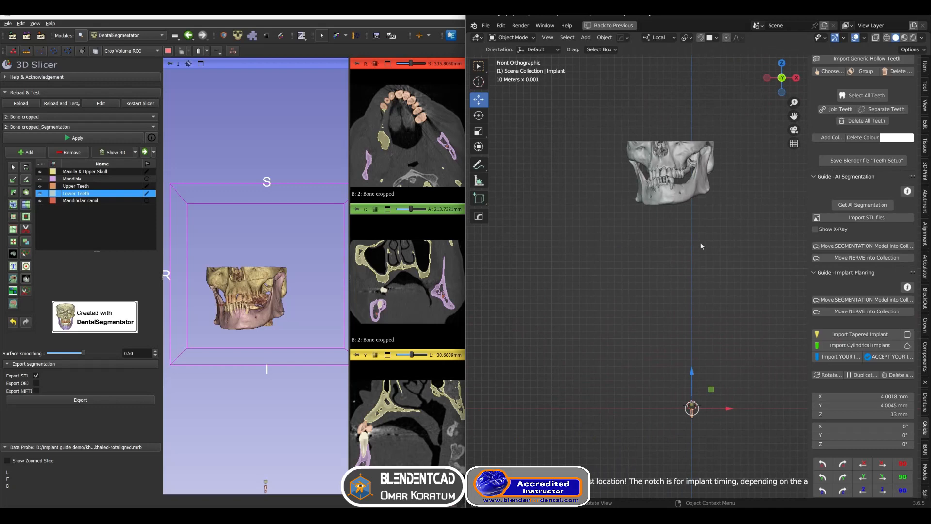
pyautogui.scroll(-3, 698, 357)
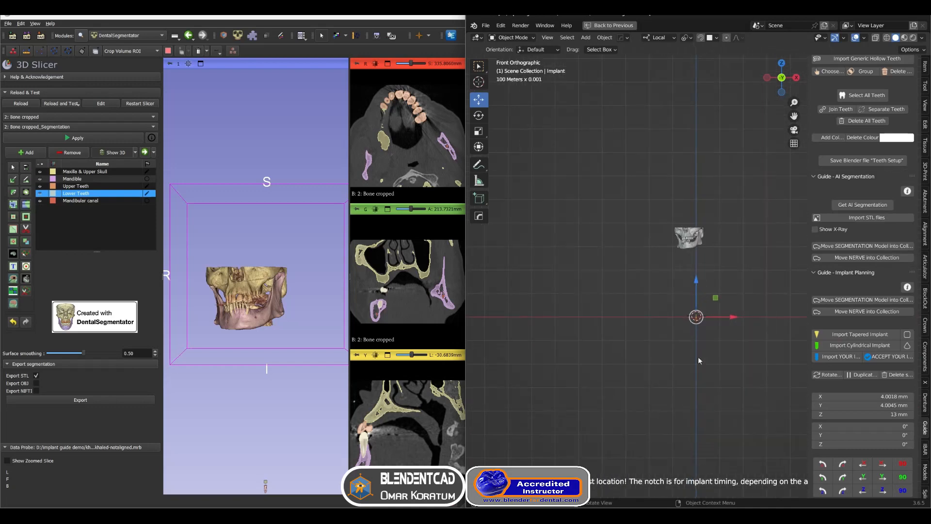
pyautogui.scroll(5, 698, 357)
pyautogui.scroll(-2, 697, 356)
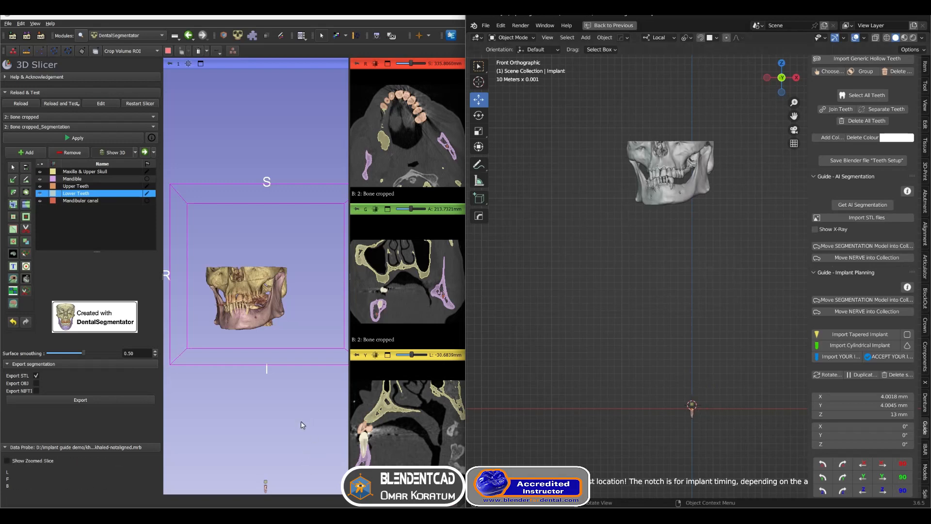
pyautogui.moveTo(306, 422); pyautogui.dragTo(305, 376, button='middle')
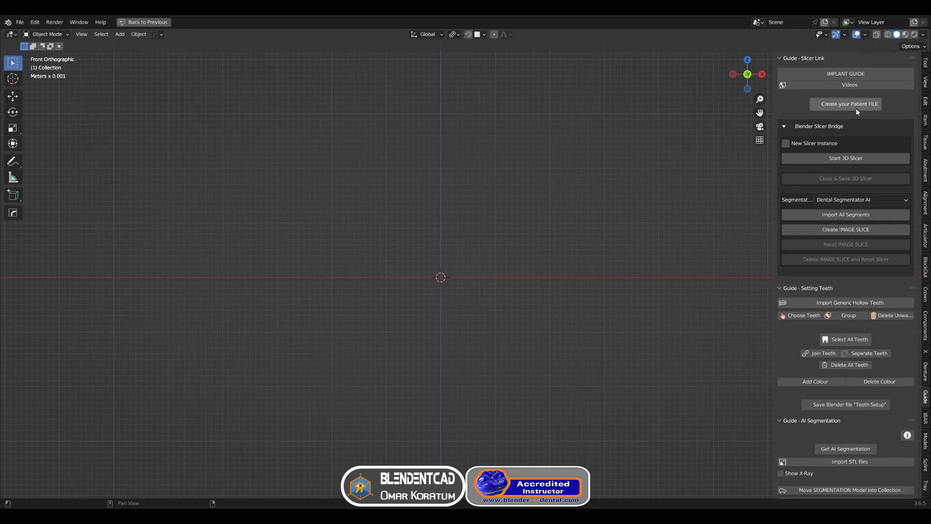
# Enable a new Slicer instance and start 3D Slicer from Blender
pyautogui.click(786, 144)
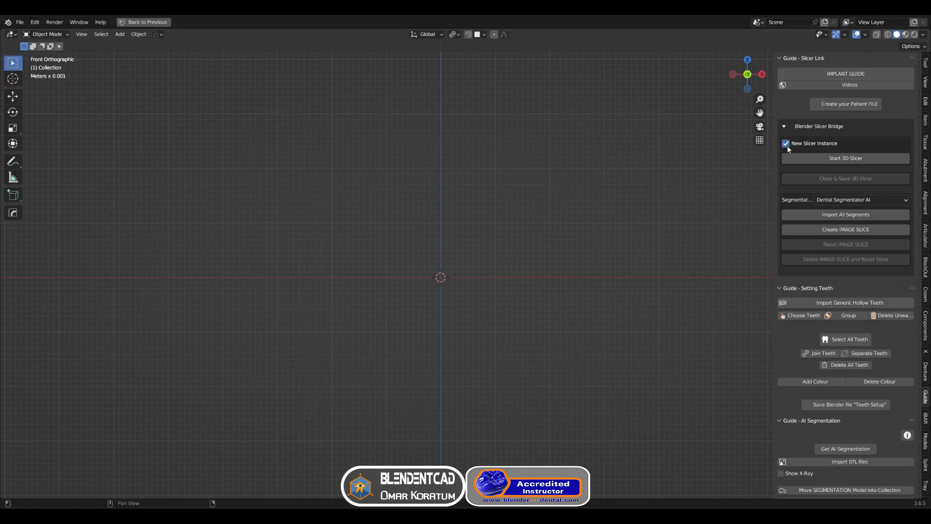
pyautogui.click(815, 159)
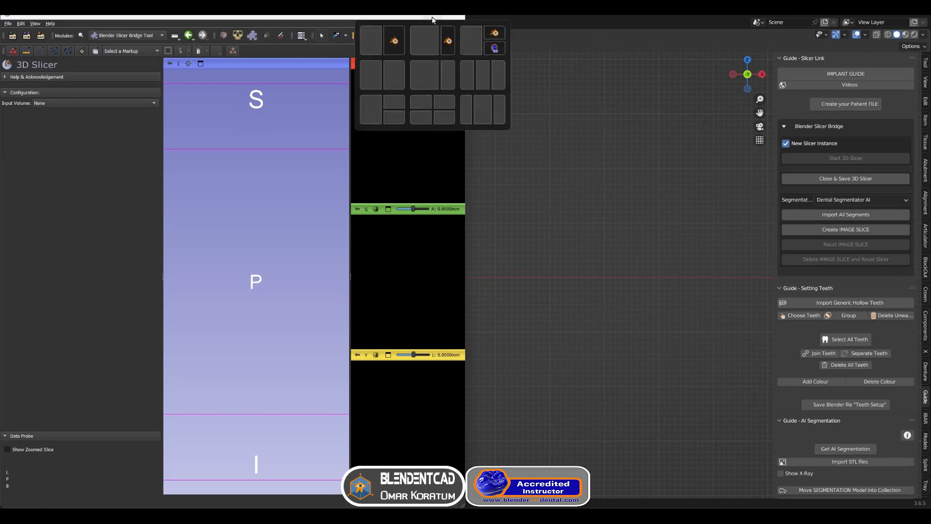
pyautogui.click(433, 20)
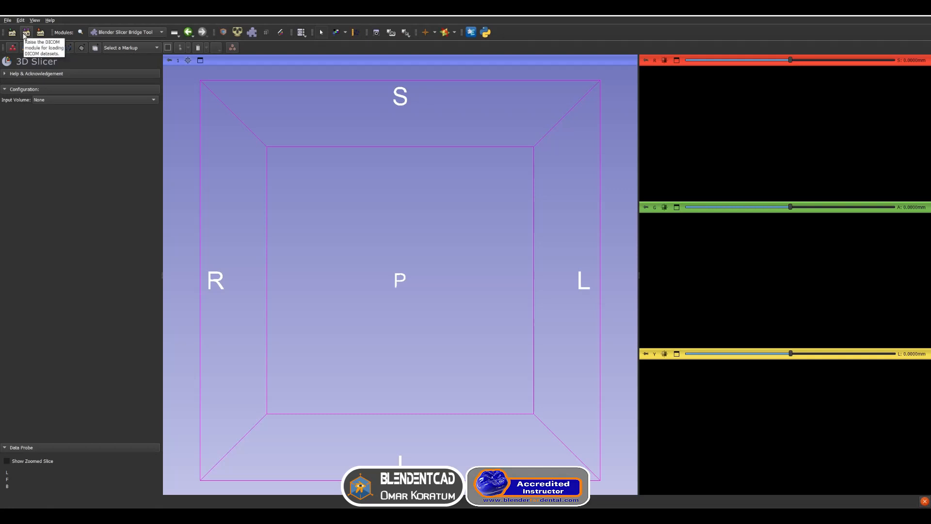
# Load a patient's Bone CT series from the DICOM database
pyautogui.click(25, 35)
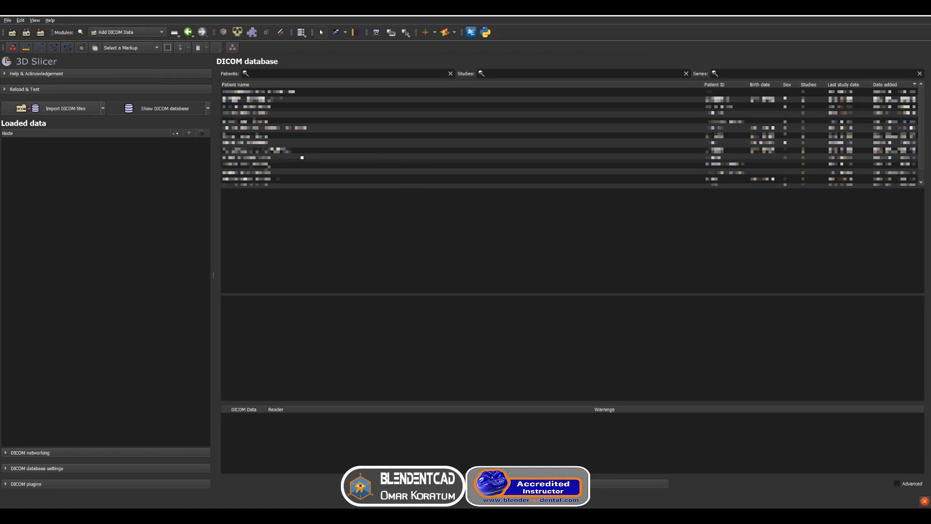
pyautogui.click(291, 150)
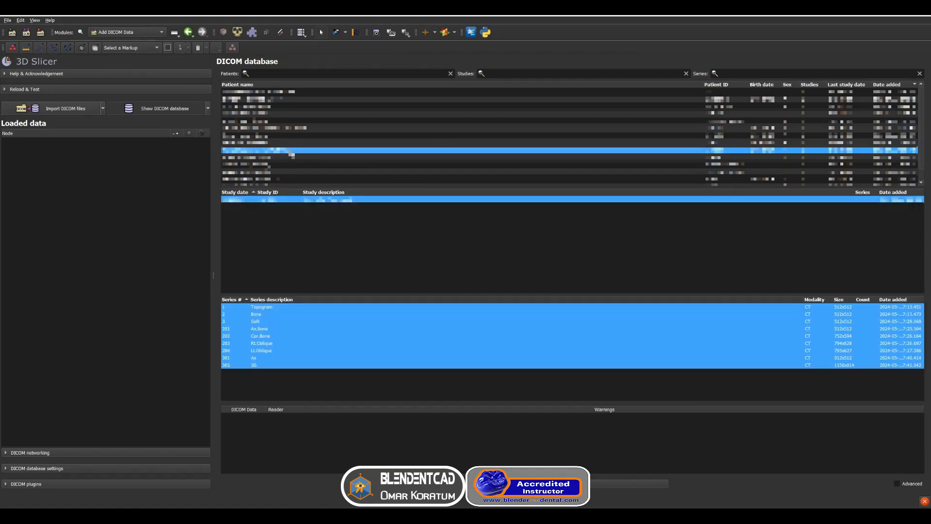
pyautogui.click(255, 315)
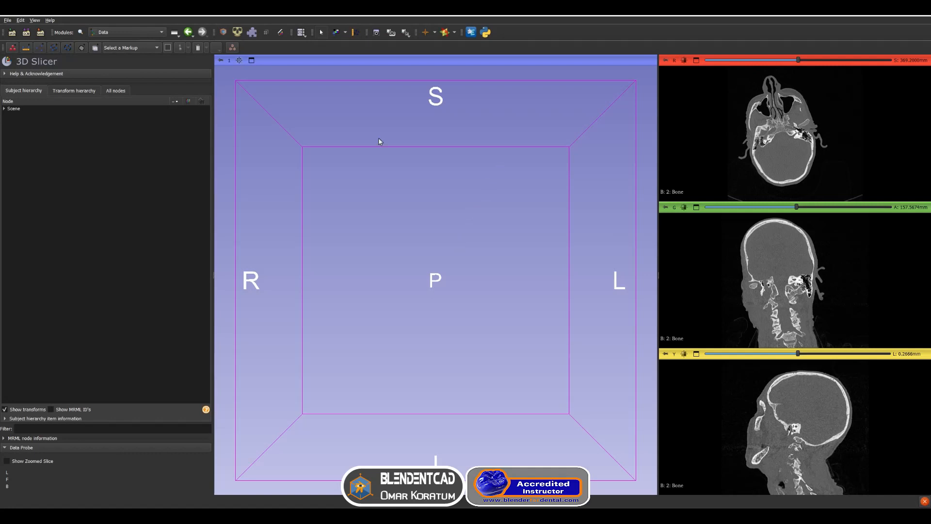
# Open the Volume Rendering module and display the 2: Bone volume
pyautogui.click(107, 33)
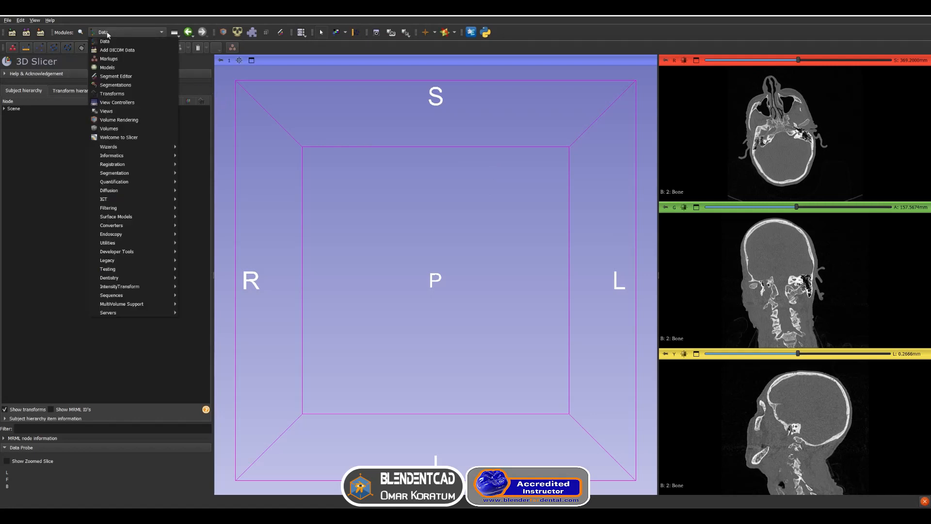
pyautogui.click(135, 119)
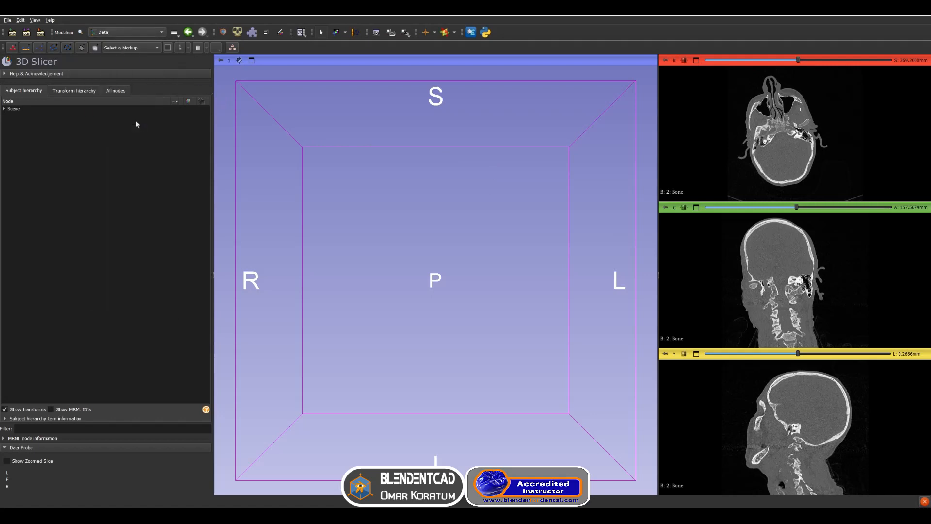
pyautogui.click(52, 89)
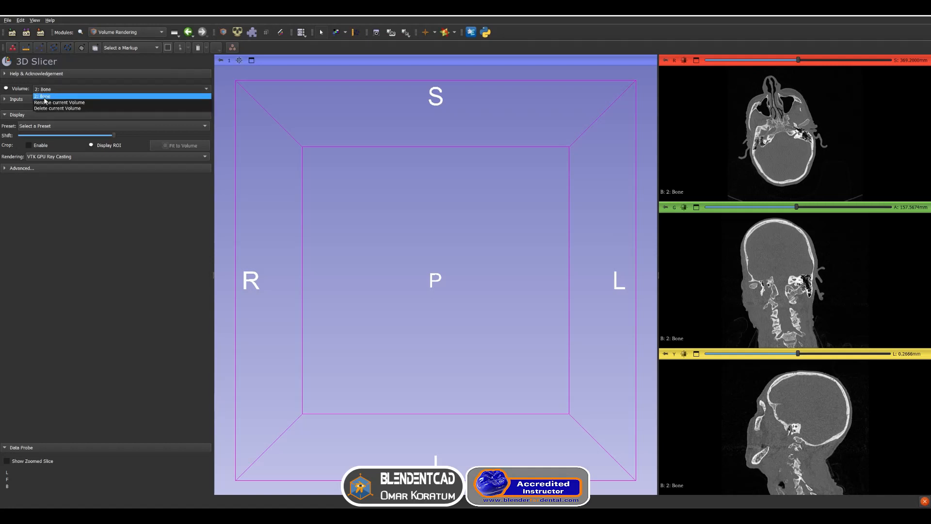
pyautogui.click(43, 97)
pyautogui.click(6, 90)
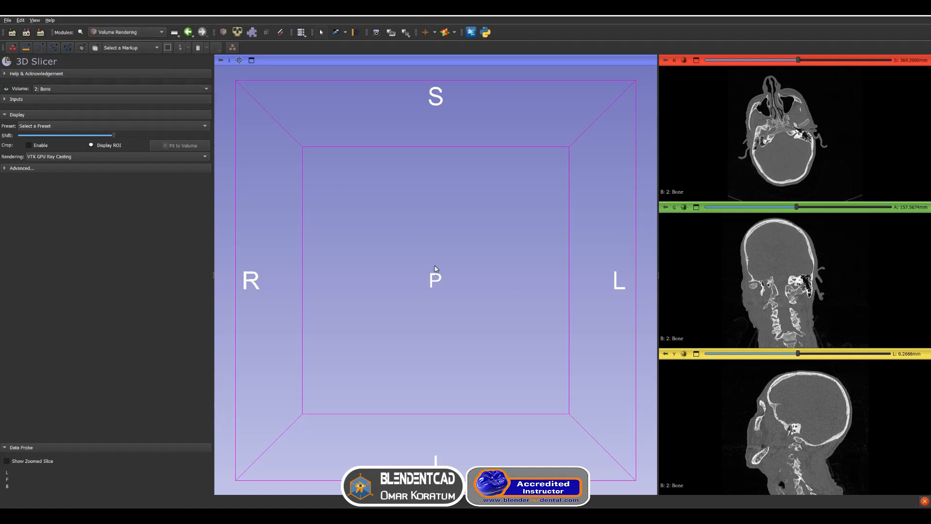
# Apply the CT-Bone rendering preset and adjust the shift slider
pyautogui.scroll(-5, 476, 247)
pyautogui.moveTo(477, 250); pyautogui.dragTo(465, 351, button='middle')
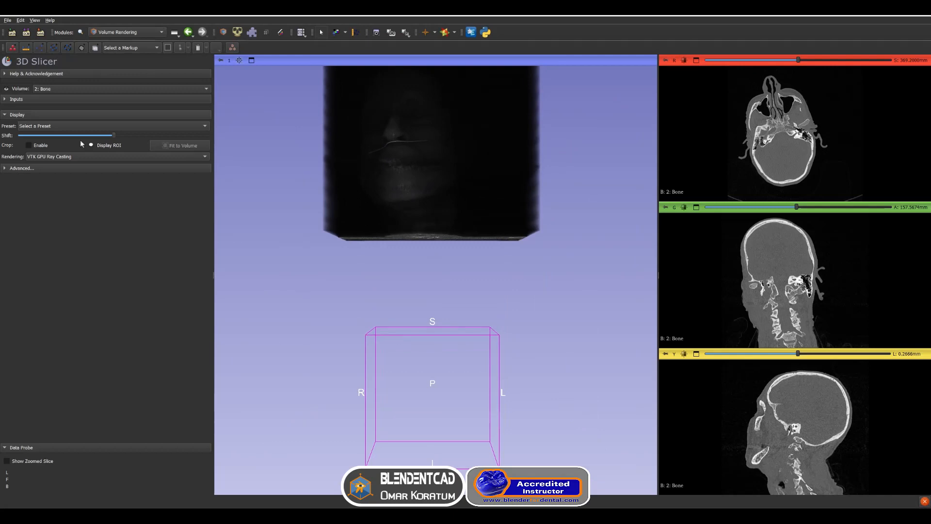
pyautogui.click(41, 127)
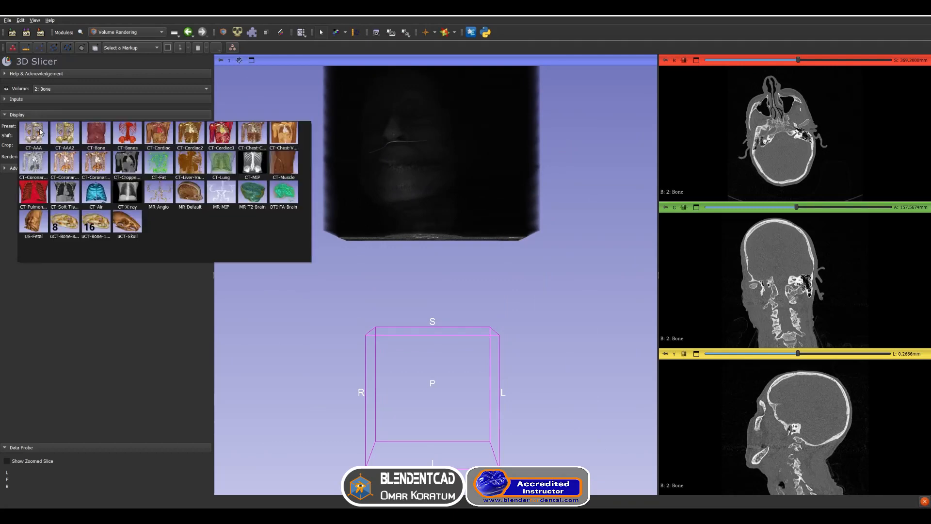
pyautogui.click(94, 140)
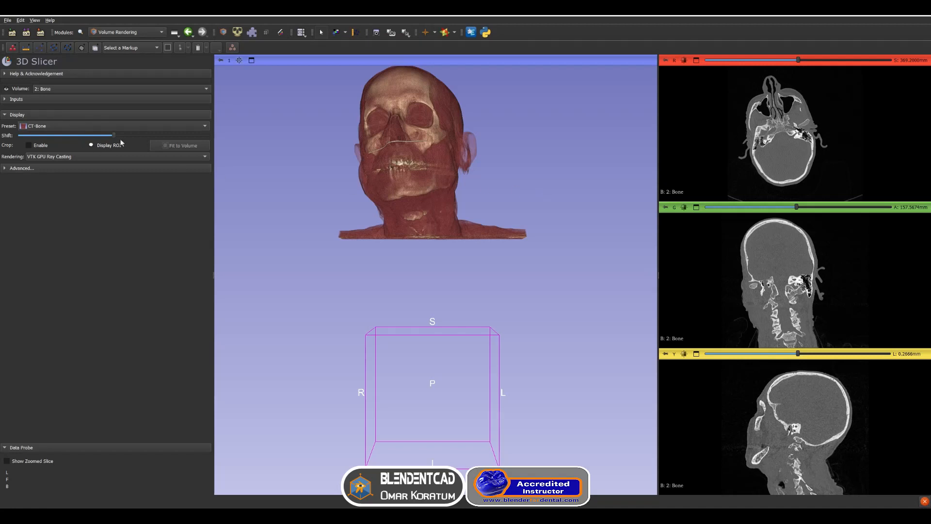
pyautogui.moveTo(115, 137); pyautogui.dragTo(119, 141)
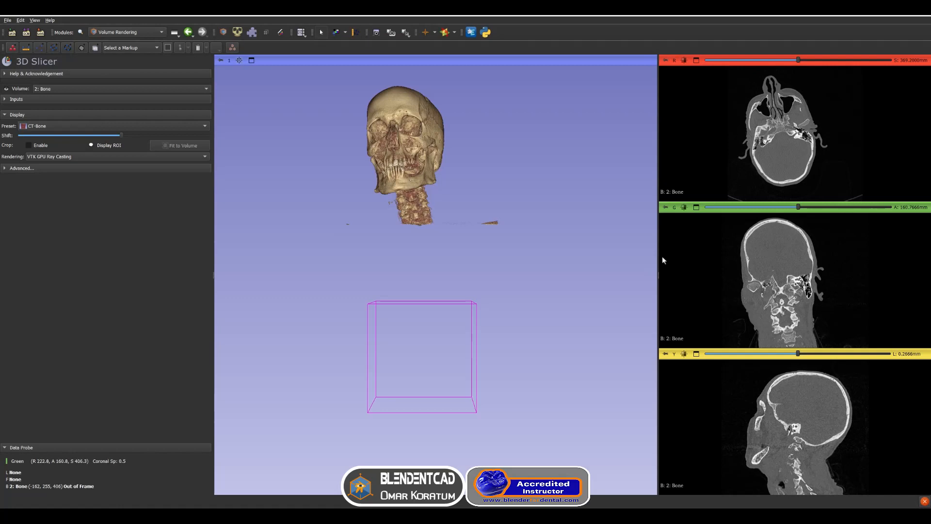
# Switch to Blender, apply the selected object's transforms, and switch to the box selection tool
pyautogui.hotkey('alt', 'Tab')
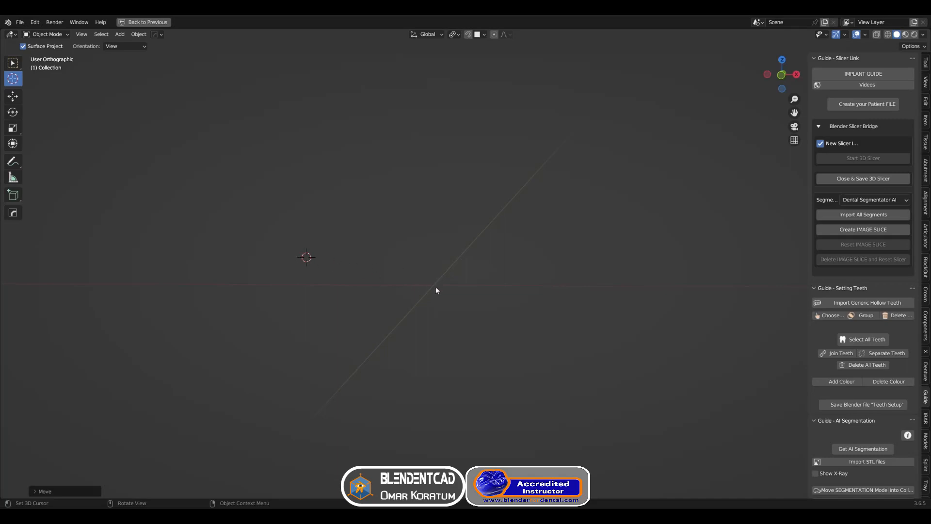
pyautogui.click(139, 34)
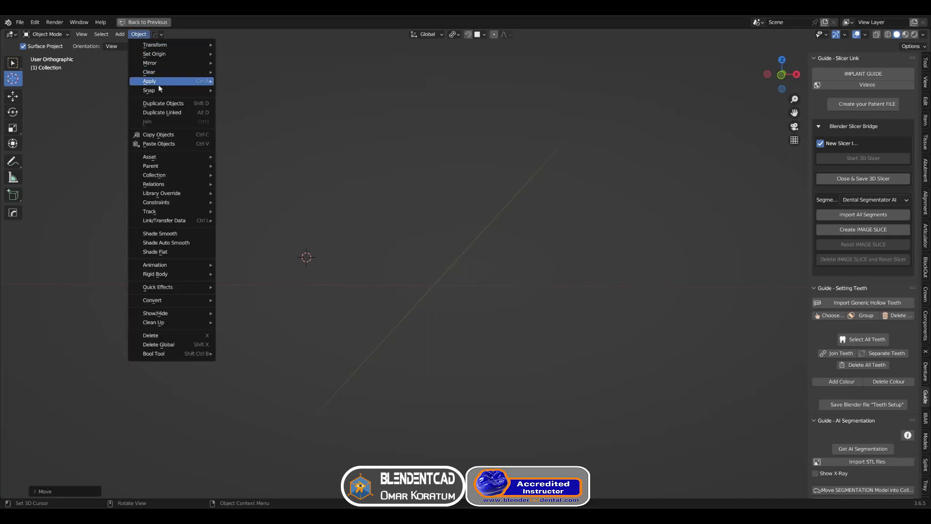
pyautogui.moveTo(158, 89)
pyautogui.click(257, 140)
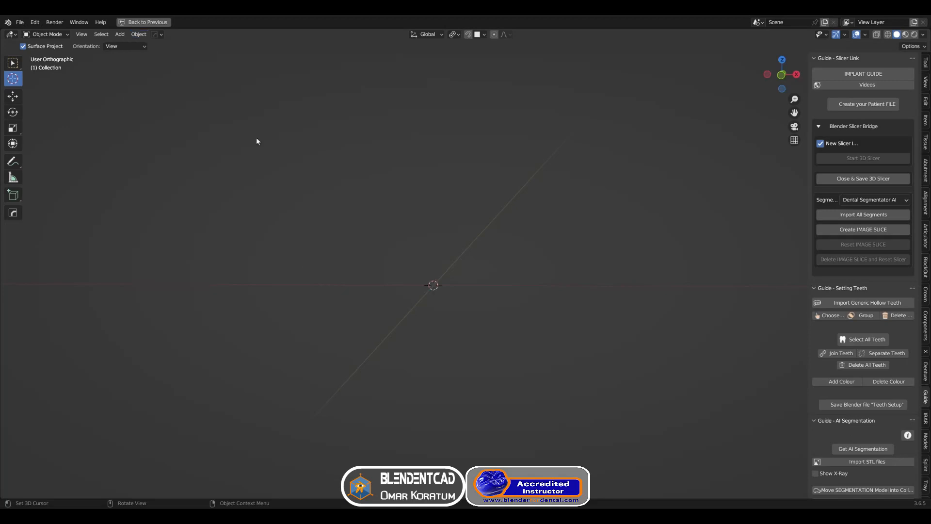
pyautogui.press('w')
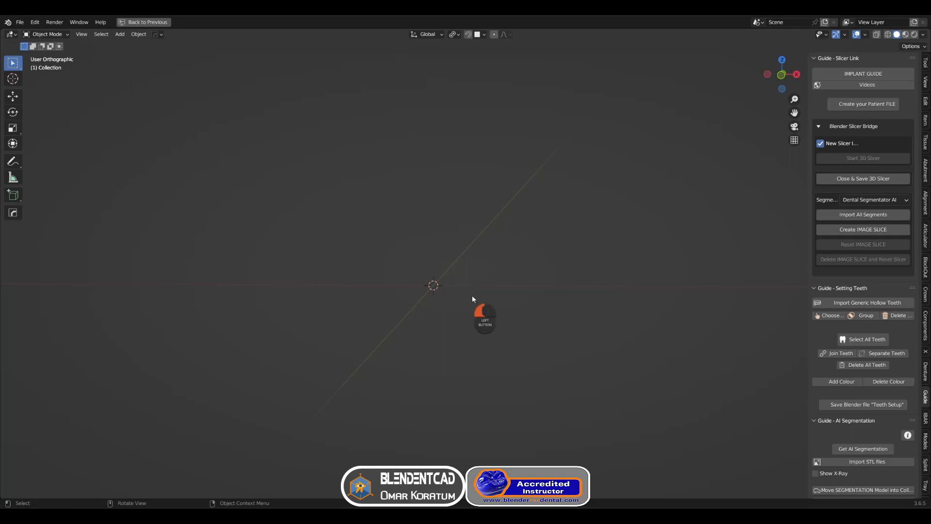
# Add a cube mesh at the scene origin
pyautogui.hotkey('shift', 'a')
pyautogui.moveTo(472, 297)
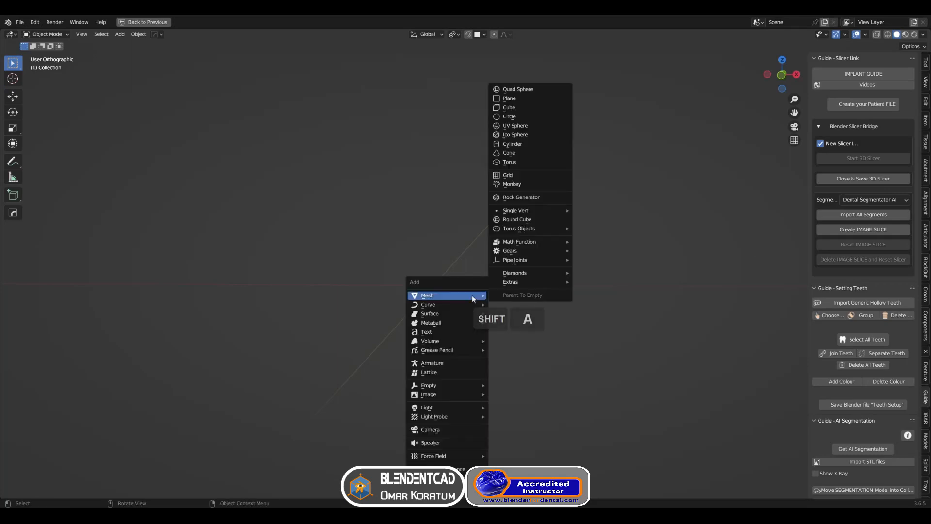
pyautogui.click(527, 108)
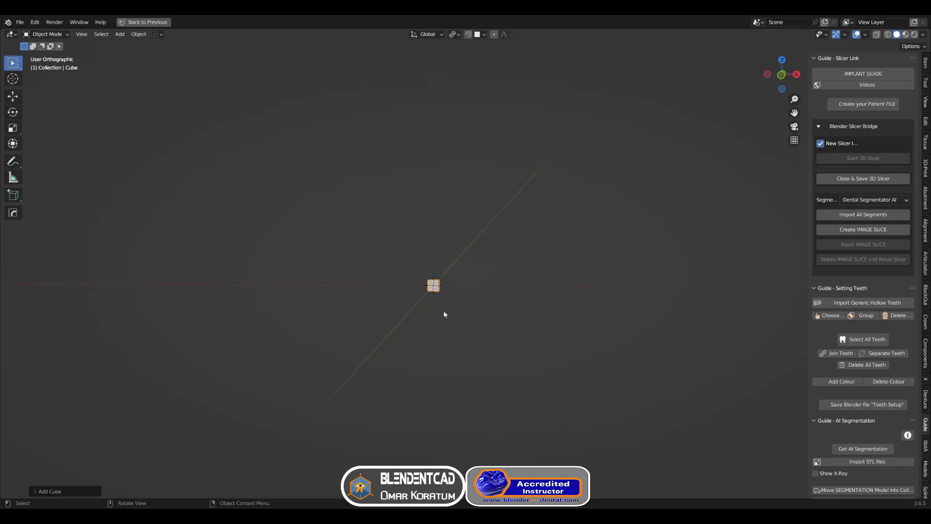
# Enter Edit Mode with face selection and scale the whole cube up
pyautogui.moveTo(456, 279); pyautogui.dragTo(445, 298, button='middle')
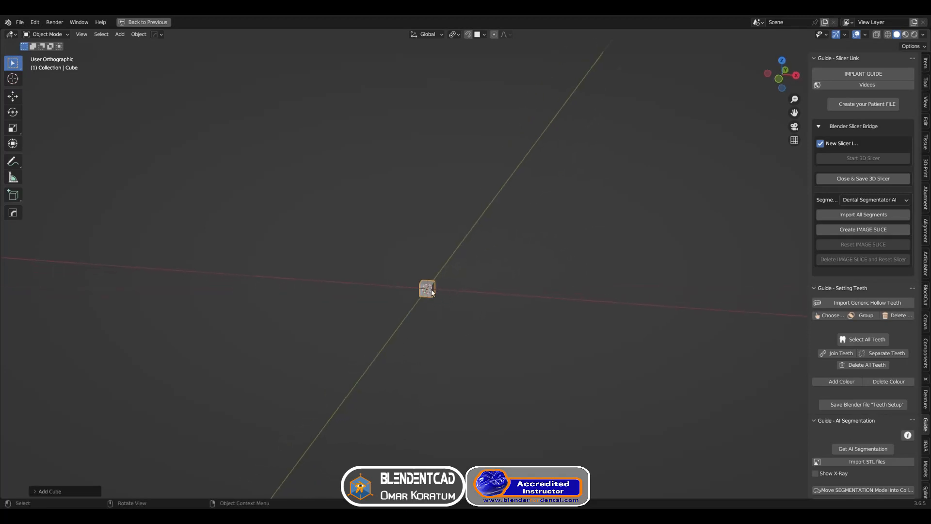
pyautogui.click(926, 63)
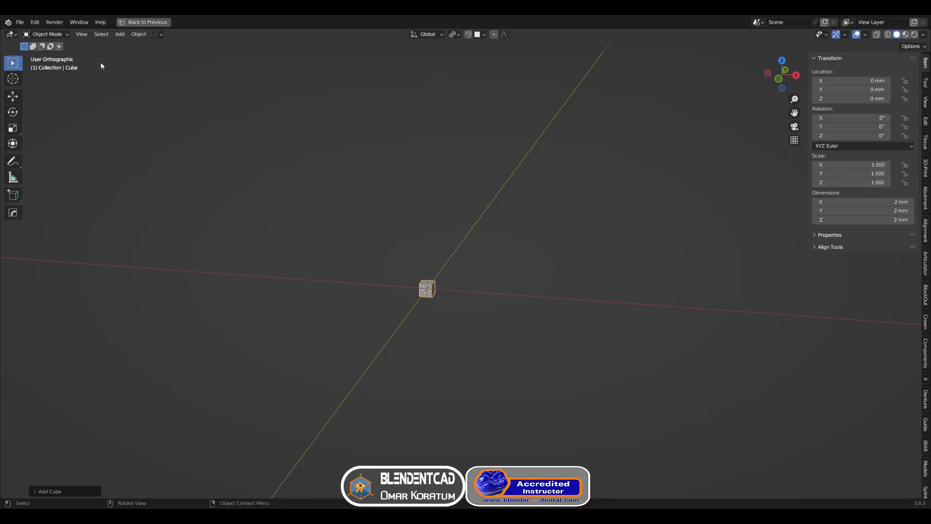
pyautogui.click(57, 35)
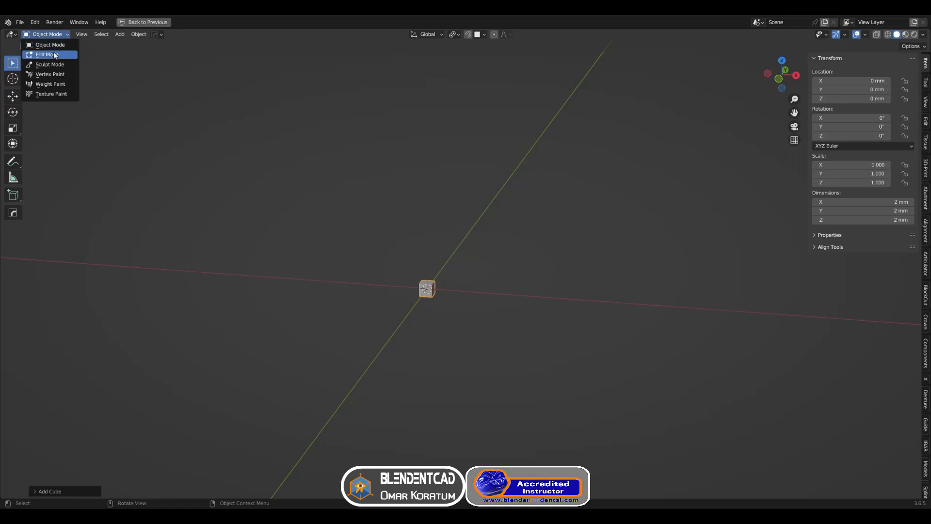
pyautogui.click(55, 55)
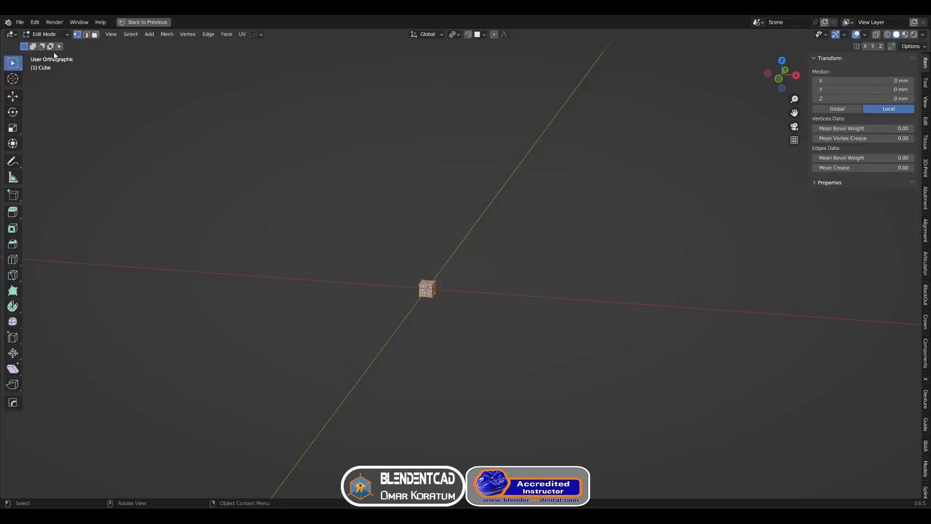
pyautogui.click(95, 34)
pyautogui.scroll(3, 441, 272)
pyautogui.press('s')
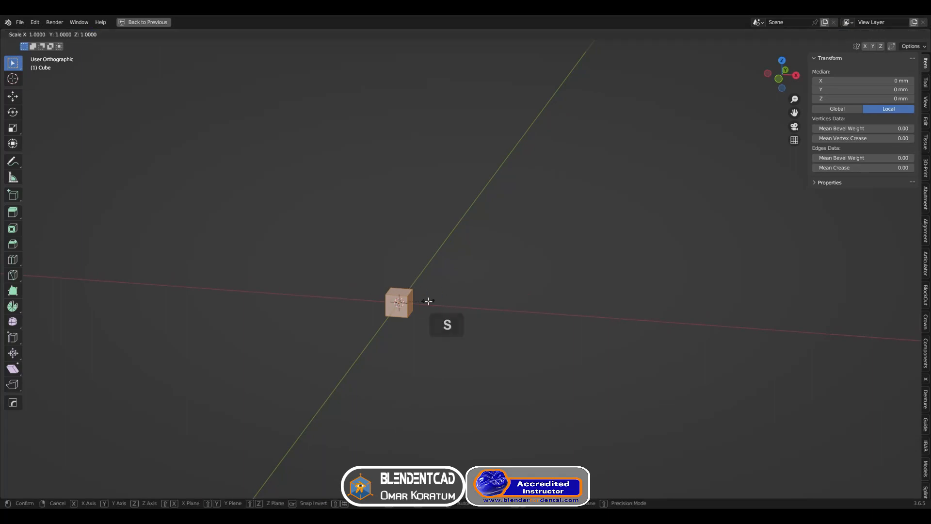
pyautogui.click(466, 297)
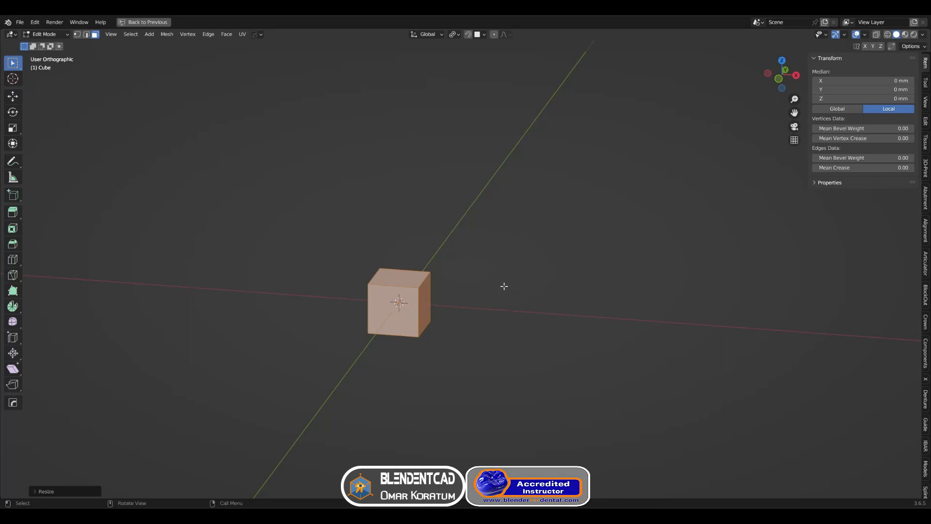
# Select three adjoining faces, extrude them as individual faces outward, and return to Object Mode
pyautogui.moveTo(504, 286); pyautogui.dragTo(488, 312, button='middle')
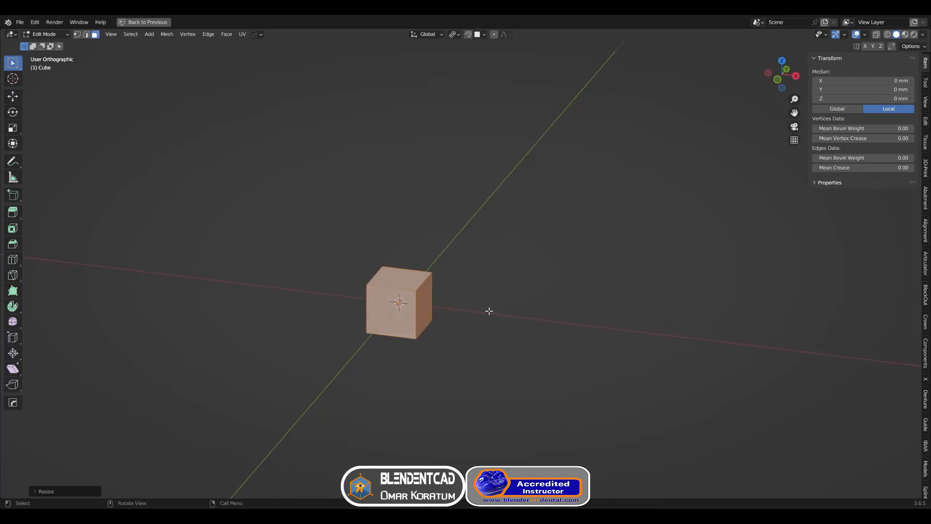
pyautogui.click(390, 314)
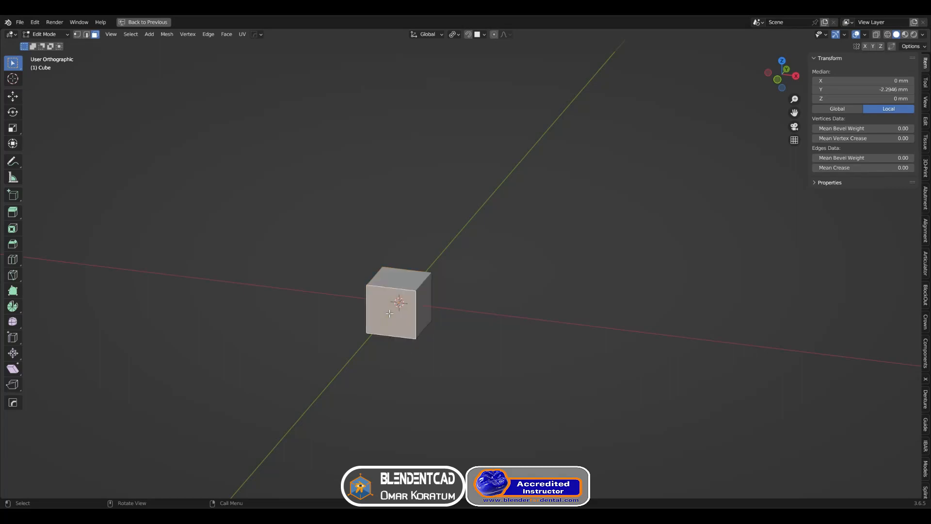
pyautogui.keyDown('shift'); pyautogui.click(408, 282); pyautogui.keyUp('shift')
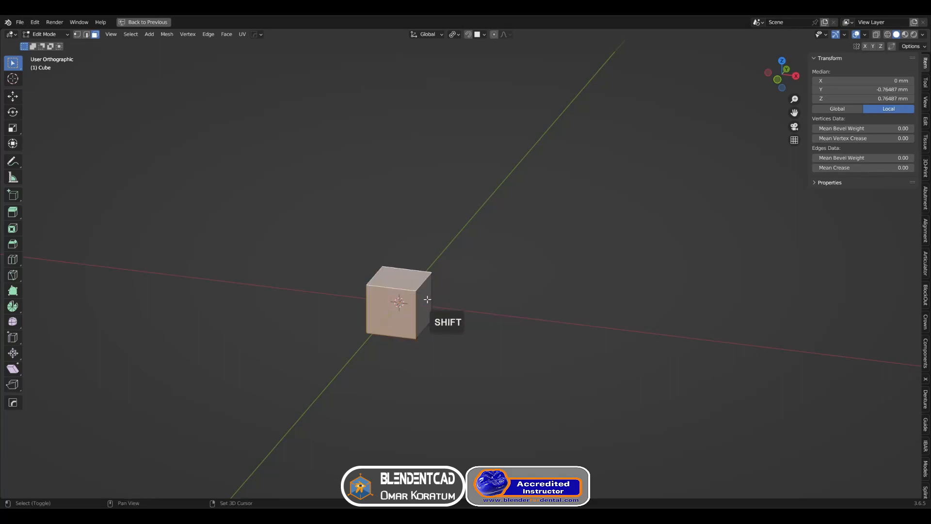
pyautogui.keyDown('shift'); pyautogui.click(420, 301); pyautogui.keyUp('shift')
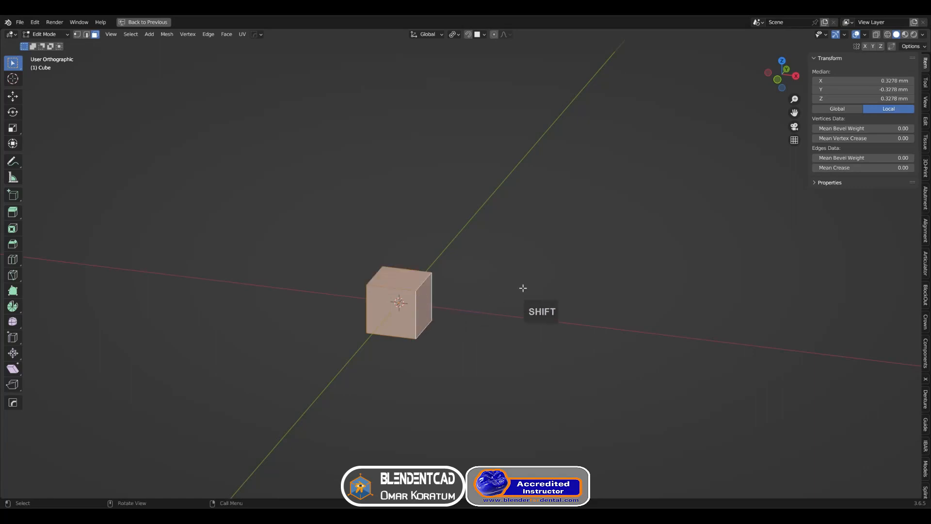
pyautogui.hotkey('alt', 'e')
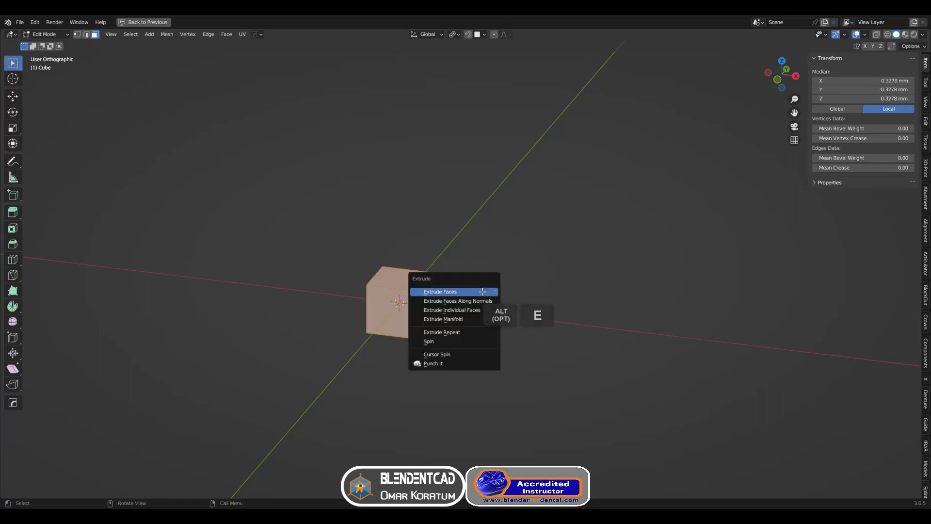
pyautogui.click(470, 312)
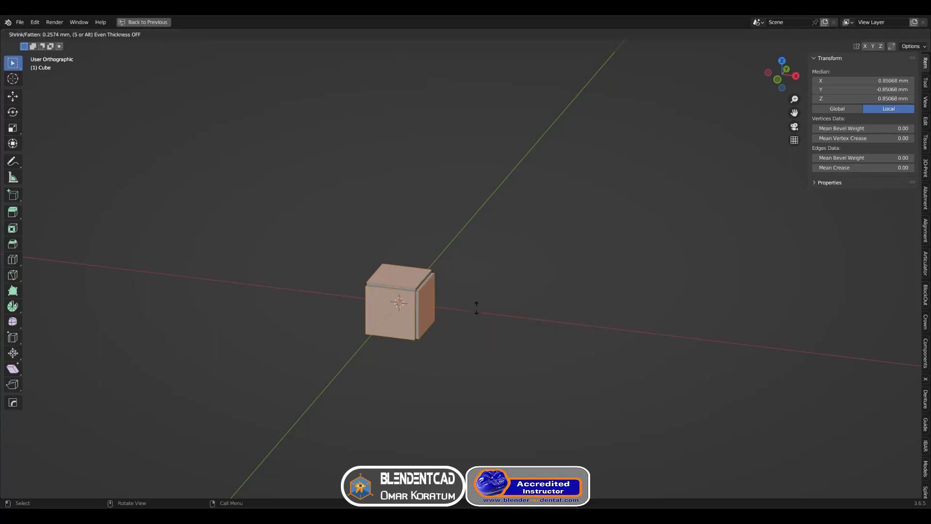
pyautogui.click(595, 275)
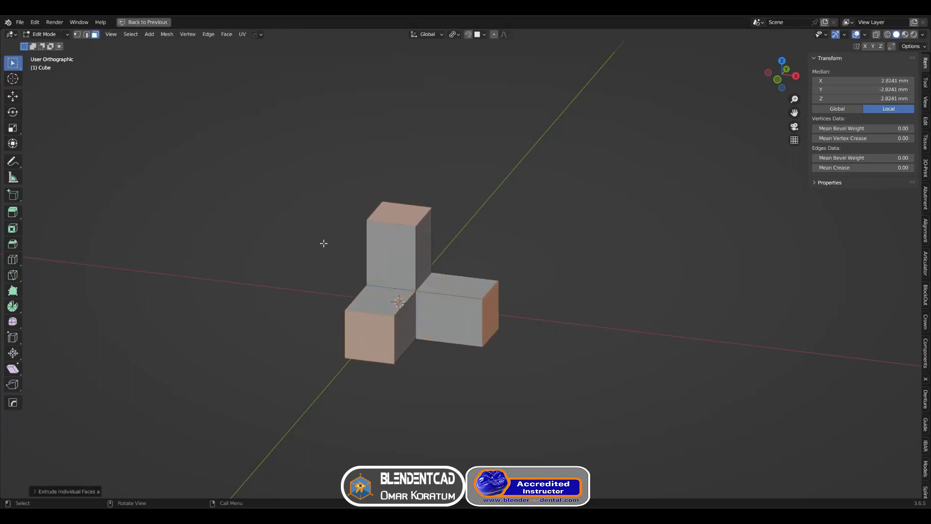
pyautogui.click(60, 33)
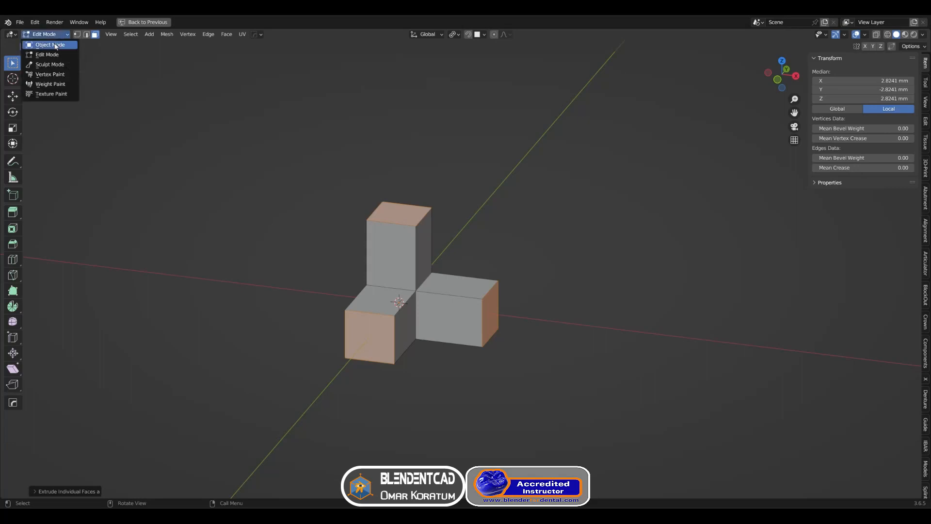
pyautogui.click(44, 43)
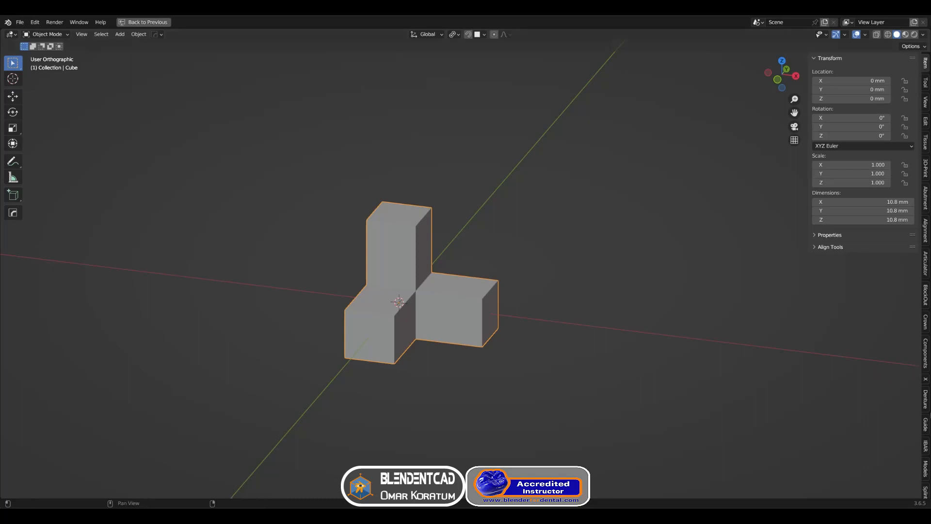
# Add a colour to the object and set it to a red-orange
pyautogui.click(925, 469)
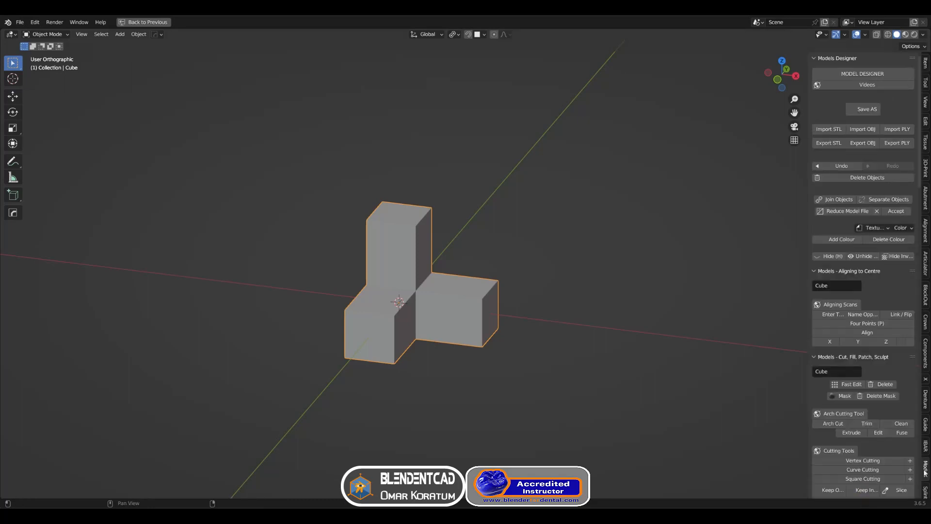
pyautogui.click(832, 240)
pyautogui.click(900, 240)
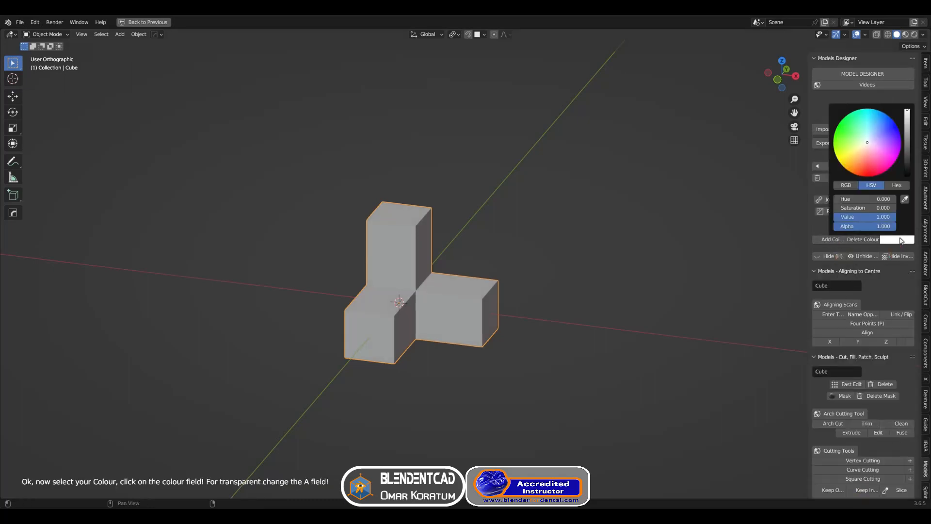
pyautogui.click(864, 163)
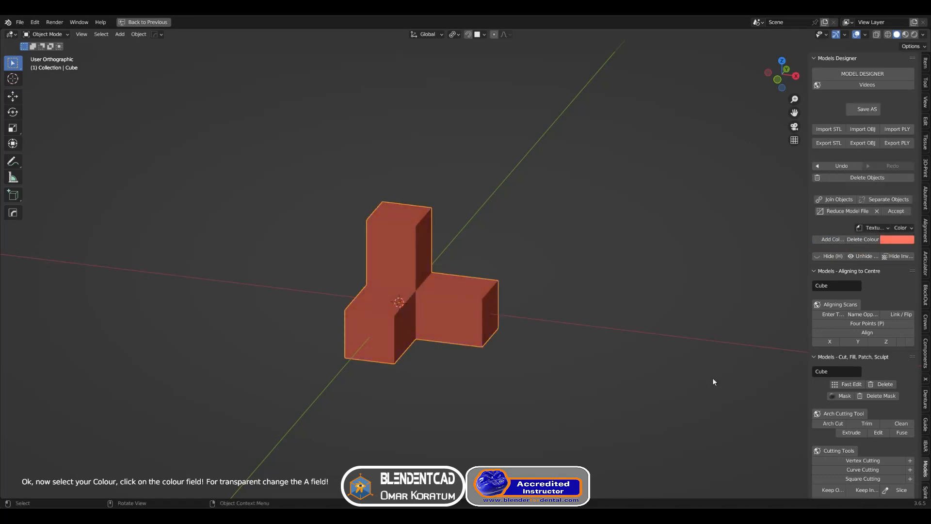
# Expand the Implant Planning guide section and transfer the selected object to 3D Slicer
pyautogui.click(926, 426)
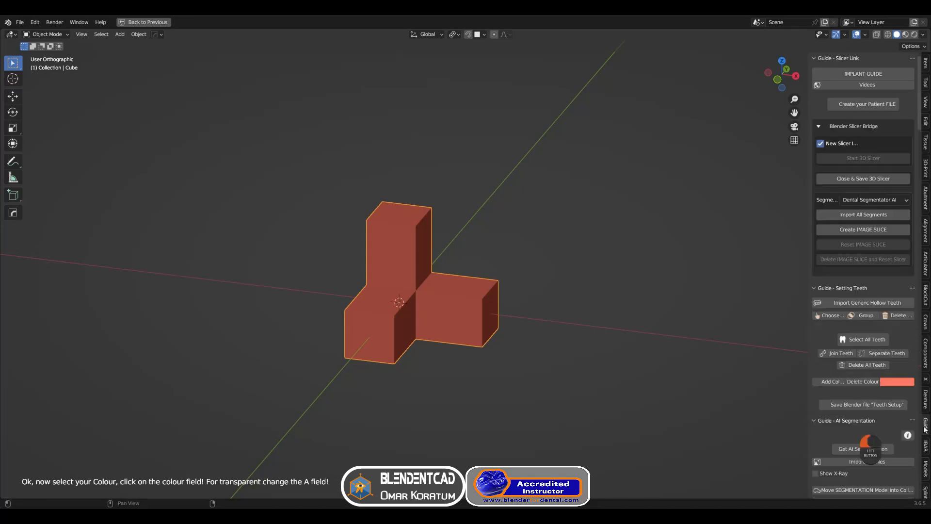
pyautogui.keyDown('ctrl'); pyautogui.click(832, 57); pyautogui.keyUp('ctrl')
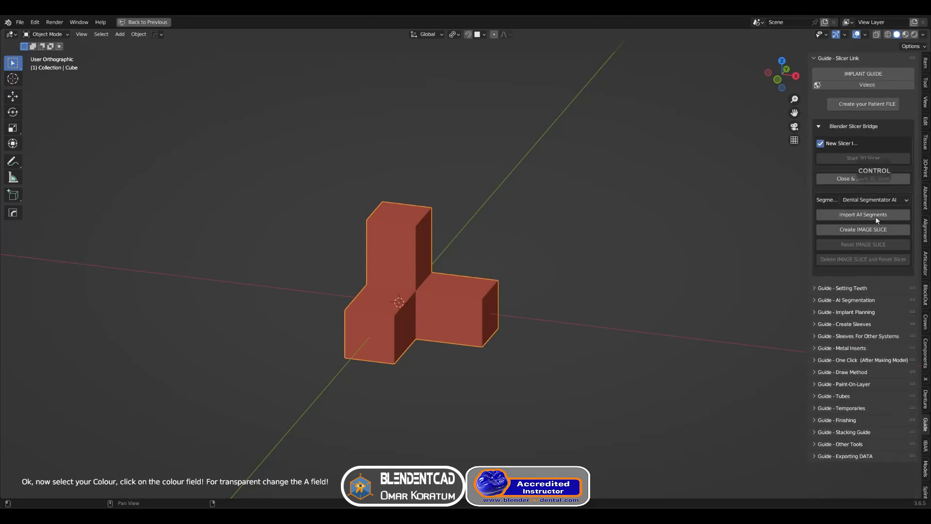
pyautogui.keyDown('ctrl'); pyautogui.click(852, 313); pyautogui.keyUp('ctrl')
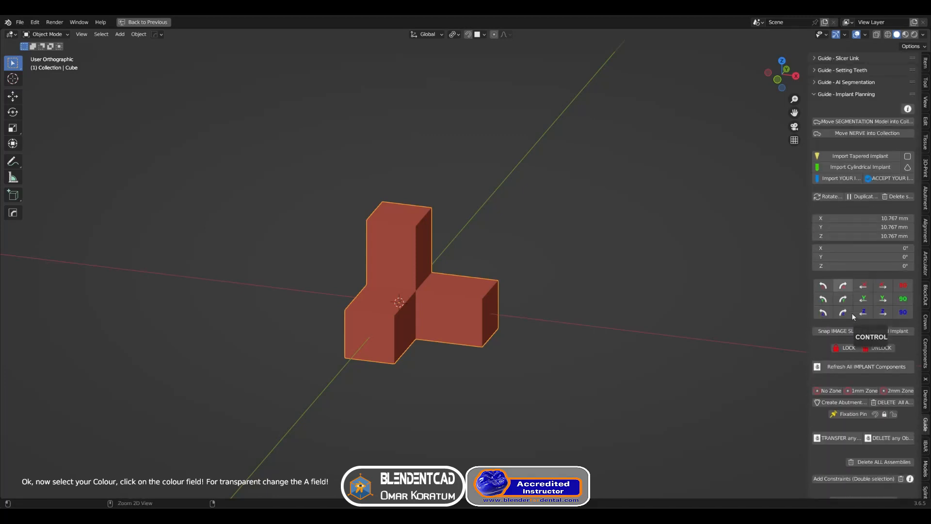
pyautogui.click(835, 438)
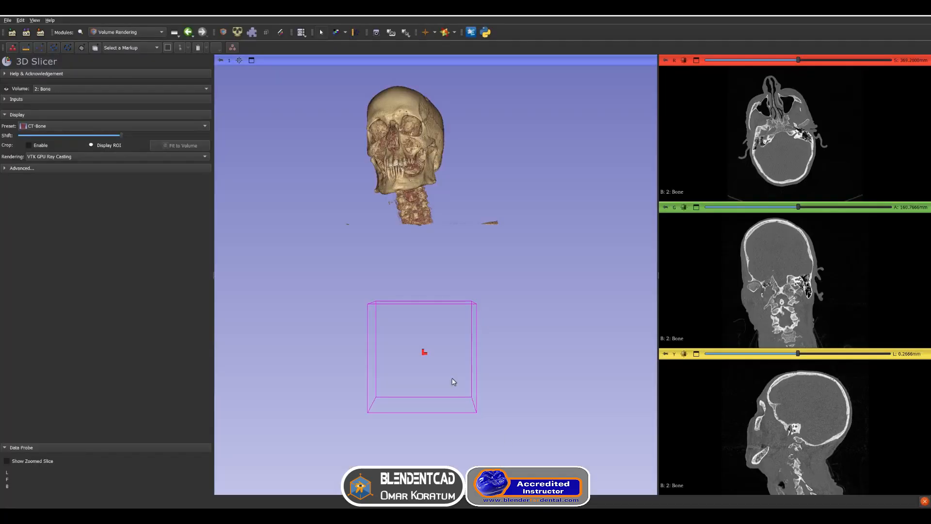
# Open the Transforms module in 3D Slicer and release the Cube from the Cube_trans transform
pyautogui.moveTo(452, 378); pyautogui.dragTo(443, 419)
pyautogui.scroll(3, 441, 389)
pyautogui.moveTo(447, 358); pyautogui.dragTo(479, 238, button='middle')
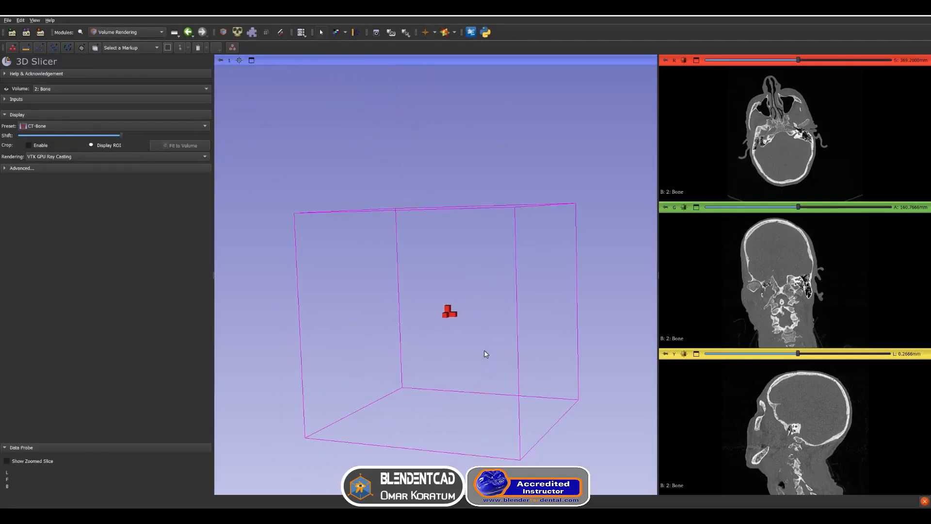
pyautogui.moveTo(485, 354); pyautogui.dragTo(448, 317)
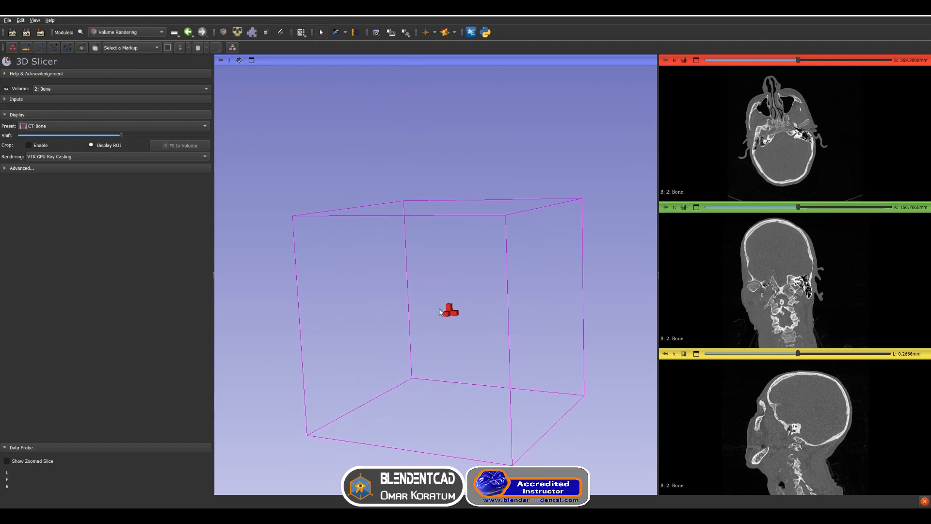
pyautogui.click(136, 33)
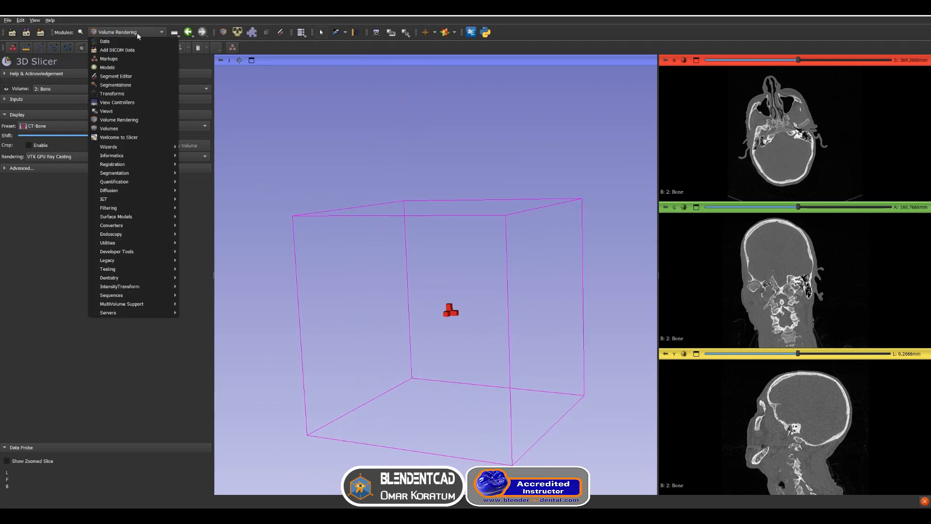
pyautogui.click(124, 89)
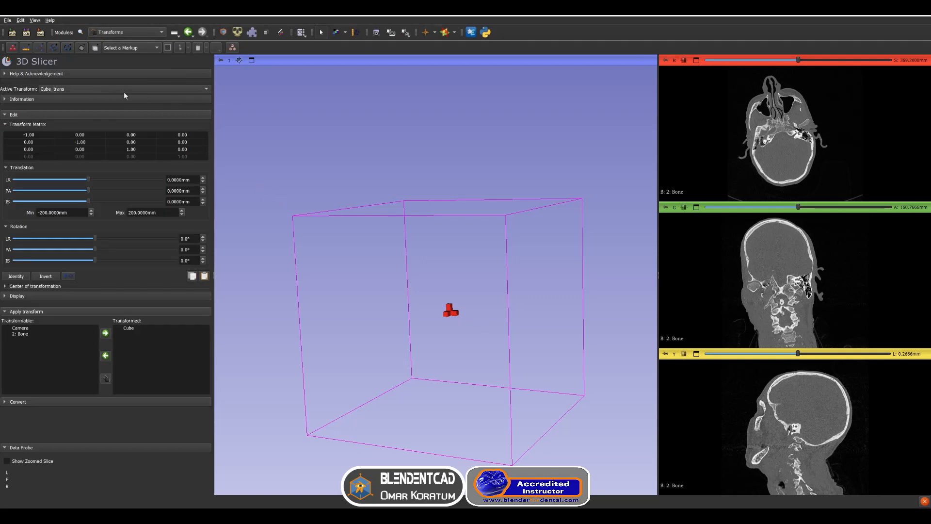
pyautogui.click(133, 329)
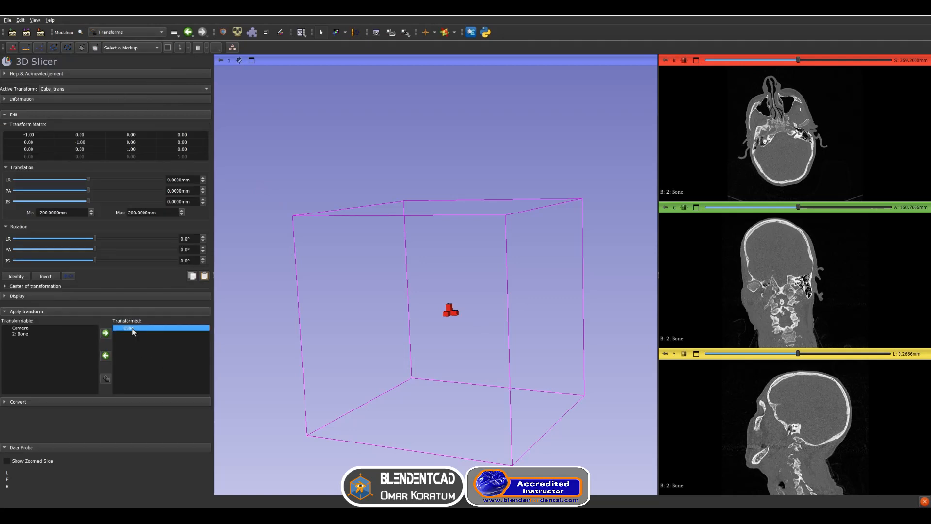
pyautogui.click(106, 379)
# Apply the Cube_trans transform to the 2: Bone volume
pyautogui.moveTo(333, 222); pyautogui.dragTo(324, 180)
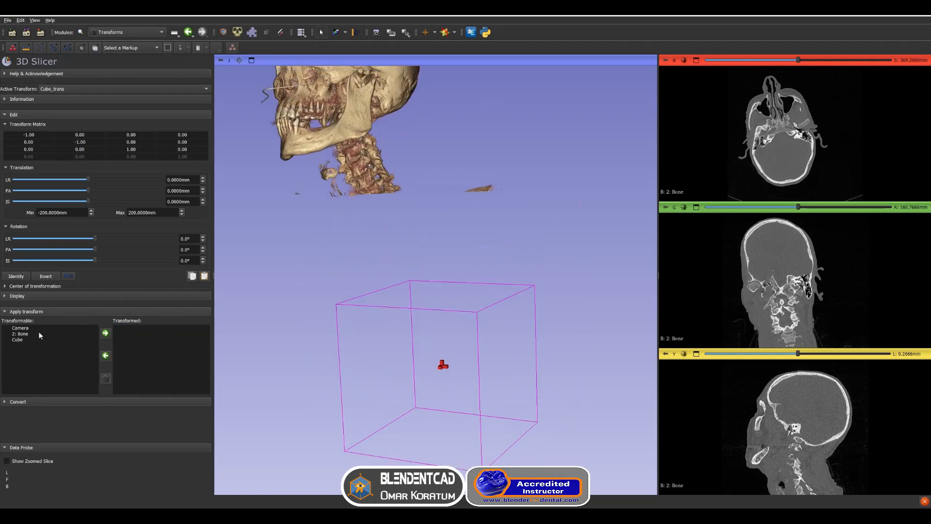
pyautogui.click(22, 334)
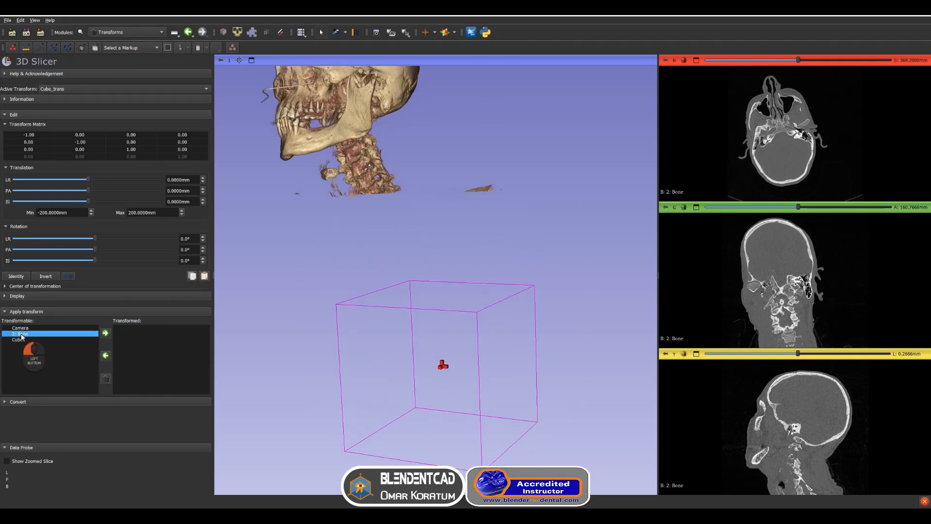
pyautogui.click(105, 333)
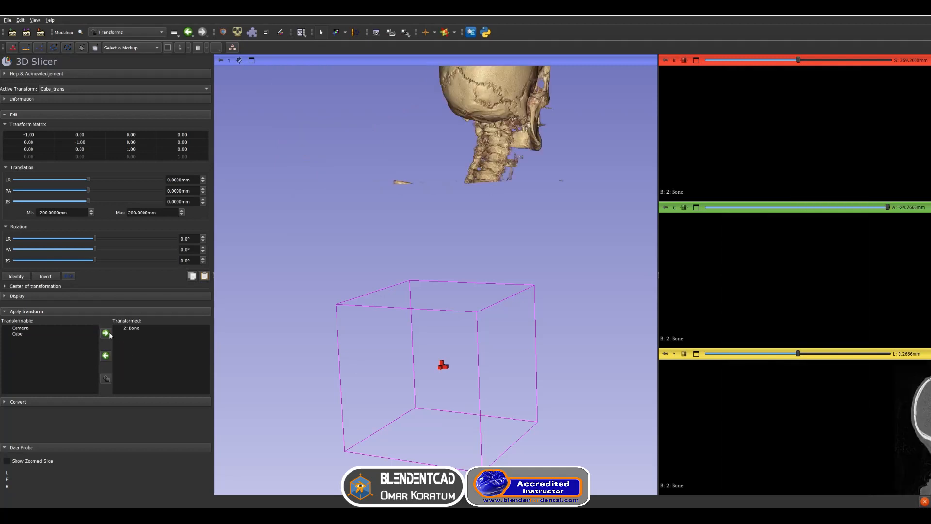
# Remove the 2: Bone volume from the Cube_trans transform
pyautogui.scroll(-3, 541, 158)
pyautogui.moveTo(541, 158); pyautogui.dragTo(417, 183)
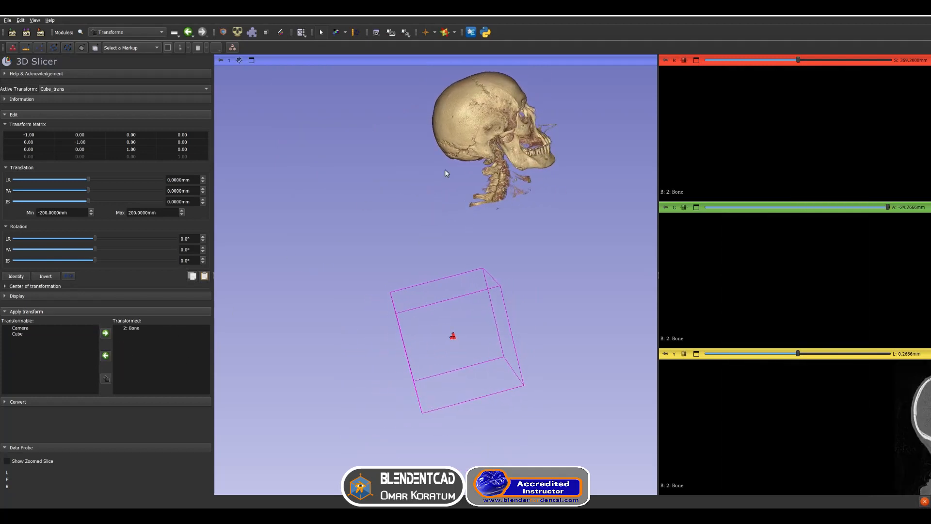
pyautogui.click(133, 329)
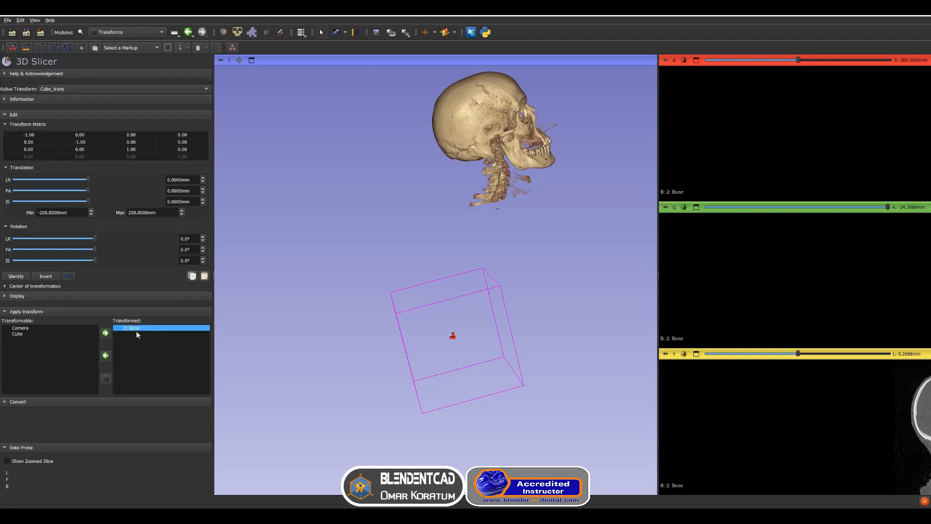
pyautogui.click(106, 355)
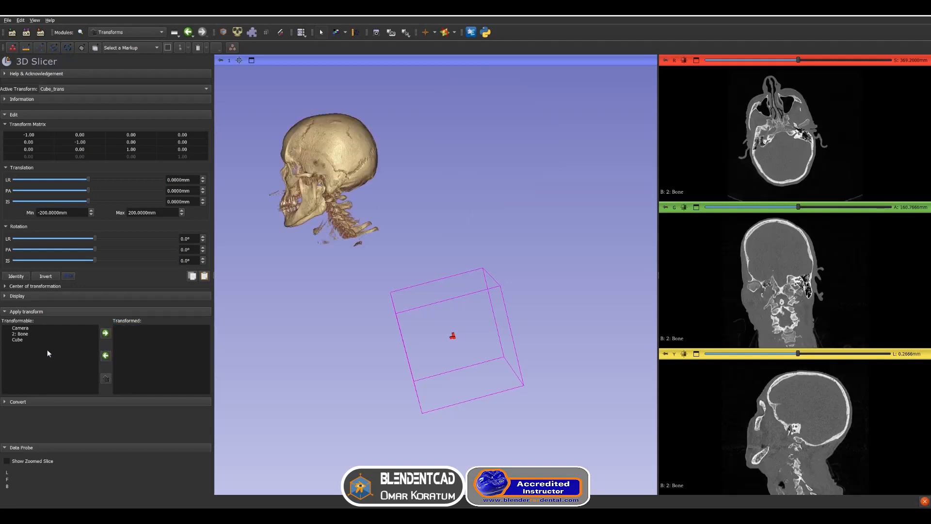
# Place the 2: Bone volume under the Cube_trans transform again
pyautogui.click(23, 333)
pyautogui.moveTo(421, 253); pyautogui.dragTo(482, 263)
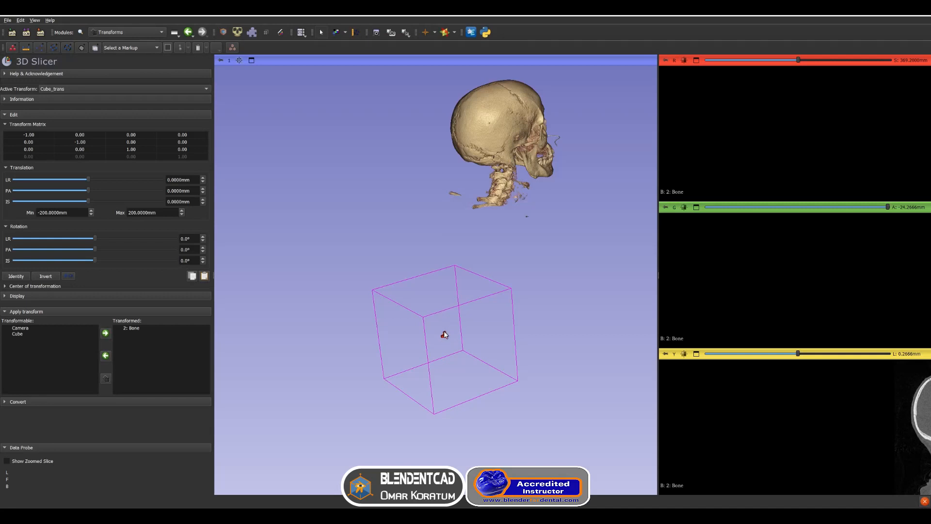
# Show the Cube_trans interaction handles in the 3D view and move and rotate the 2: Bone volume into the cube
pyautogui.click(18, 295)
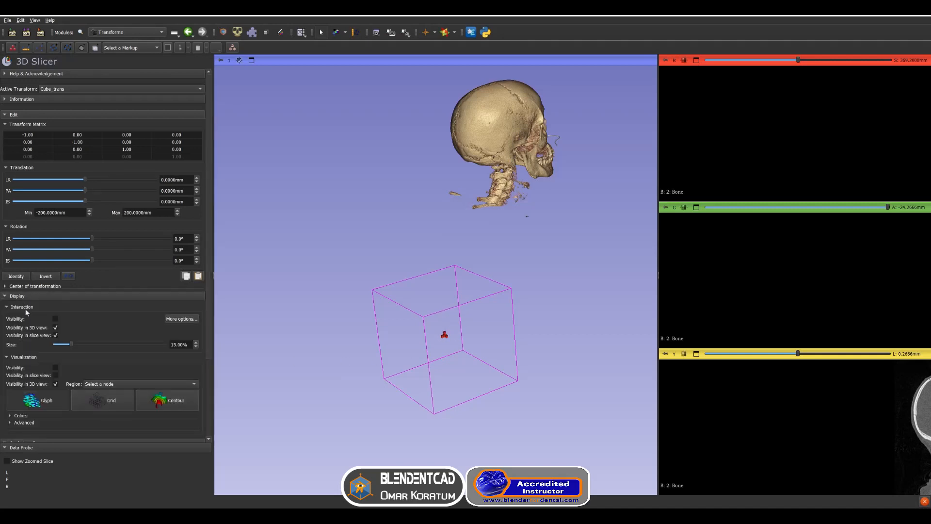
pyautogui.click(56, 320)
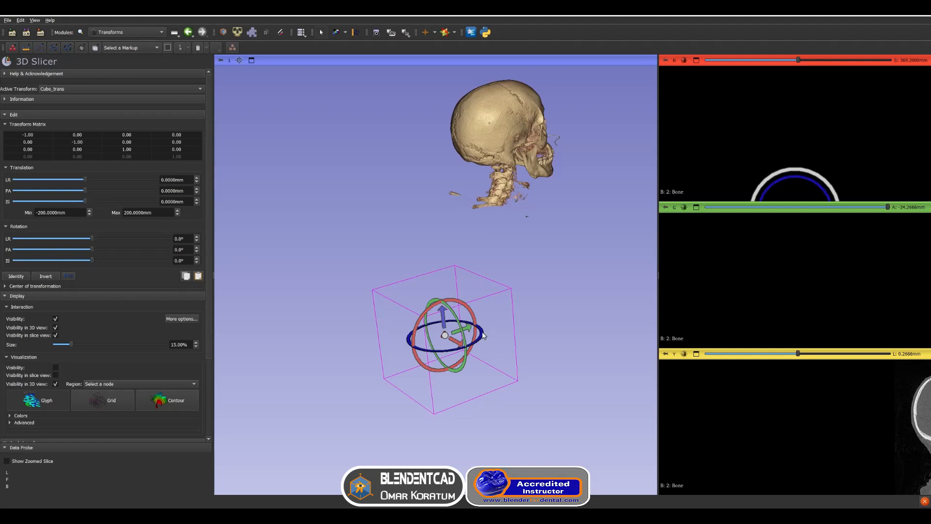
pyautogui.moveTo(483, 335); pyautogui.dragTo(500, 243)
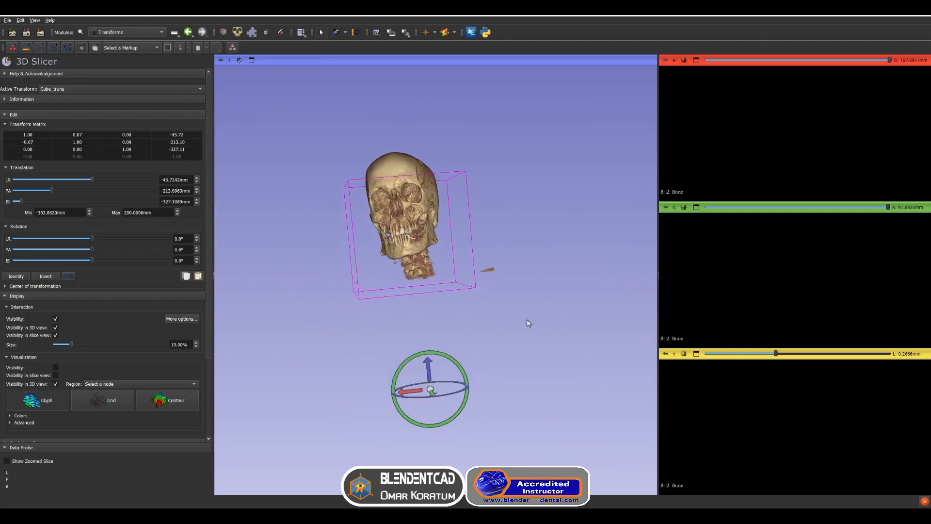
pyautogui.moveTo(527, 319); pyautogui.dragTo(507, 340)
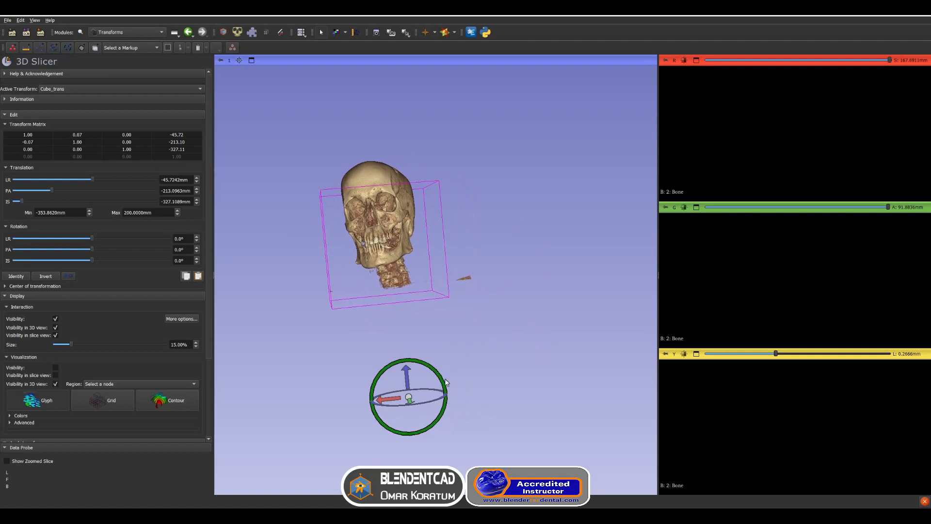
pyautogui.moveTo(429, 405); pyautogui.dragTo(352, 404)
pyautogui.moveTo(486, 377); pyautogui.dragTo(450, 393)
pyautogui.moveTo(387, 403); pyautogui.dragTo(381, 400)
pyautogui.moveTo(458, 387); pyautogui.dragTo(401, 364)
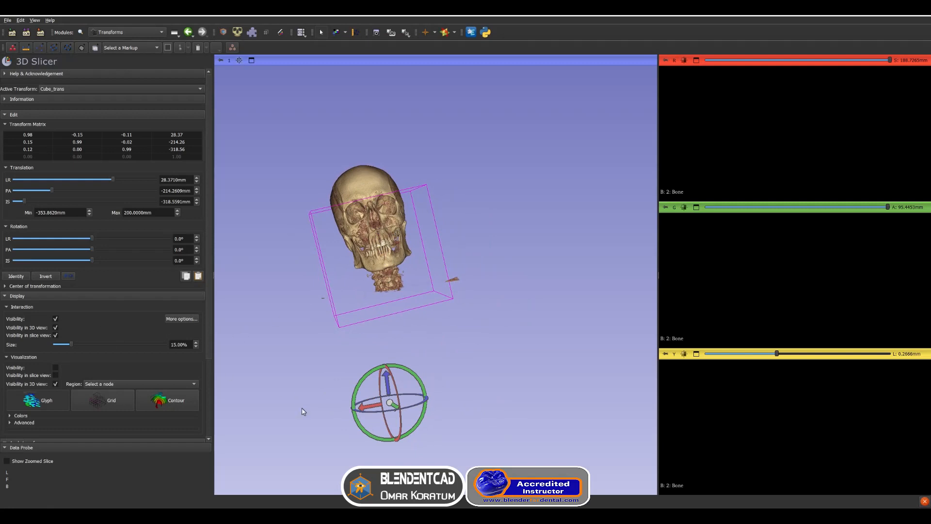
# Hide the interaction handles and harden the Cube_trans transform on the 2: Bone volume
pyautogui.click(55, 318)
pyautogui.moveTo(209, 301); pyautogui.dragTo(213, 435)
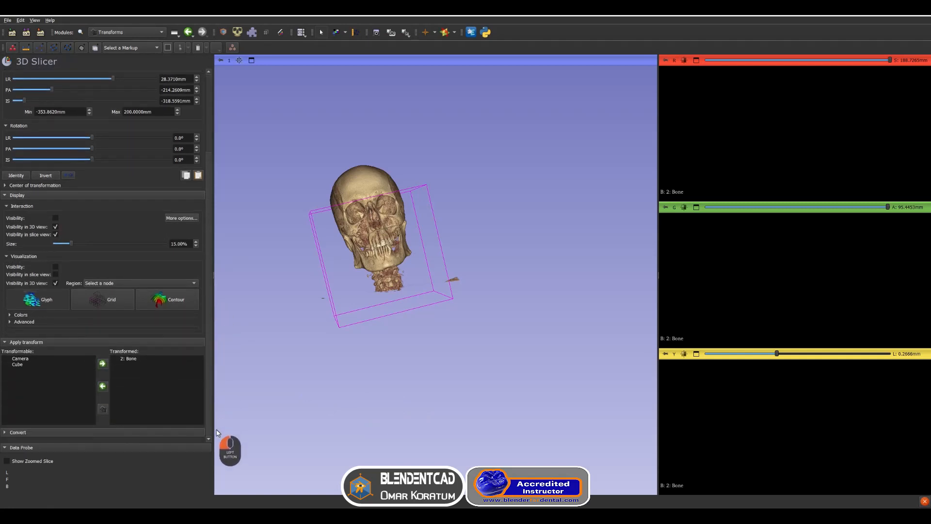
pyautogui.click(131, 359)
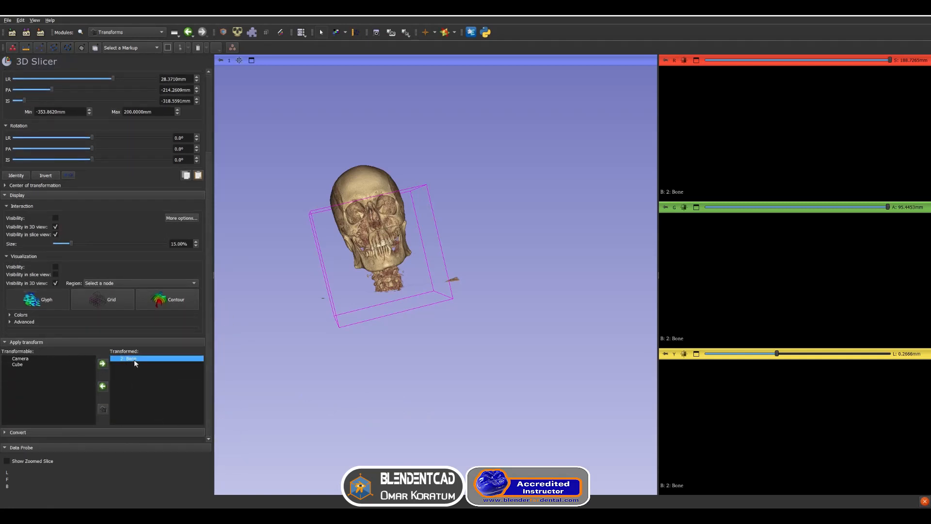
pyautogui.click(102, 411)
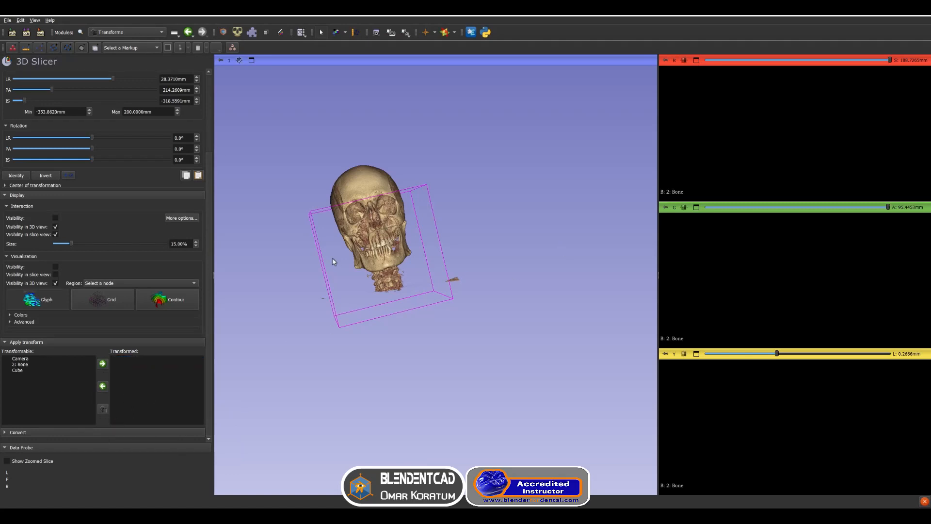
# Open the Crop Volume module, choose 2: Bone as input volume and create a new input ROI
pyautogui.click(81, 32)
pyautogui.write('cro')
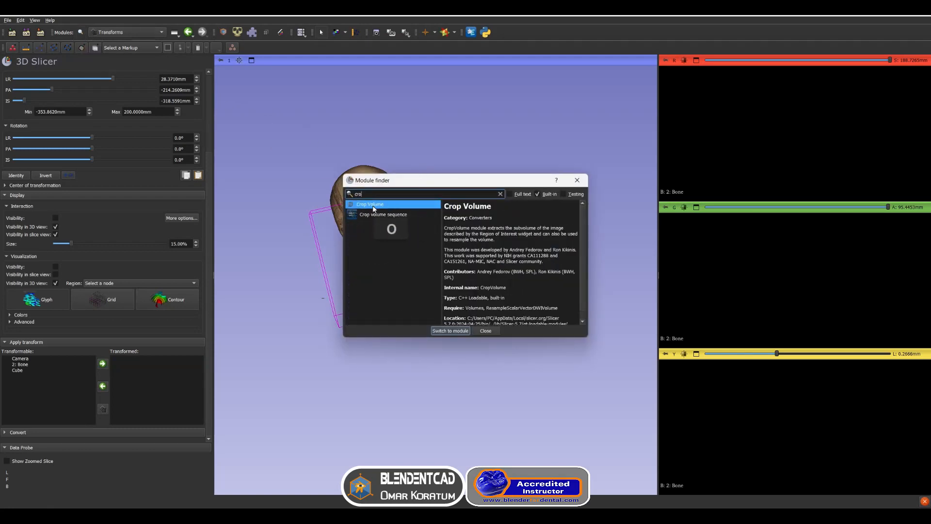
pyautogui.doubleClick(372, 205)
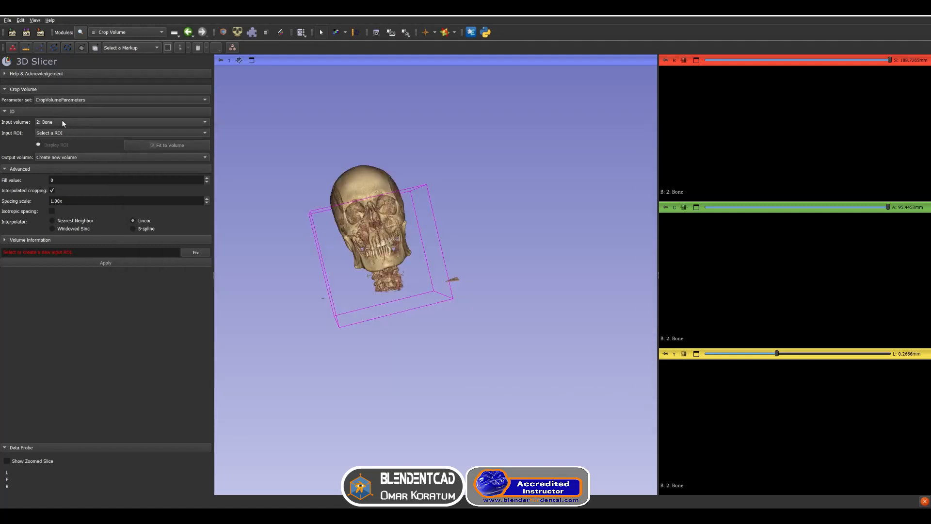
pyautogui.click(65, 120)
pyautogui.click(60, 120)
pyautogui.click(56, 132)
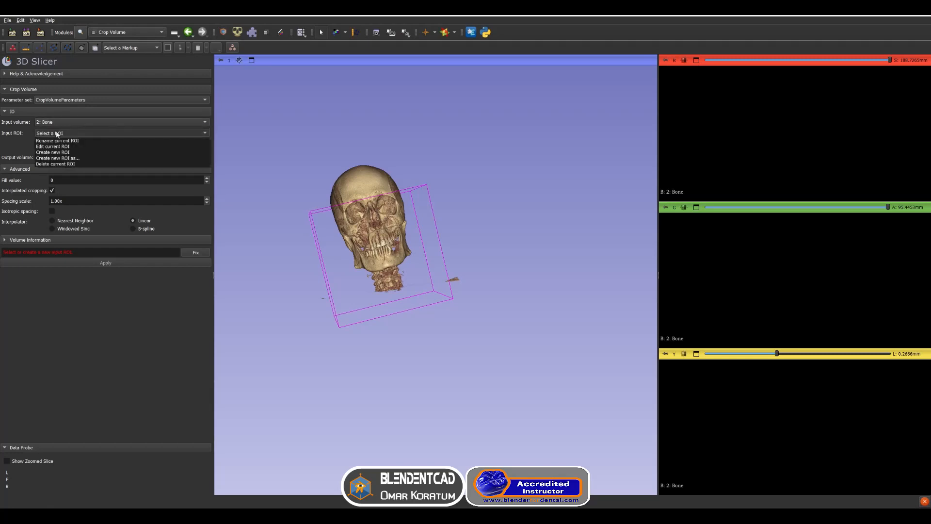
pyautogui.click(68, 152)
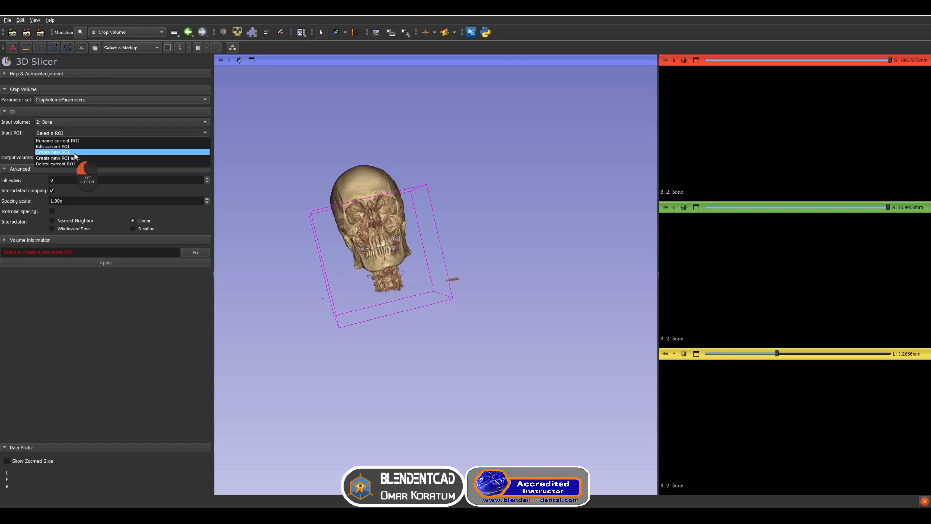
# Resize and position the crop ROI around the jaws and teeth, then apply the crop
pyautogui.moveTo(411, 264); pyautogui.dragTo(416, 368)
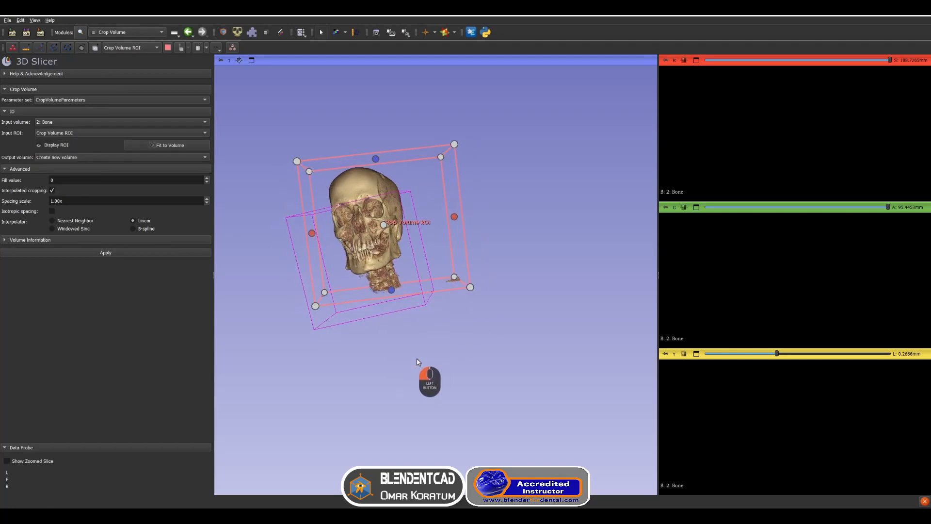
pyautogui.moveTo(403, 324); pyautogui.dragTo(362, 378, button='middle')
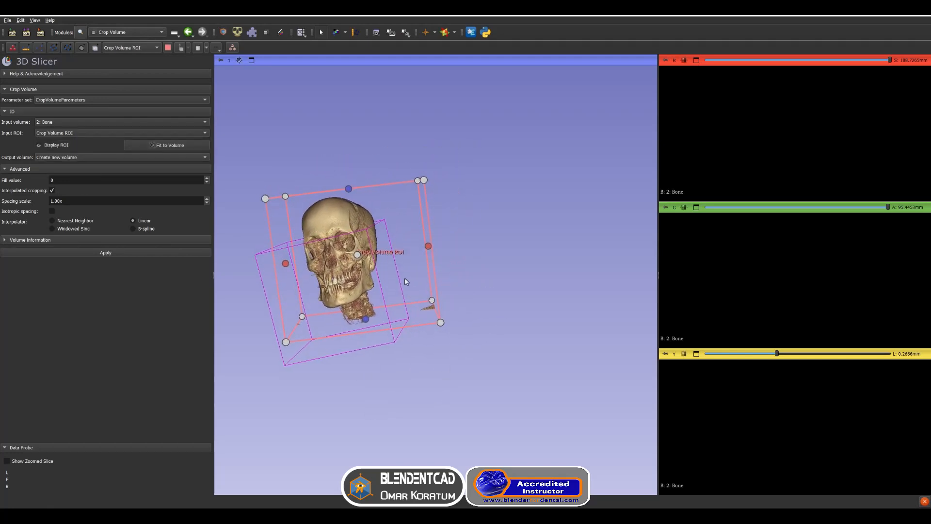
pyautogui.moveTo(427, 249); pyautogui.dragTo(367, 275)
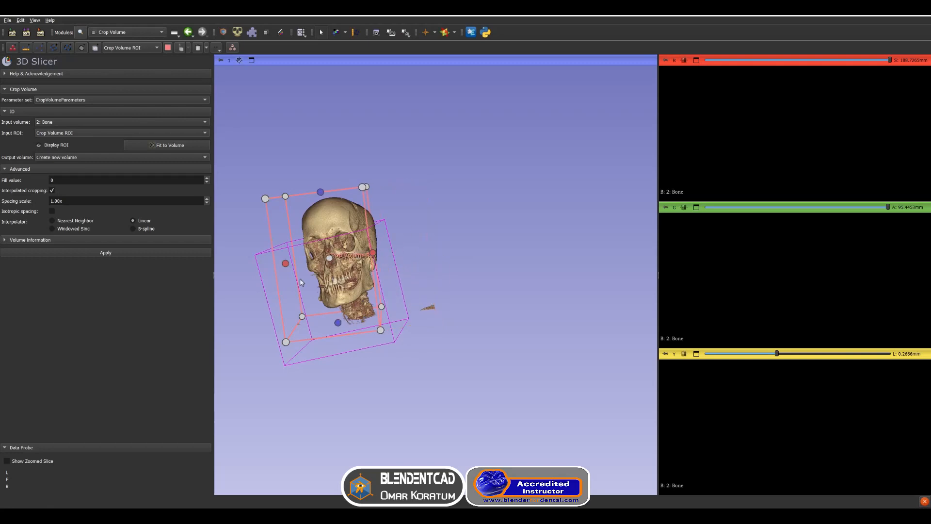
pyautogui.moveTo(285, 263); pyautogui.dragTo(308, 260)
pyautogui.moveTo(460, 315); pyautogui.dragTo(427, 272)
pyautogui.moveTo(351, 199); pyautogui.dragTo(367, 254)
pyautogui.moveTo(343, 292); pyautogui.dragTo(499, 349)
pyautogui.moveTo(440, 314); pyautogui.dragTo(433, 314)
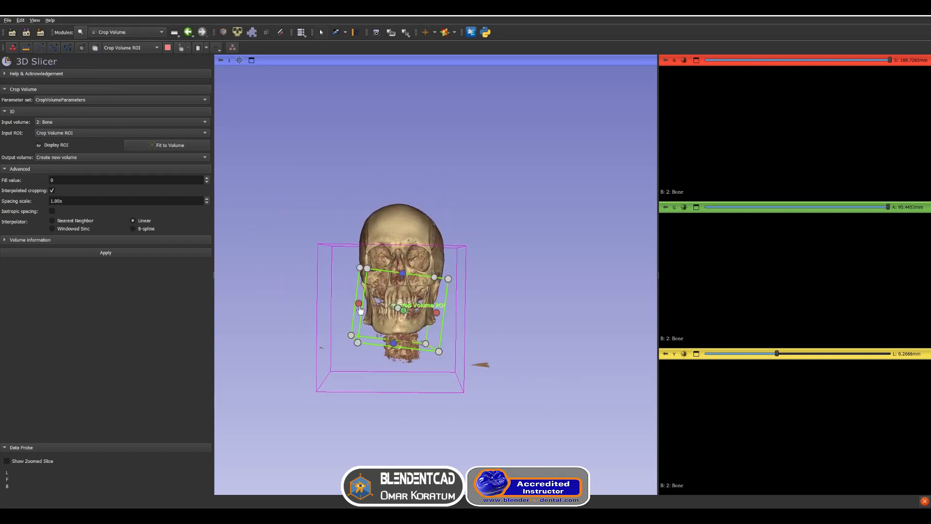
pyautogui.moveTo(358, 304); pyautogui.dragTo(362, 306)
pyautogui.moveTo(507, 358); pyautogui.dragTo(531, 346)
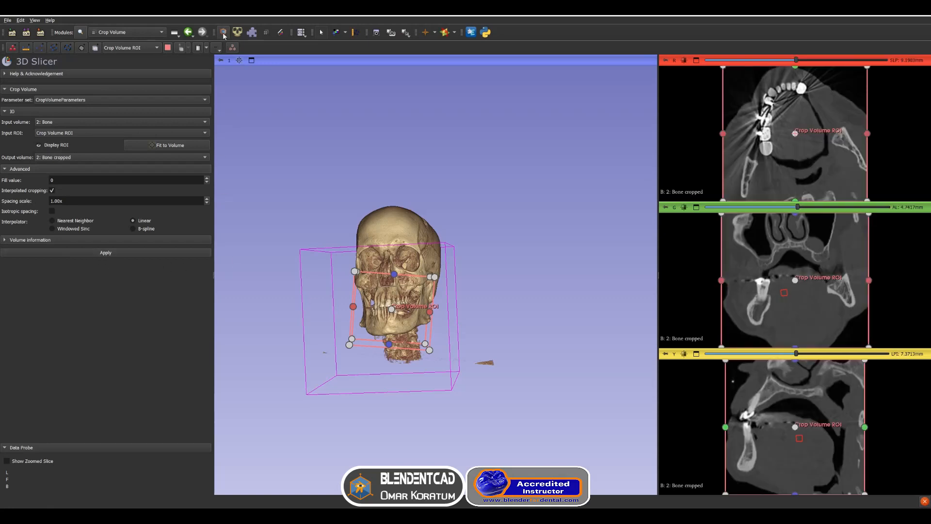
# In Volume Rendering, hide the 2: Bone rendering and show 2: Bone cropped with the CT-Bone preset
pyautogui.click(130, 33)
pyautogui.click(124, 122)
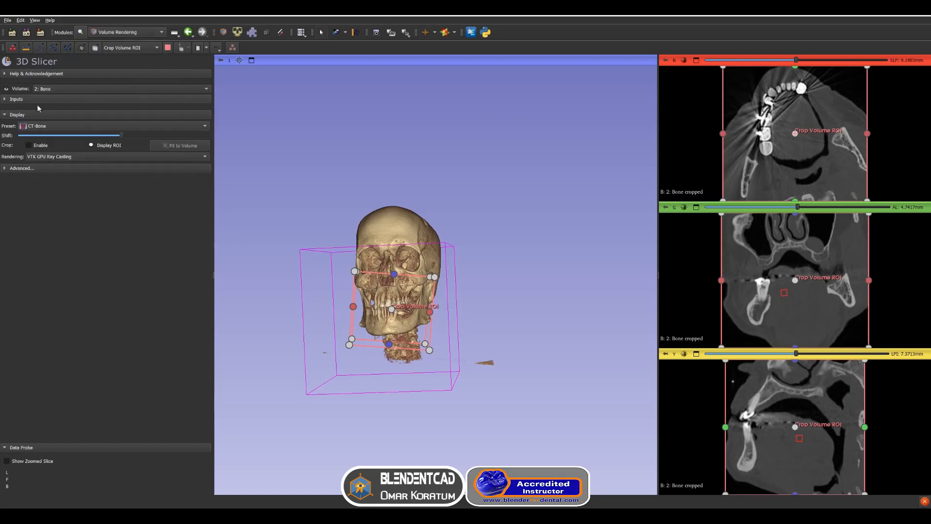
pyautogui.click(5, 88)
pyautogui.click(55, 90)
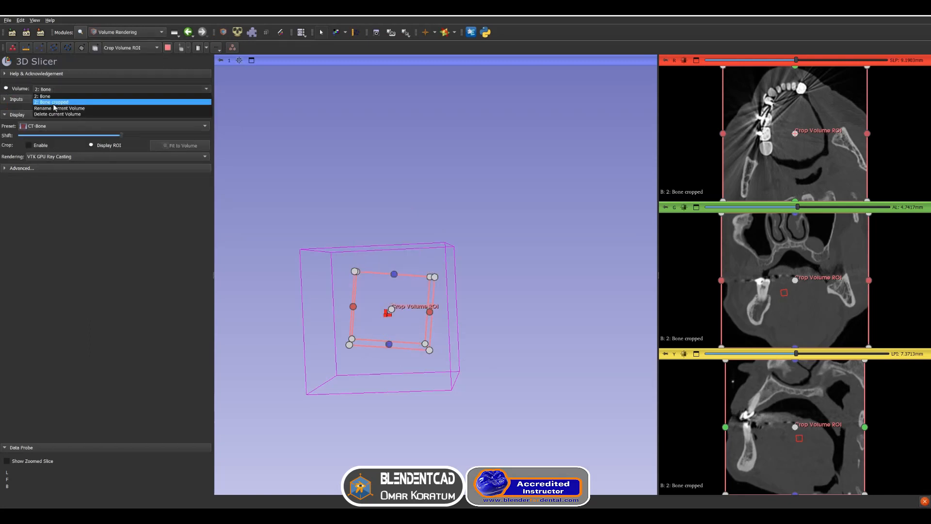
pyautogui.click(54, 104)
pyautogui.click(57, 125)
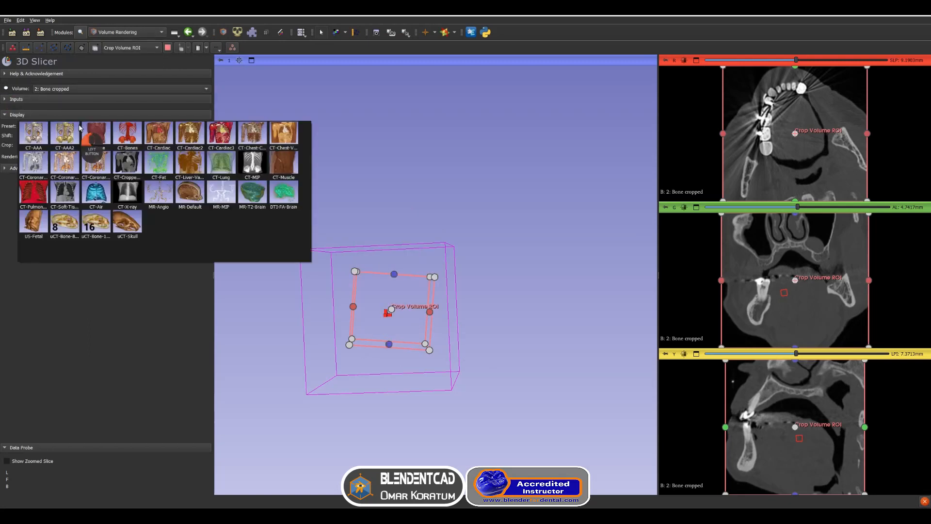
pyautogui.click(59, 134)
pyautogui.moveTo(115, 137); pyautogui.dragTo(174, 137)
pyautogui.click(6, 89)
pyautogui.moveTo(169, 135); pyautogui.dragTo(121, 159)
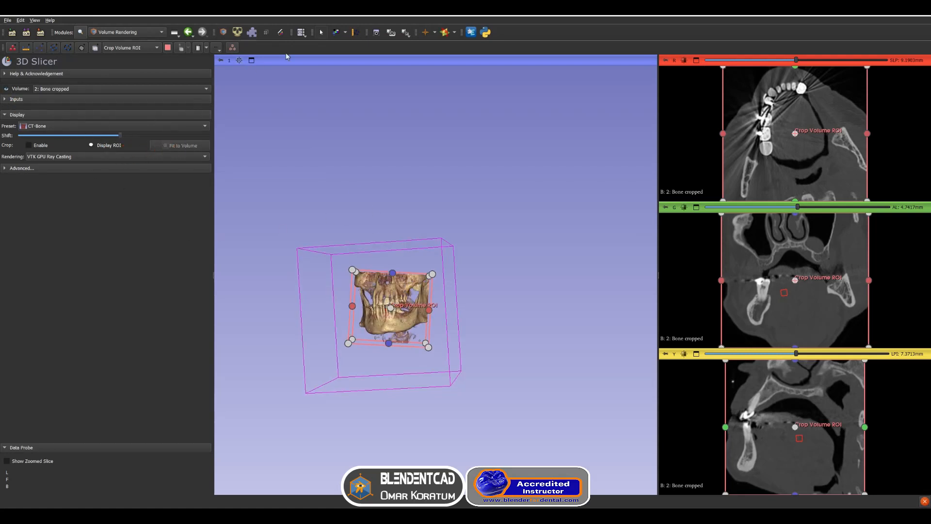
# Return to the Crop Volume module and turn off the crop ROI display
pyautogui.click(139, 33)
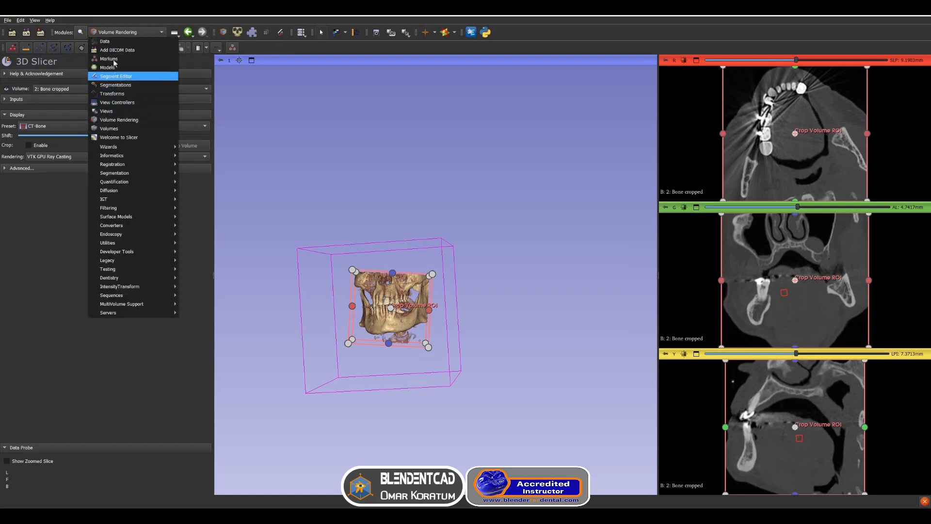
pyautogui.click(82, 34)
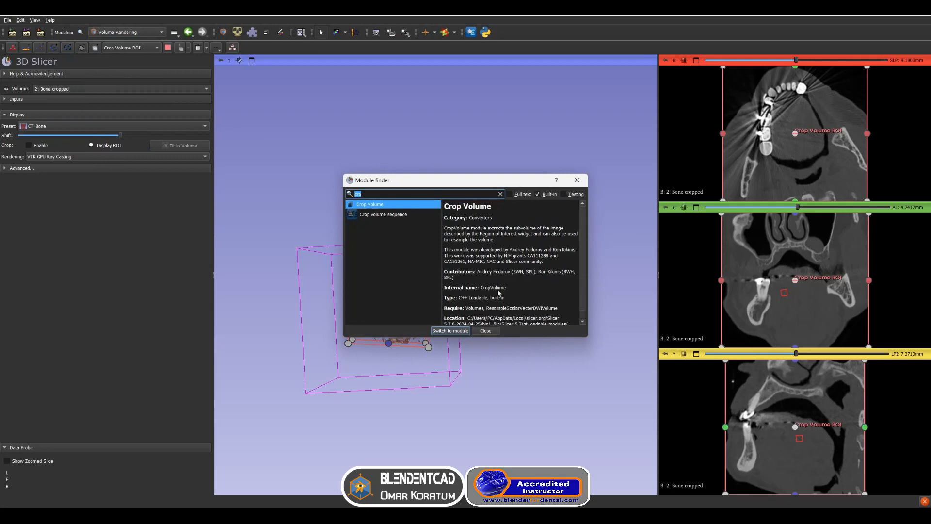
pyautogui.click(450, 330)
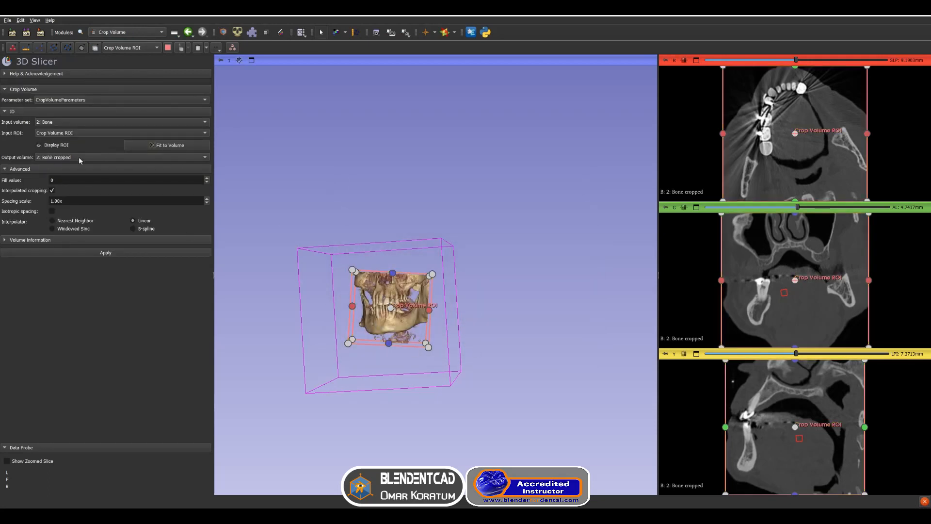
pyautogui.click(39, 145)
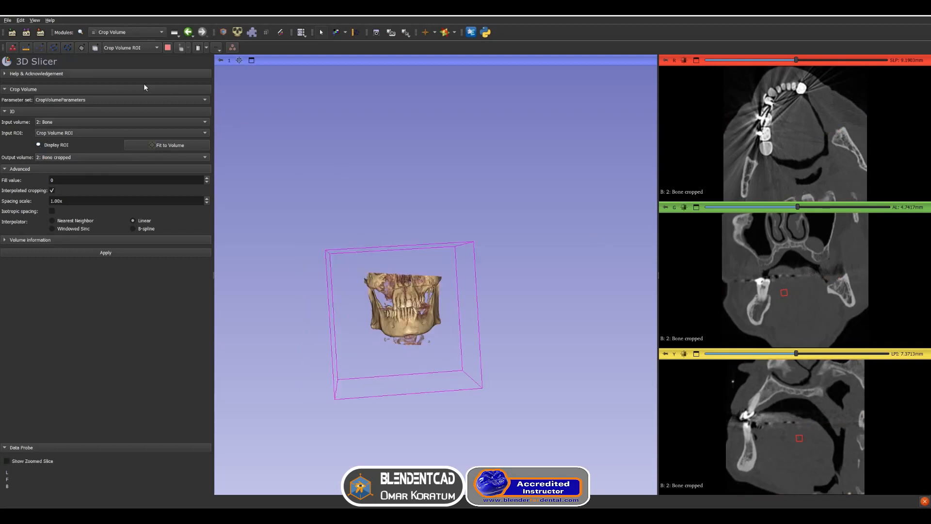
# Open the DentalSegmentator module and run the segmentation on the 2: Bone cropped volume
pyautogui.click(81, 33)
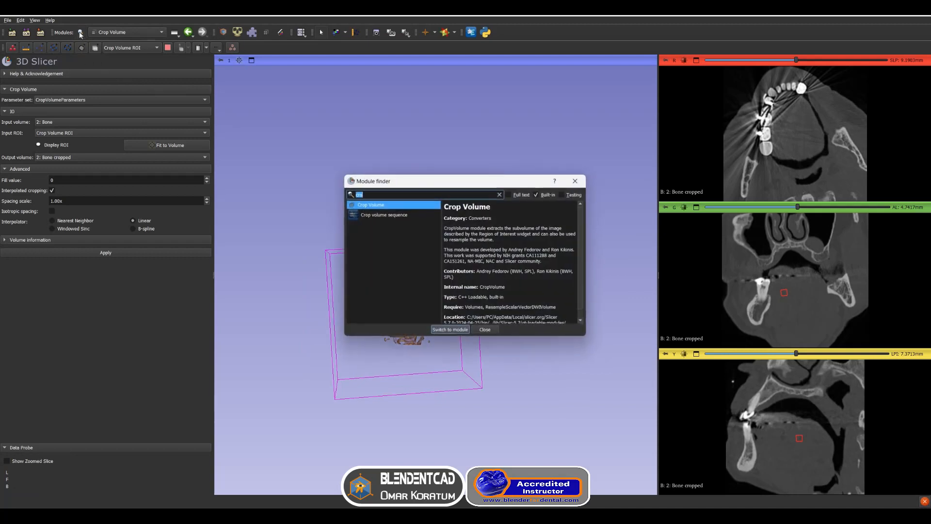
pyautogui.write('denta')
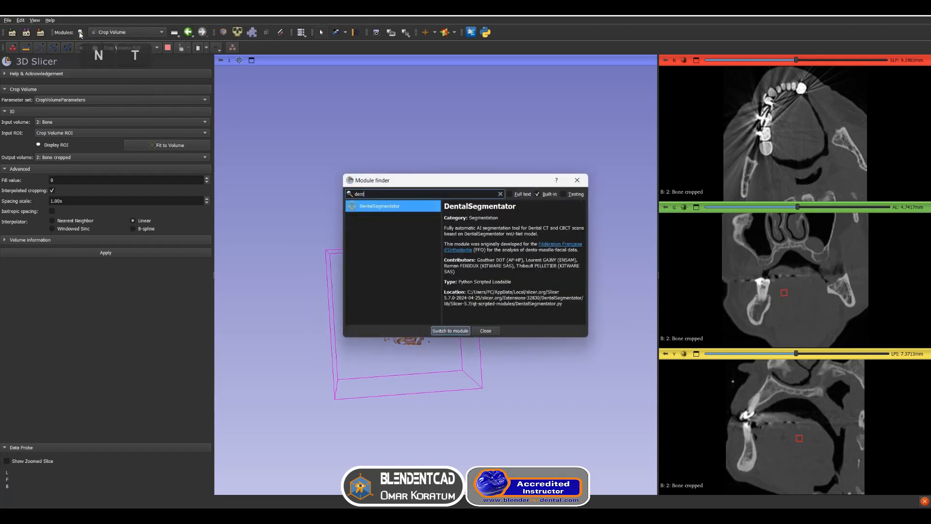
pyautogui.doubleClick(393, 206)
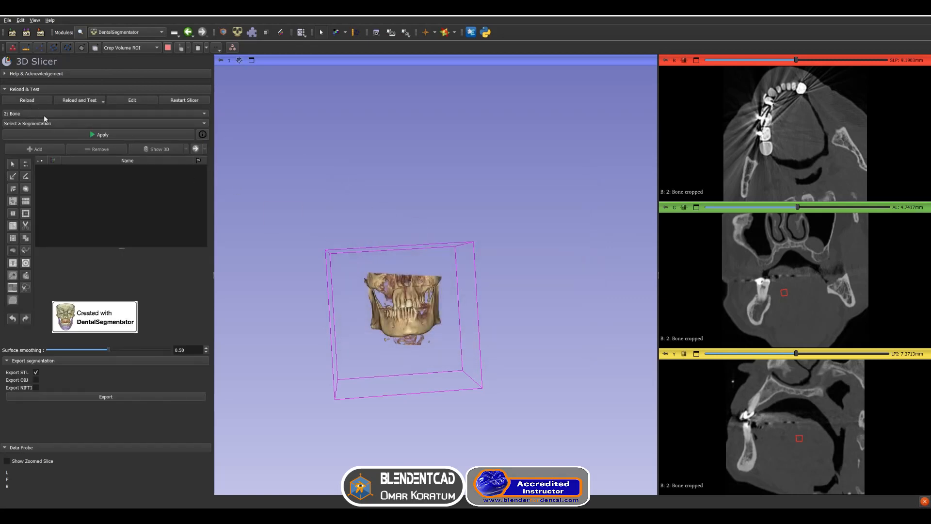
pyautogui.click(45, 115)
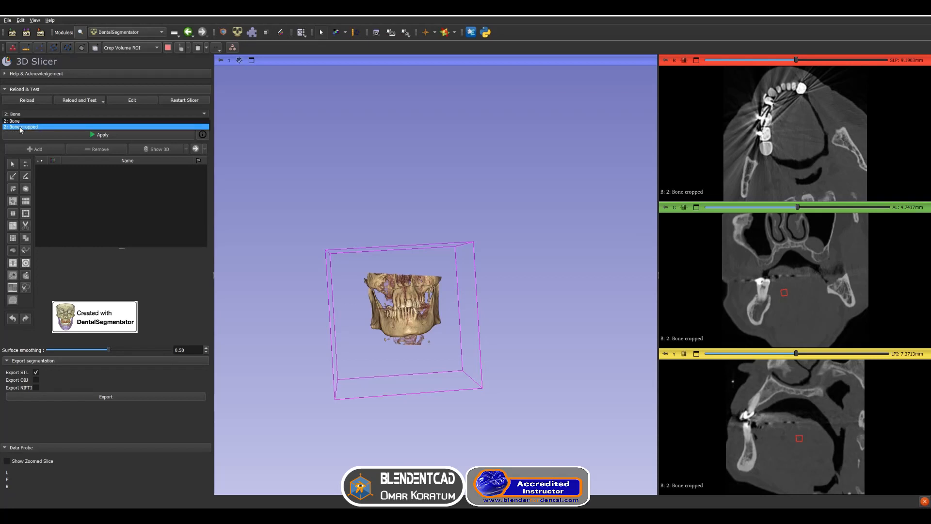
pyautogui.click(27, 127)
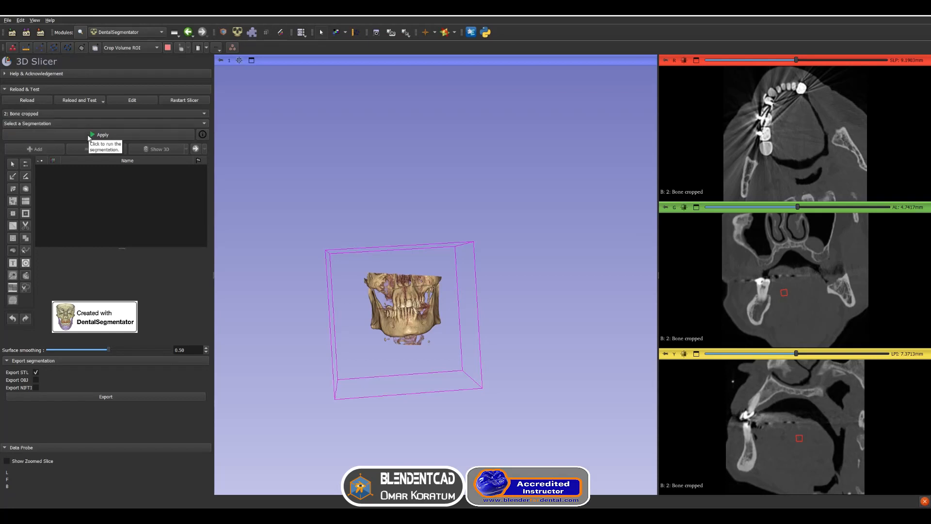
pyautogui.click(92, 135)
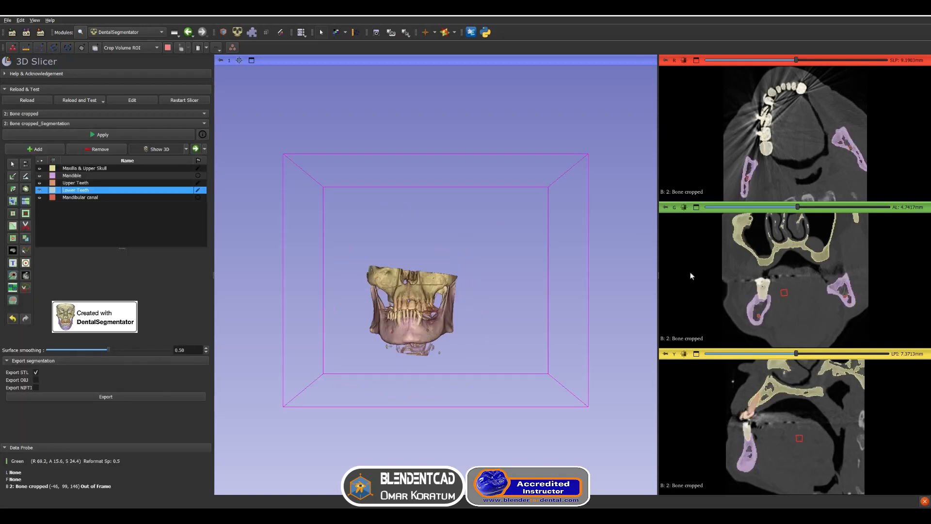
# Hide the cropped volume rendering to reveal the segmented jaws and teeth, then return to DentalSegmentator
pyautogui.moveTo(557, 313)
pyautogui.mouseDown()
pyautogui.moveTo(563, 361)
pyautogui.moveTo(558, 329)
pyautogui.mouseUp()
pyautogui.click(127, 32)
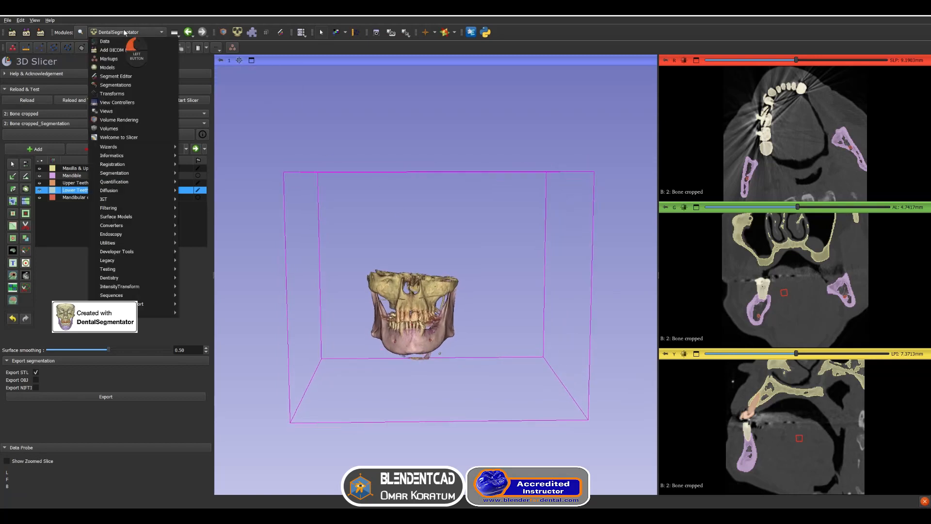
pyautogui.click(120, 120)
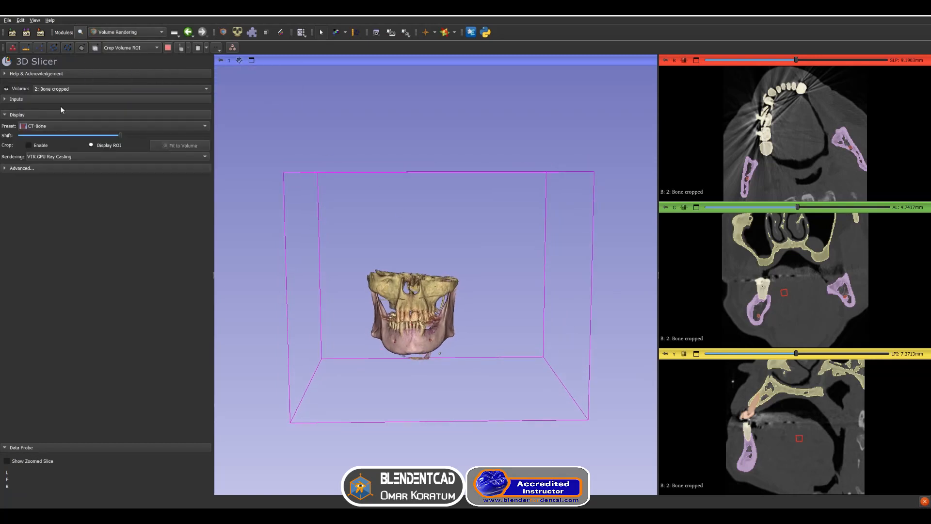
pyautogui.click(6, 88)
pyautogui.scroll(5, 343, 229)
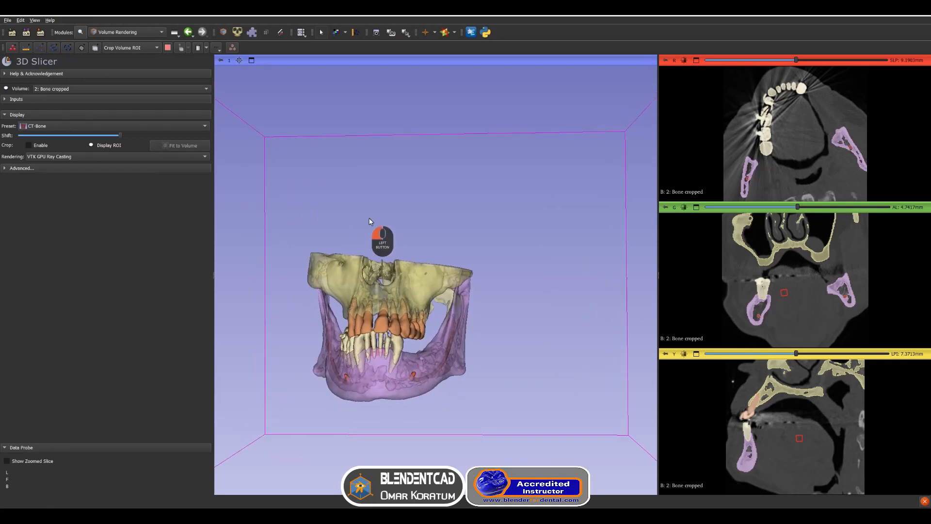
pyautogui.click(237, 32)
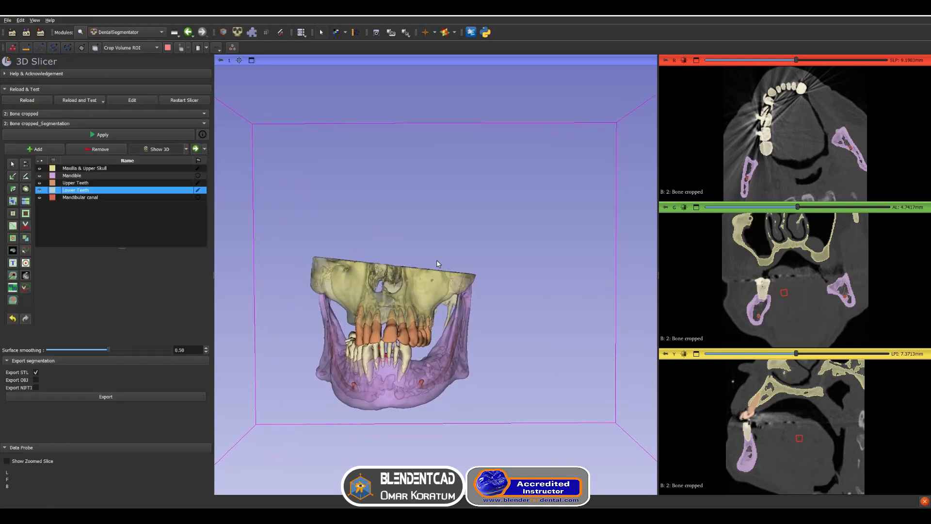
# Import all DentalSegmentator segments into Blender through the Slicer link bridge
pyautogui.moveTo(439, 262); pyautogui.dragTo(446, 225, button='middle')
pyautogui.moveTo(521, 312); pyautogui.dragTo(375, 320)
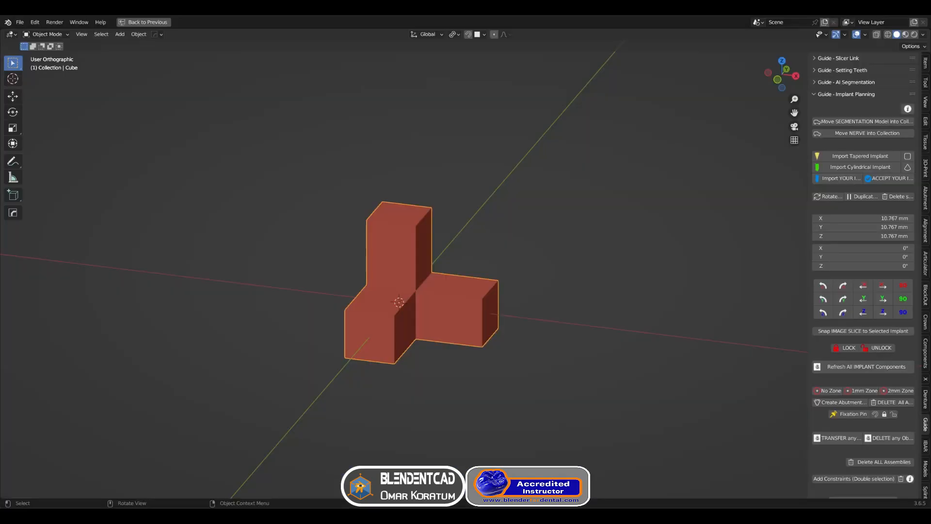
pyautogui.keyDown('ctrl'); pyautogui.click(846, 58); pyautogui.keyUp('ctrl')
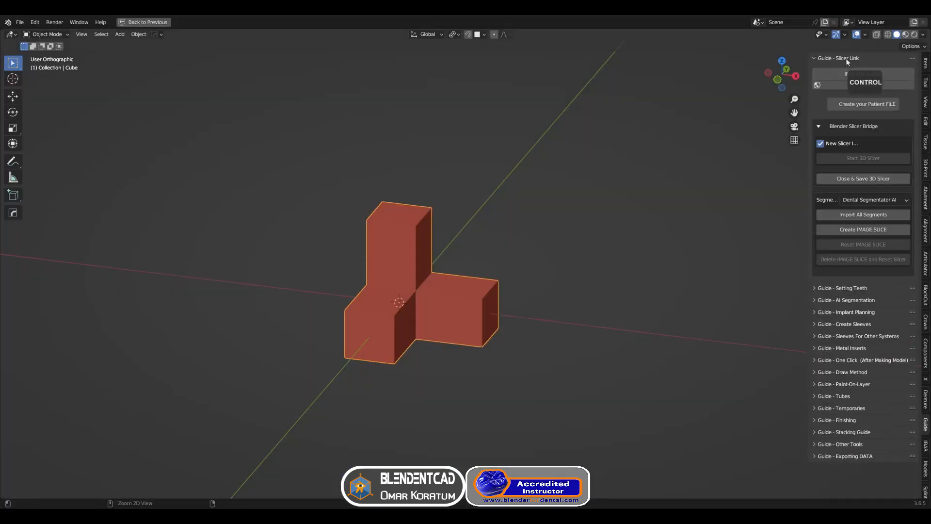
pyautogui.click(850, 215)
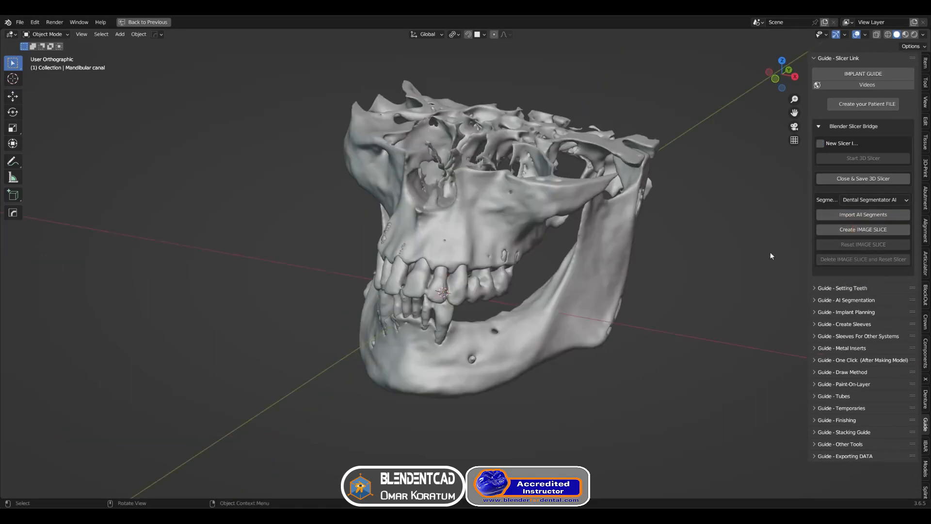
# Import the patient's upper jaw scan as an STL file into the scene
pyautogui.moveTo(695, 317); pyautogui.dragTo(626, 300, button='middle')
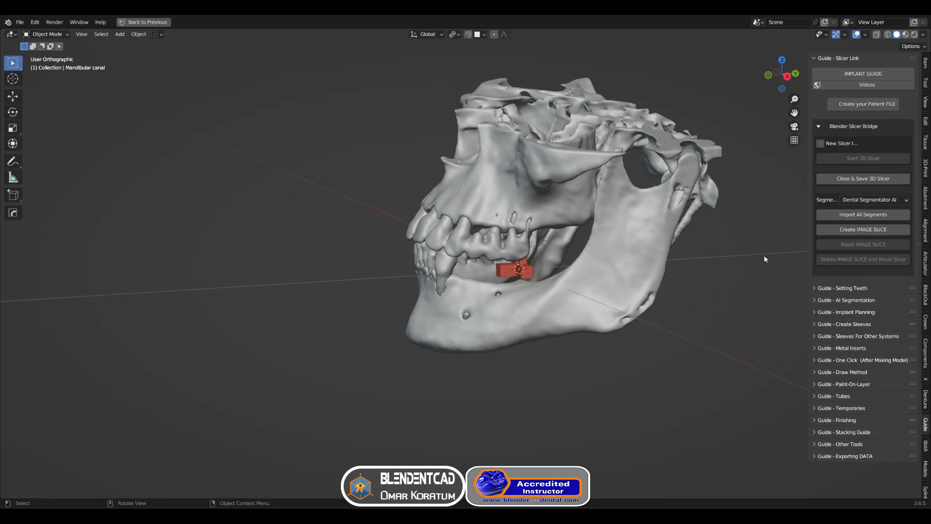
pyautogui.click(925, 472)
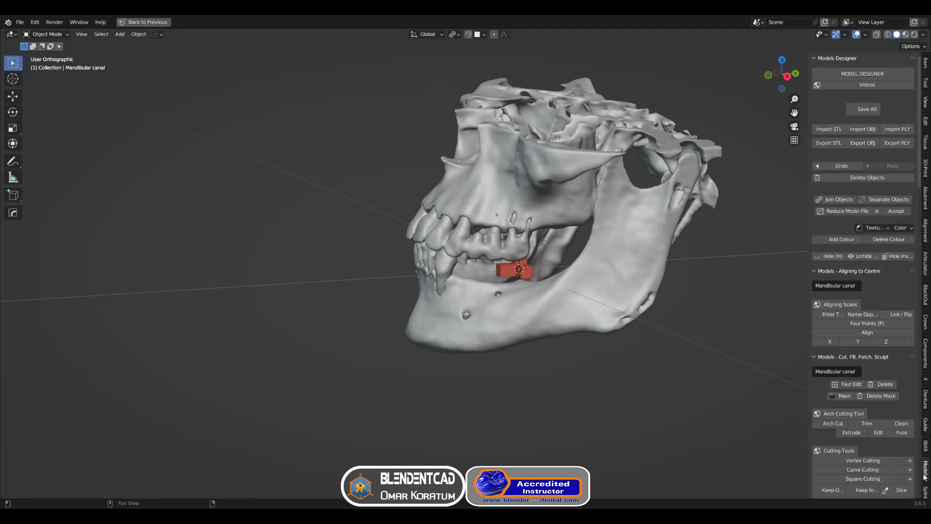
pyautogui.click(835, 131)
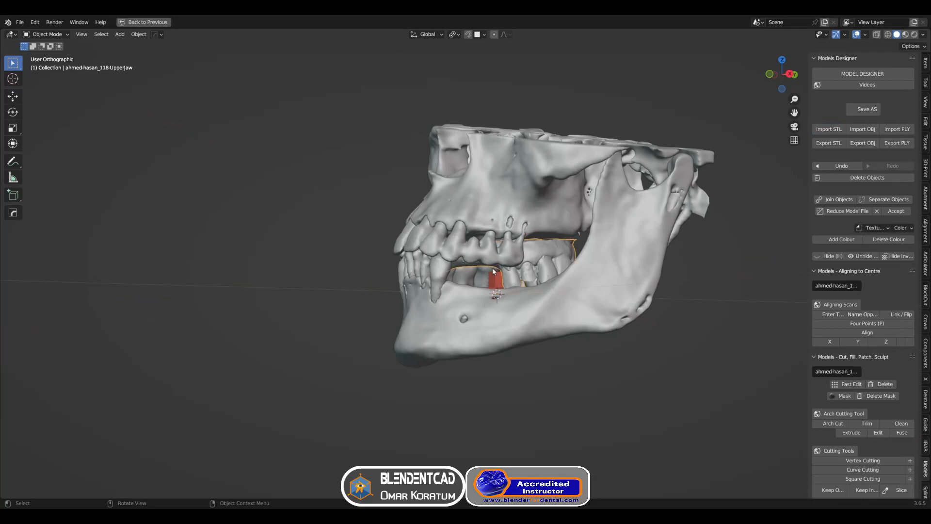
# Rotate the upper jaw scan about Z and move it along Z and Y toward the skull's upper teeth
pyautogui.moveTo(546, 255); pyautogui.dragTo(596, 290, button='middle')
pyautogui.press('r')
pyautogui.press('z')
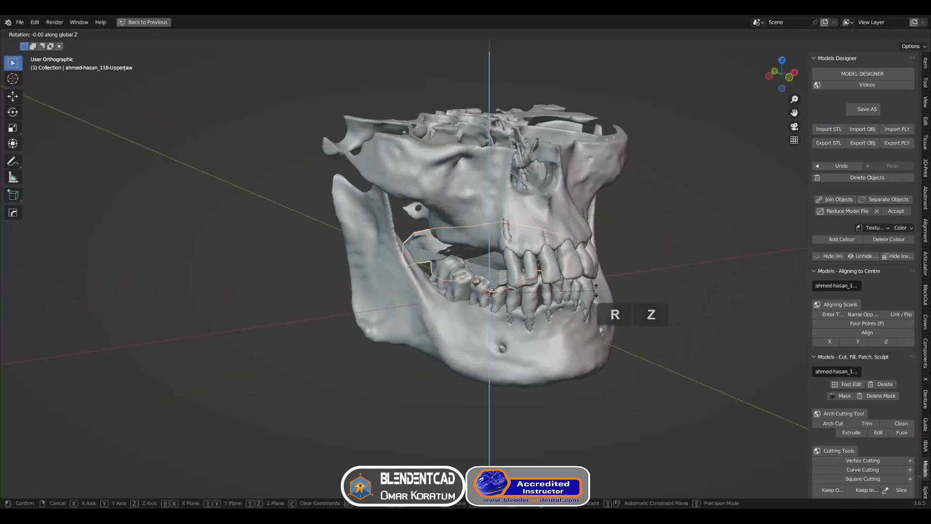
pyautogui.click(479, 353)
pyautogui.moveTo(520, 320); pyautogui.dragTo(562, 306, button='middle')
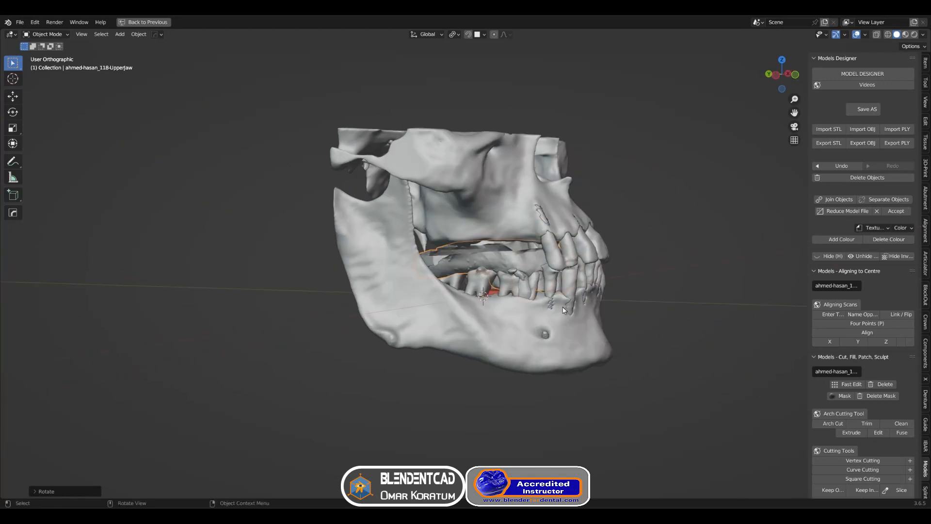
pyautogui.press('g')
pyautogui.press('z')
pyautogui.click(566, 273)
pyautogui.press('g')
pyautogui.press('y')
pyautogui.click(599, 281)
pyautogui.moveTo(599, 281); pyautogui.dragTo(529, 296, button='middle')
pyautogui.click(573, 311)
# Hide the mandible and refine the upper jaw scan's placement by moving it along Z and rotating it about Y
pyautogui.press('h')
pyautogui.click(529, 301)
pyautogui.press('g')
pyautogui.hotkey('shift', 'z')
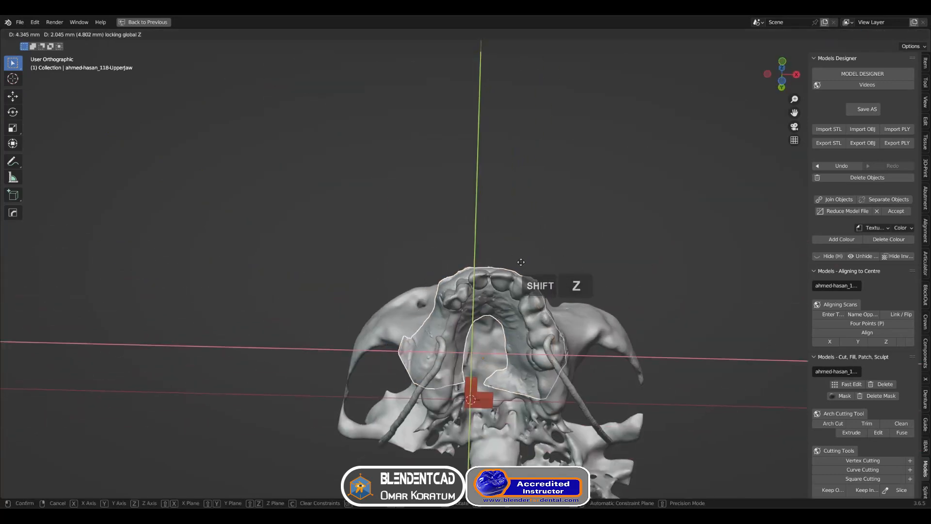
pyautogui.click(520, 265)
pyautogui.moveTo(520, 265); pyautogui.dragTo(532, 334, button='middle')
pyautogui.scroll(4, 532, 334)
pyautogui.keyDown('shift'); pyautogui.moveTo(532, 335); pyautogui.dragTo(520, 310, button='middle'); pyautogui.keyUp('shift')
pyautogui.press('g')
pyautogui.press('z')
pyautogui.click(529, 293)
pyautogui.press('r')
pyautogui.press('y')
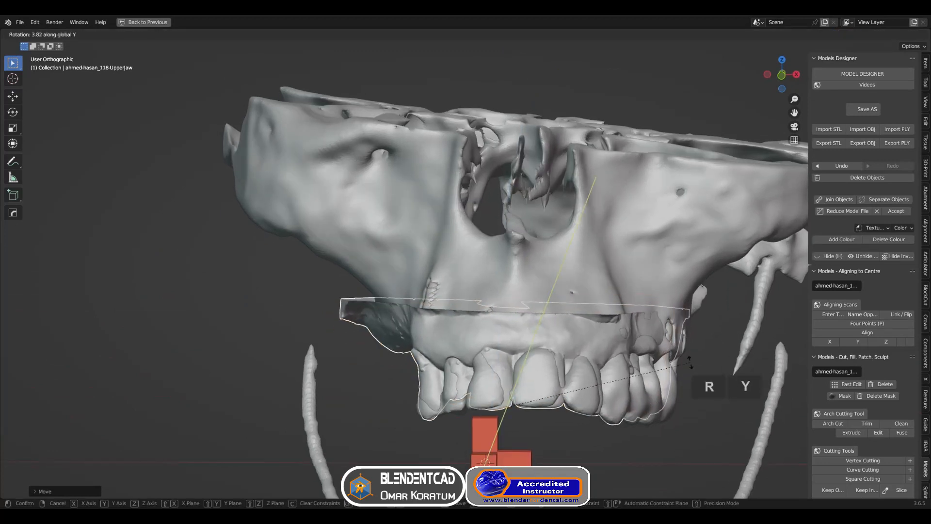
pyautogui.click(689, 348)
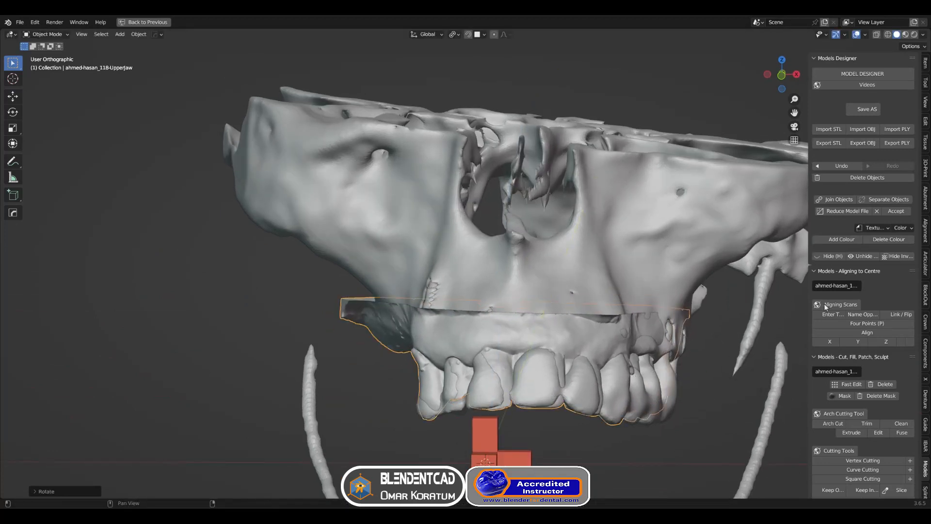
# Open the alignment paint method and hide the maxilla and upper skull segment
pyautogui.click(926, 229)
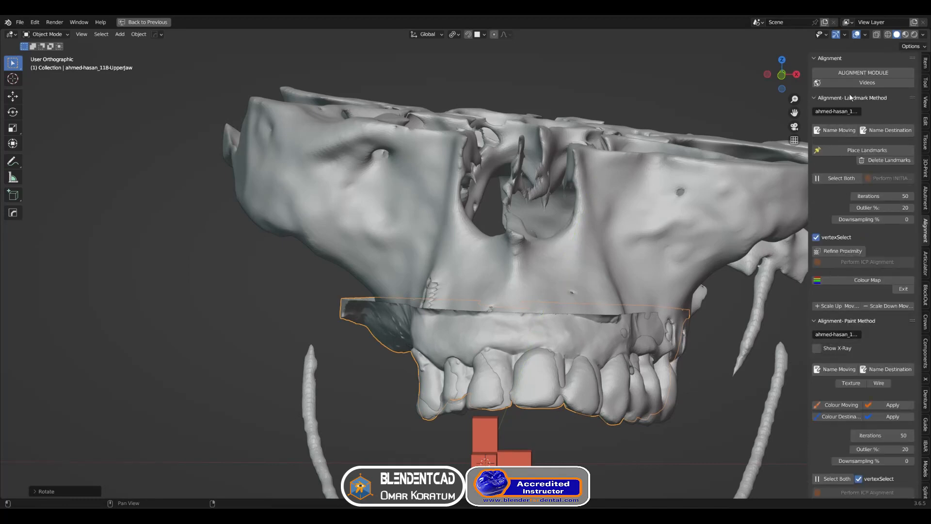
pyautogui.keyDown('ctrl'); pyautogui.click(856, 322); pyautogui.keyUp('ctrl')
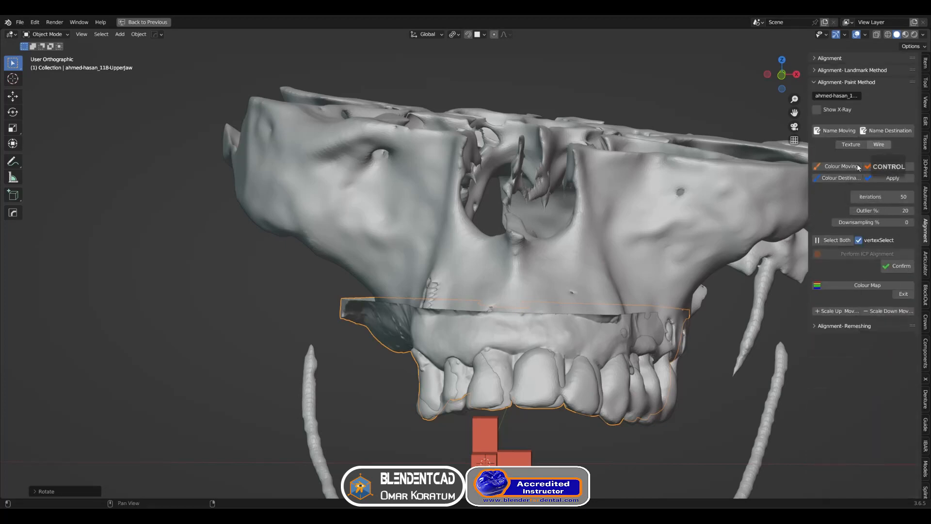
pyautogui.click(650, 254)
pyautogui.press('h')
pyautogui.moveTo(651, 249); pyautogui.dragTo(652, 275, button='middle')
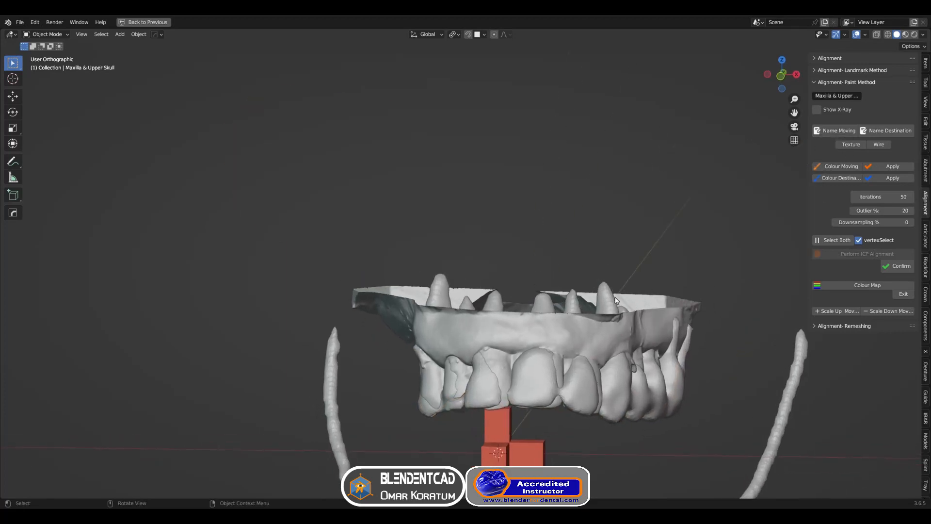
# Name the upper jaw scan as the moving object and the Upper Teeth segment as the destination
pyautogui.click(582, 338)
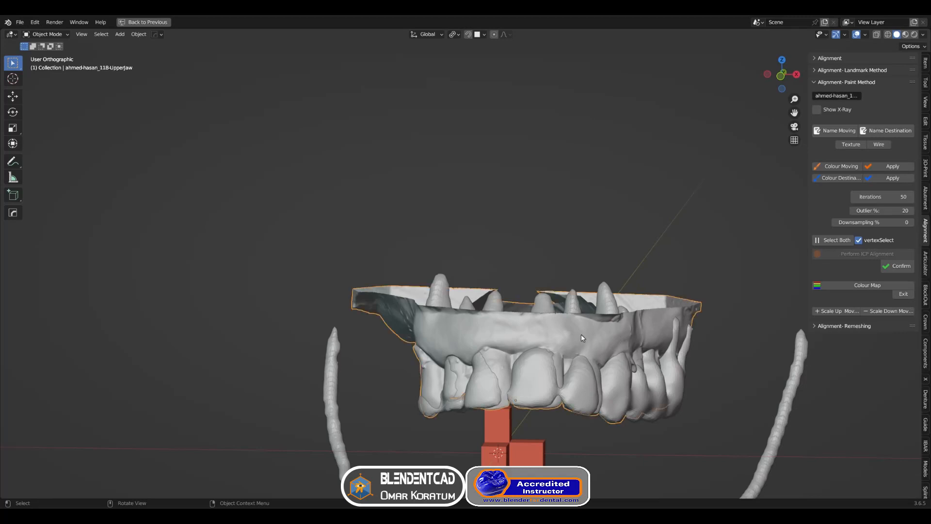
pyautogui.click(826, 132)
pyautogui.click(602, 298)
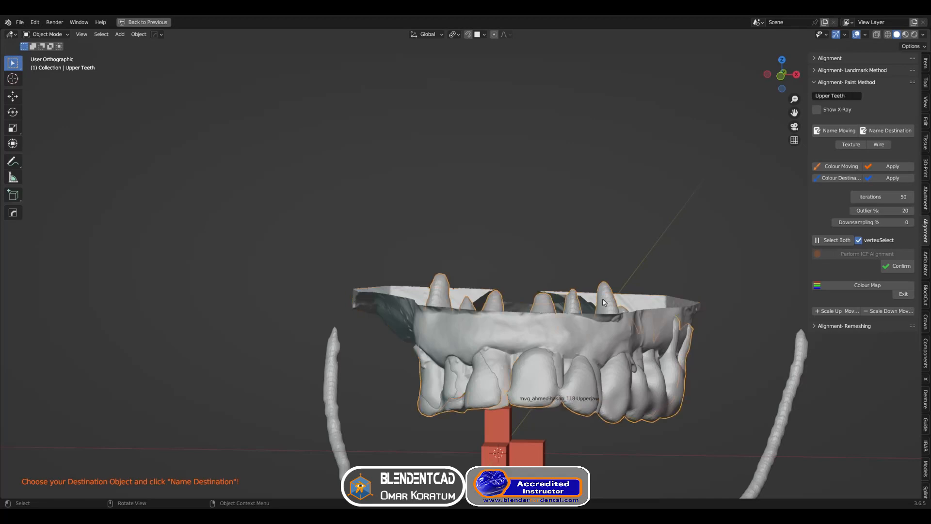
pyautogui.click(894, 132)
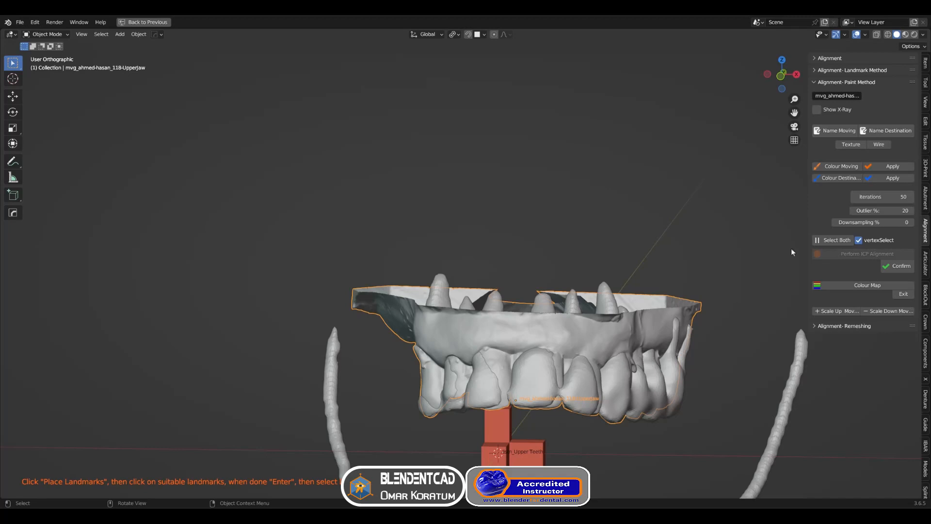
# Paint the tooth crowns on the moving upper jaw scan with circle select and apply the moving colour
pyautogui.click(836, 166)
pyautogui.press('KP_Divide')
pyautogui.hotkey('alt', 'z')
pyautogui.keyDown('shift'); pyautogui.moveTo(508, 383); pyautogui.dragTo(388, 356, button='middle'); pyautogui.keyUp('shift')
pyautogui.press('c')
pyautogui.moveTo(407, 359); pyautogui.dragTo(591, 366)
pyautogui.keyDown('shift'); pyautogui.moveTo(591, 365); pyautogui.dragTo(415, 325, button='middle'); pyautogui.keyUp('shift')
pyautogui.press('c')
pyautogui.moveTo(466, 335); pyautogui.dragTo(679, 358)
pyautogui.press('c')
pyautogui.moveTo(678, 322); pyautogui.dragTo(430, 318)
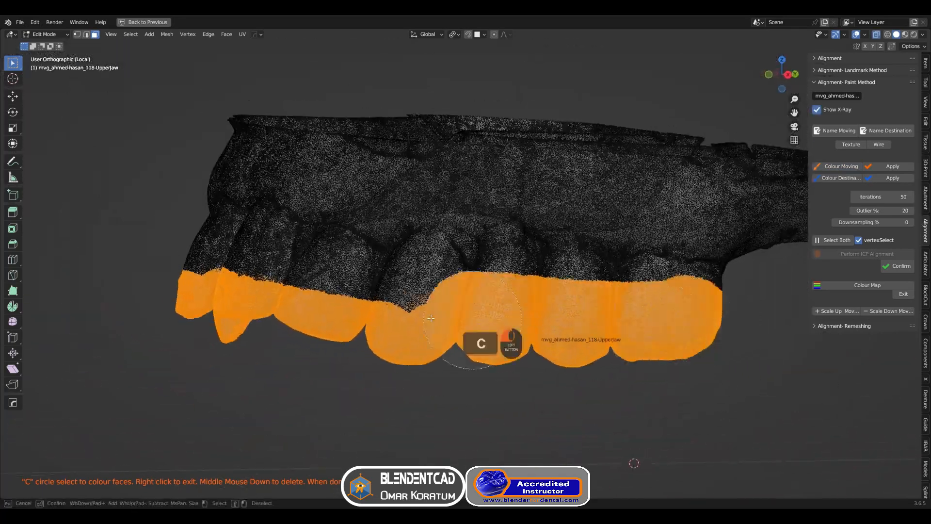
pyautogui.moveTo(430, 318); pyautogui.dragTo(572, 328, button='middle')
pyautogui.press('c')
pyautogui.moveTo(573, 328); pyautogui.dragTo(286, 330)
pyautogui.moveTo(368, 335); pyautogui.dragTo(544, 333, button='middle')
pyautogui.press('c')
pyautogui.moveTo(543, 334); pyautogui.dragTo(247, 335)
pyautogui.click(891, 167)
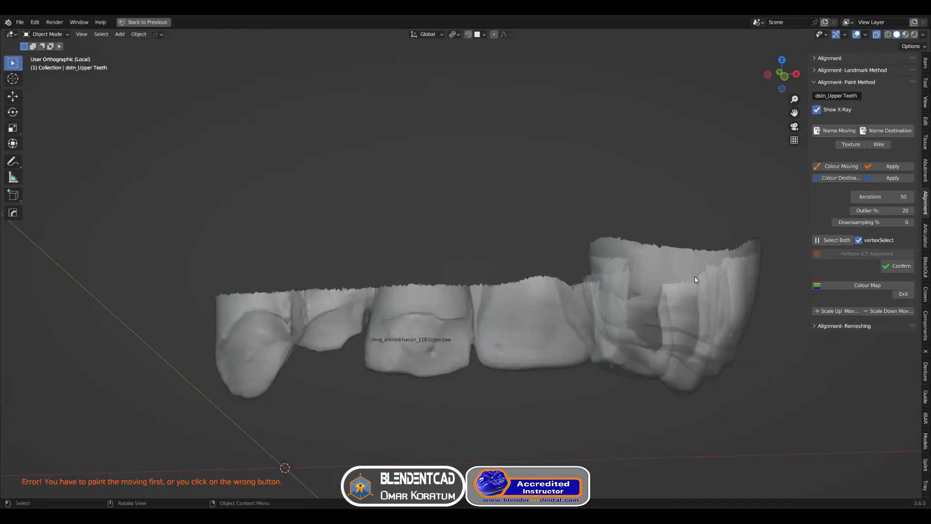
# Paint the matching crowns on the Upper Teeth segment as destination and apply the destination colour
pyautogui.press('KP_Divide')
pyautogui.click(555, 311)
pyautogui.press('h')
pyautogui.click(555, 311)
pyautogui.click(838, 178)
pyautogui.scroll(4, 529, 368)
pyautogui.keyDown('shift'); pyautogui.moveTo(514, 412); pyautogui.dragTo(546, 321, button='middle'); pyautogui.keyUp('shift')
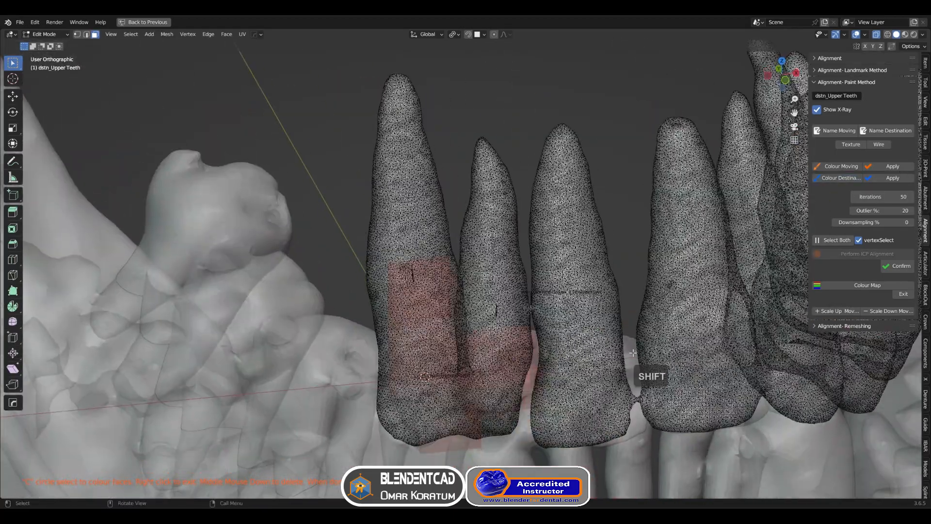
pyautogui.scroll(-2, 633, 353)
pyautogui.keyDown('shift'); pyautogui.moveTo(632, 353); pyautogui.dragTo(596, 252, button='middle'); pyautogui.keyUp('shift')
pyautogui.keyDown('shift'); pyautogui.moveTo(596, 252); pyautogui.dragTo(598, 276, button='middle'); pyautogui.keyUp('shift')
pyautogui.press('c')
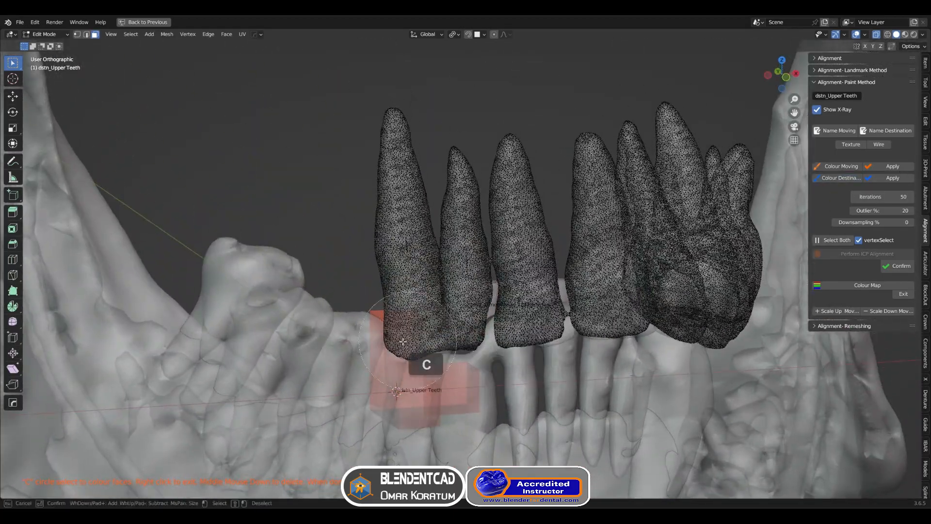
pyautogui.moveTo(401, 355); pyautogui.dragTo(625, 345)
pyautogui.rightClick(715, 345)
pyautogui.keyDown('shift'); pyautogui.moveTo(715, 345); pyautogui.dragTo(477, 334, button='middle'); pyautogui.keyUp('shift')
pyautogui.moveTo(477, 335)
pyautogui.keyDown('shift'); pyautogui.mouseDown(button='middle')
pyautogui.moveTo(555, 340)
pyautogui.moveTo(489, 336)
pyautogui.mouseUp(button='middle'); pyautogui.keyUp('shift')
pyautogui.press('c')
pyautogui.moveTo(492, 337); pyautogui.dragTo(773, 362)
pyautogui.rightClick(773, 362)
pyautogui.moveTo(773, 362); pyautogui.dragTo(737, 356, button='middle')
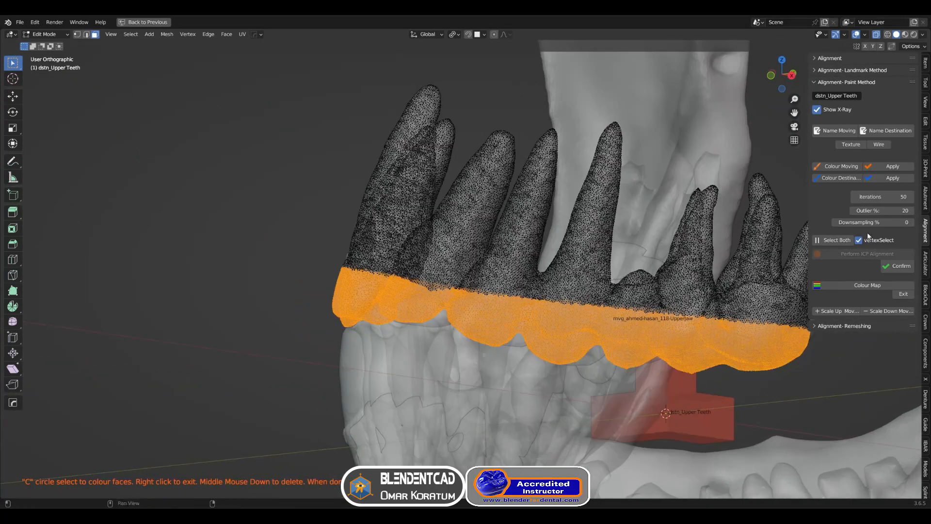
pyautogui.click(879, 180)
# Select both objects and confirm the ICP alignment of the scan to the upper teeth
pyautogui.moveTo(635, 254); pyautogui.dragTo(696, 251, button='middle')
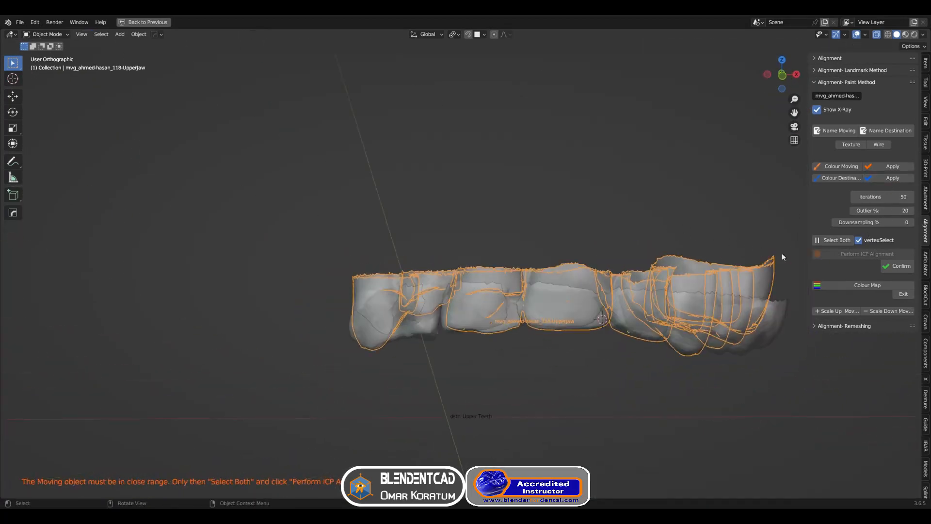
pyautogui.click(823, 242)
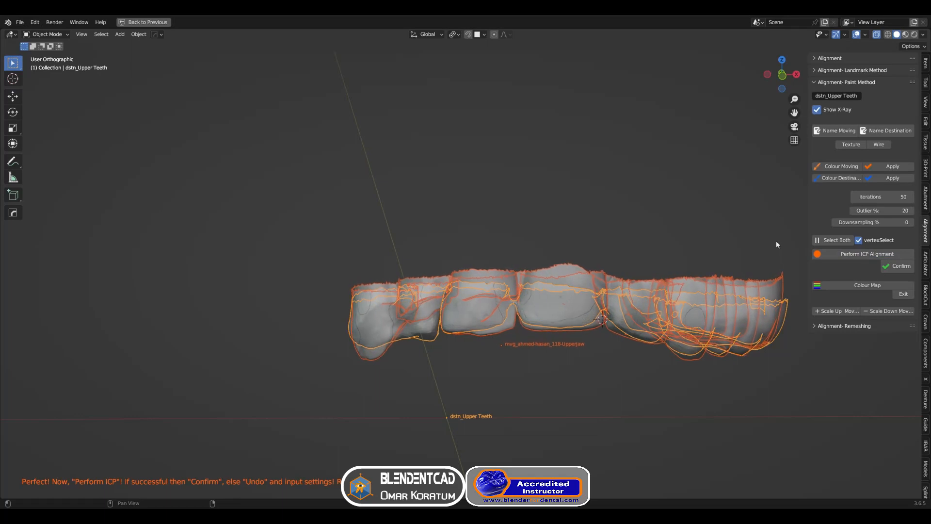
pyautogui.click(895, 267)
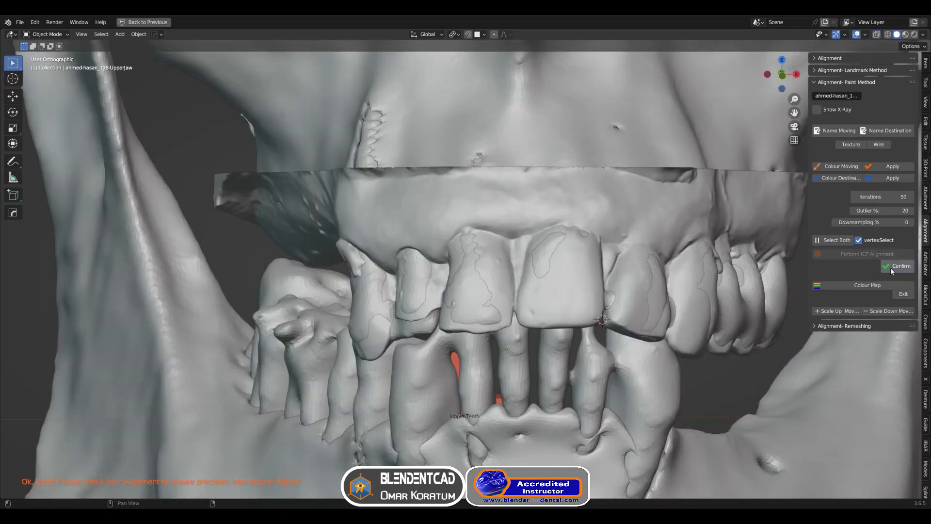
# Hide the upper skull, select the scan and teeth, and display the alignment distance colour map
pyautogui.click(711, 133)
pyautogui.press('h')
pyautogui.scroll(-3, 723, 196)
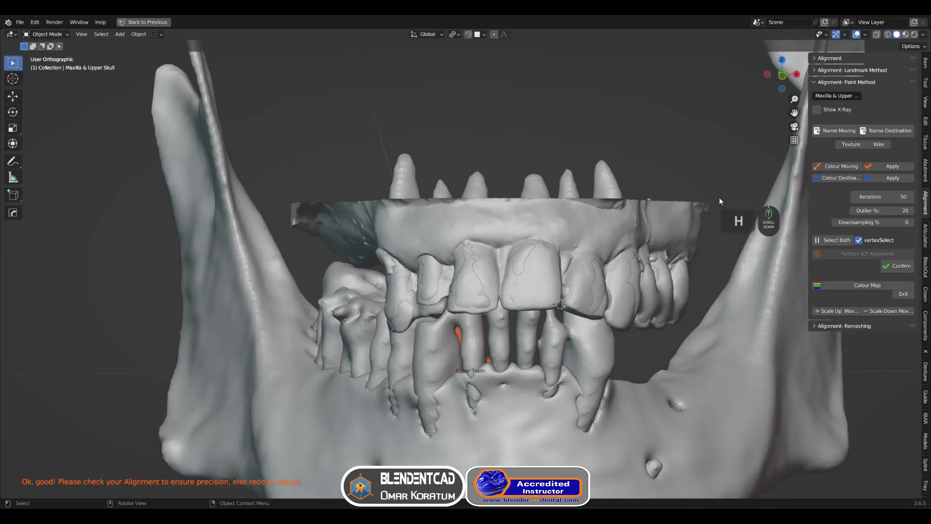
pyautogui.moveTo(719, 197); pyautogui.dragTo(702, 219, button='middle')
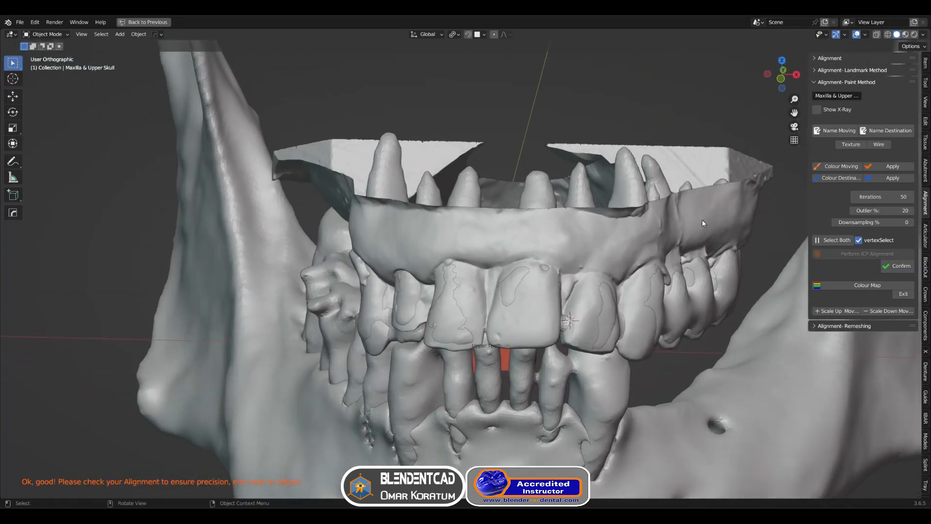
pyautogui.click(702, 220)
pyautogui.keyDown('shift'); pyautogui.click(667, 191); pyautogui.keyUp('shift')
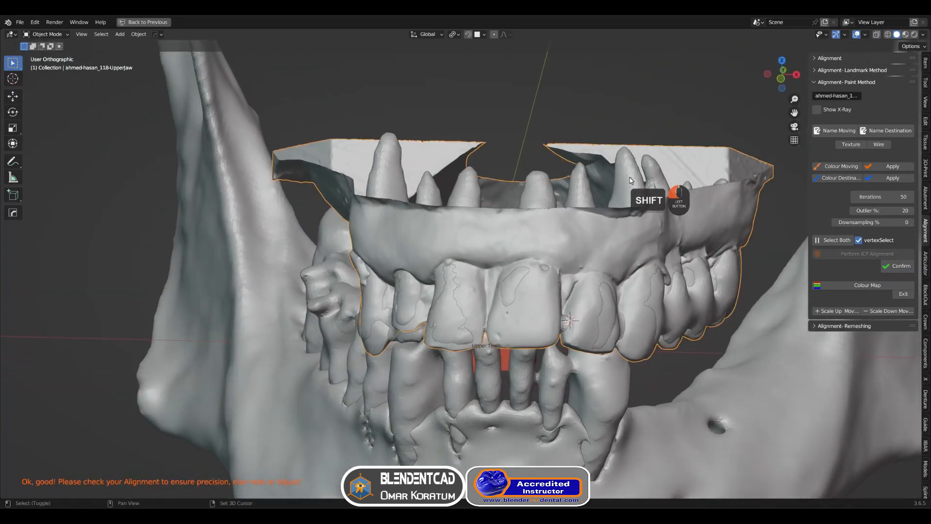
pyautogui.click(825, 254)
pyautogui.click(850, 286)
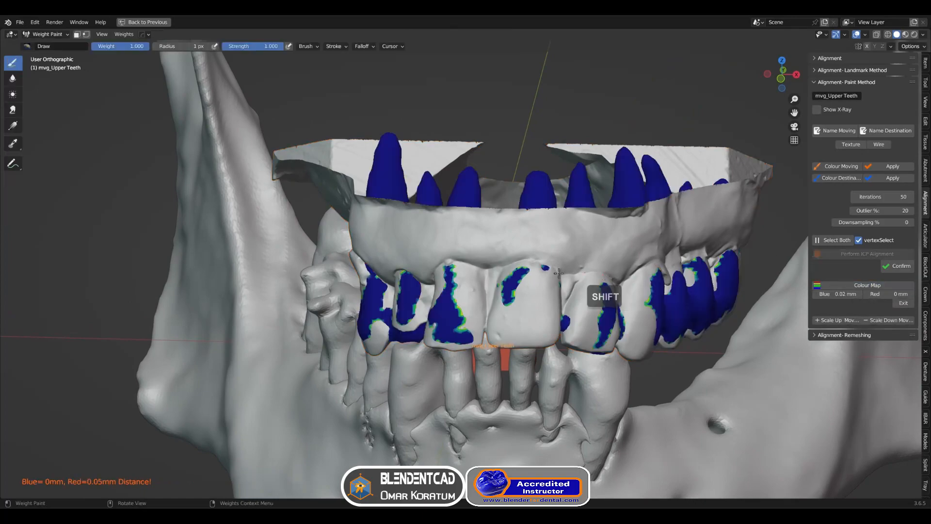
pyautogui.moveTo(623, 291)
pyautogui.mouseDown(button='middle')
pyautogui.moveTo(664, 291)
pyautogui.moveTo(551, 297)
pyautogui.moveTo(489, 281)
pyautogui.moveTo(477, 263)
pyautogui.mouseUp(button='middle')
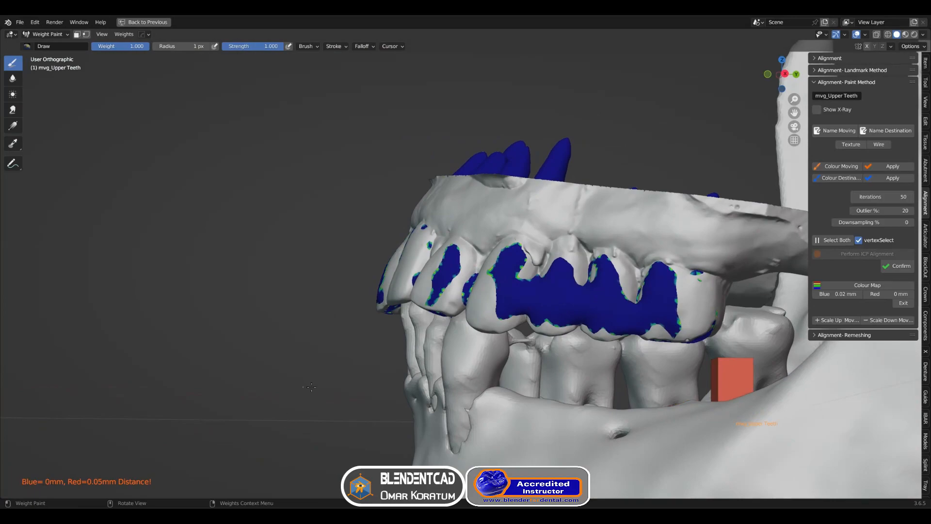
pyautogui.moveTo(311, 387); pyautogui.dragTo(584, 378, button='middle')
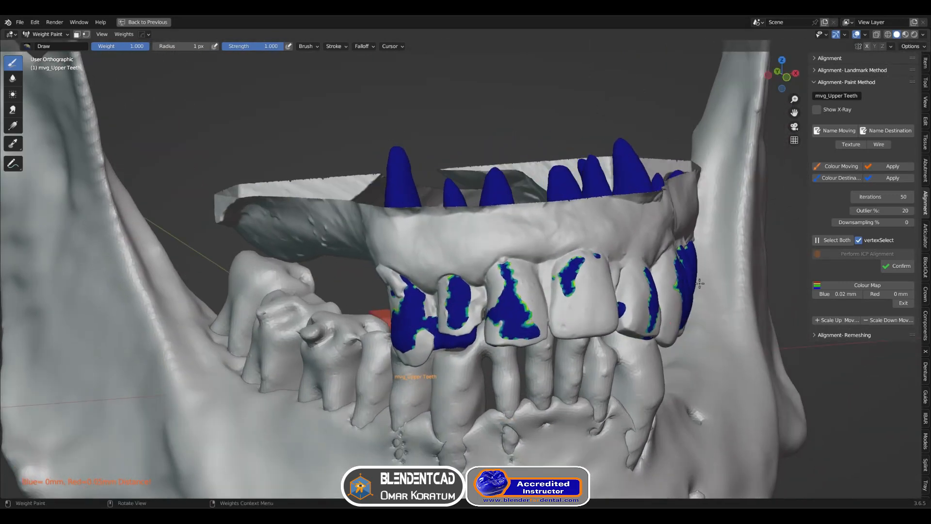
# Exit the colour map and transfer the aligned upper jaw scan back to 3D Slicer
pyautogui.click(905, 304)
pyautogui.click(607, 251)
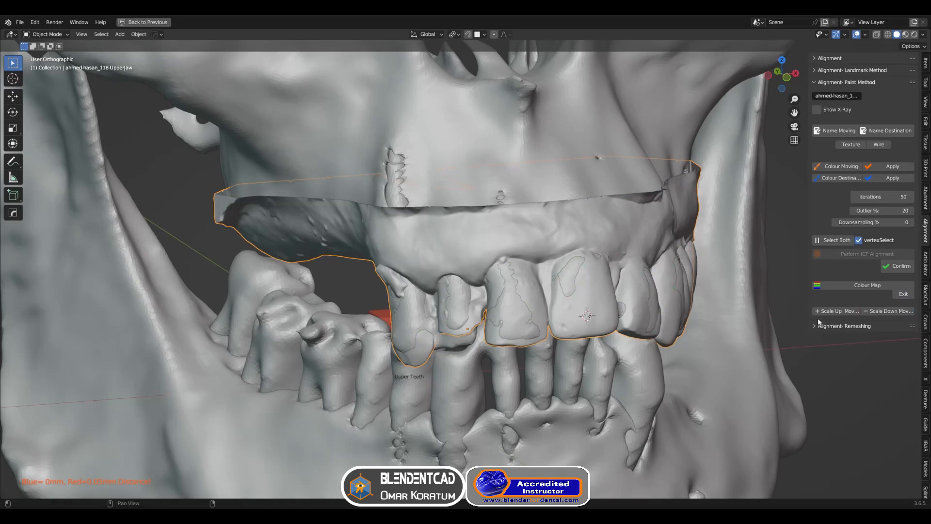
pyautogui.click(926, 426)
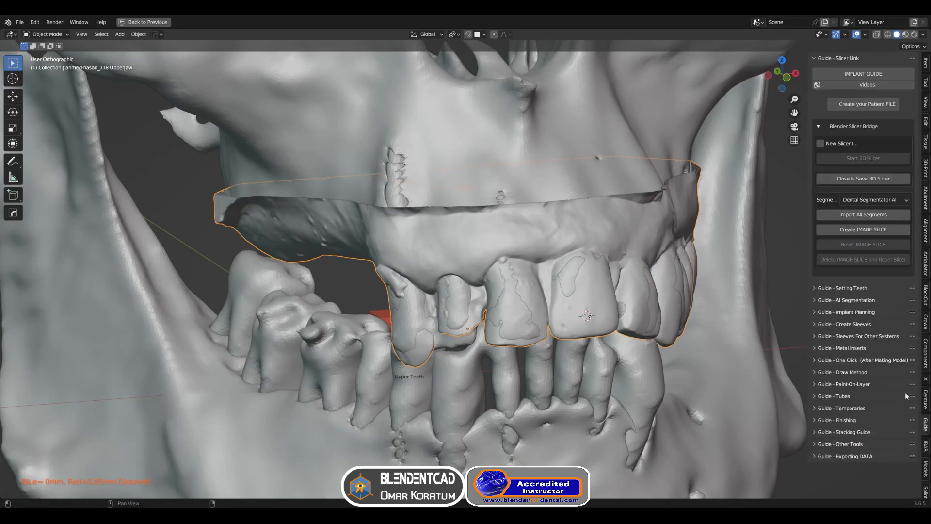
pyautogui.keyDown('ctrl'); pyautogui.click(854, 313); pyautogui.keyUp('ctrl')
pyautogui.scroll(-3, 846, 376)
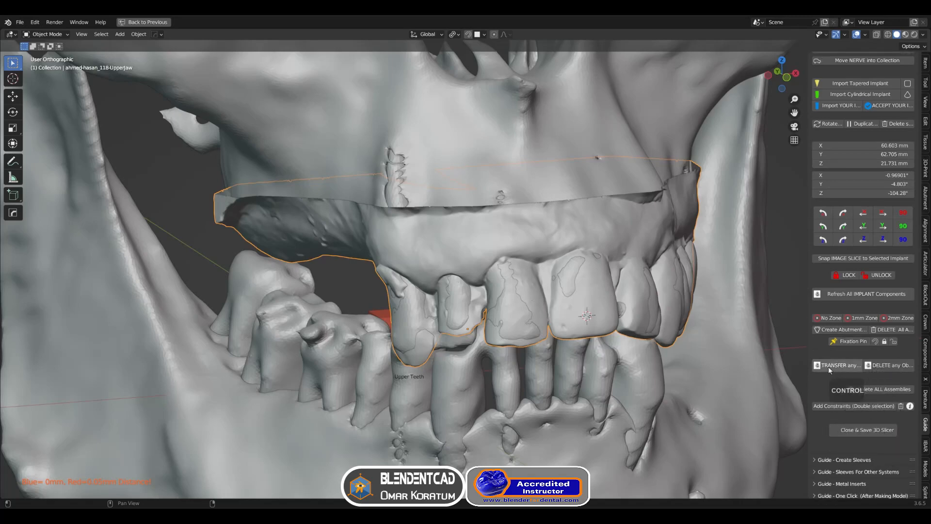
pyautogui.click(828, 365)
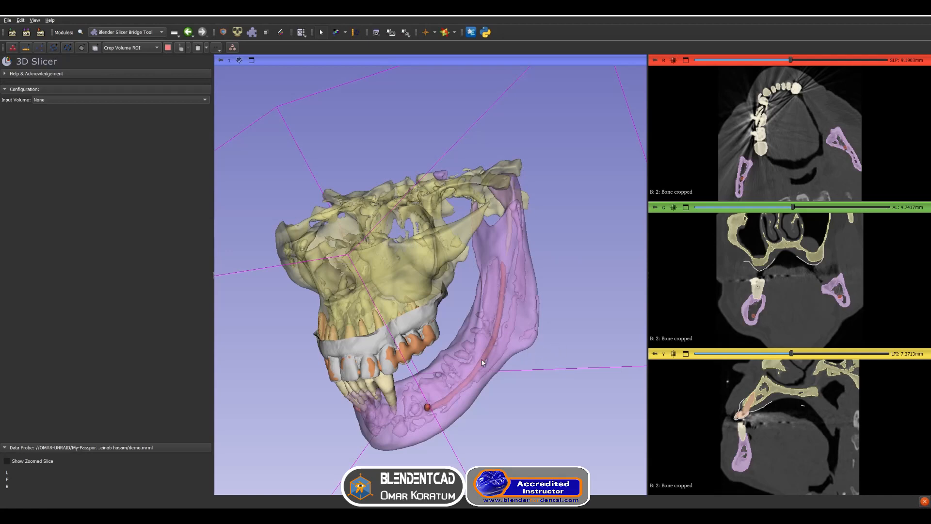
# Inspect the aligned upper jaw scan in the 3D Slicer 3D view and sagittal slice
pyautogui.moveTo(428, 365); pyautogui.dragTo(515, 347)
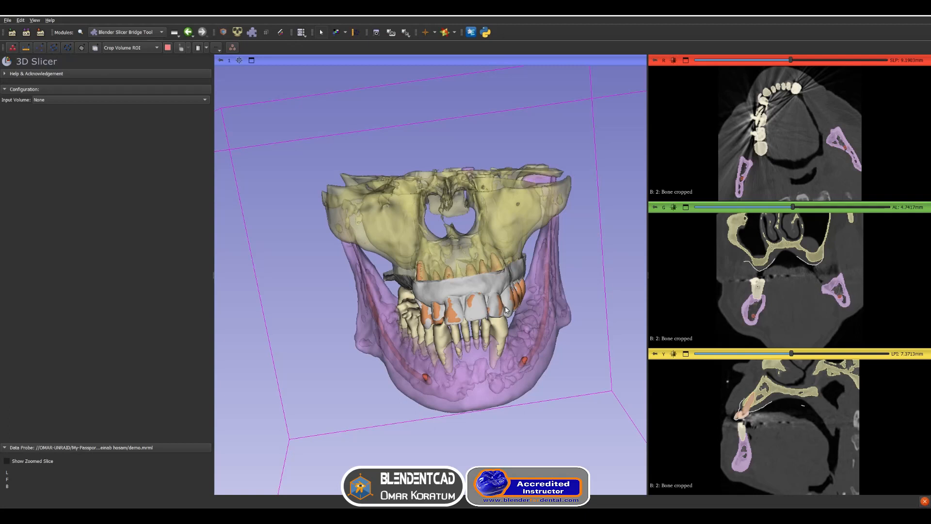
pyautogui.keyDown('ctrl'); pyautogui.scroll(3, 743, 418); pyautogui.keyUp('ctrl')
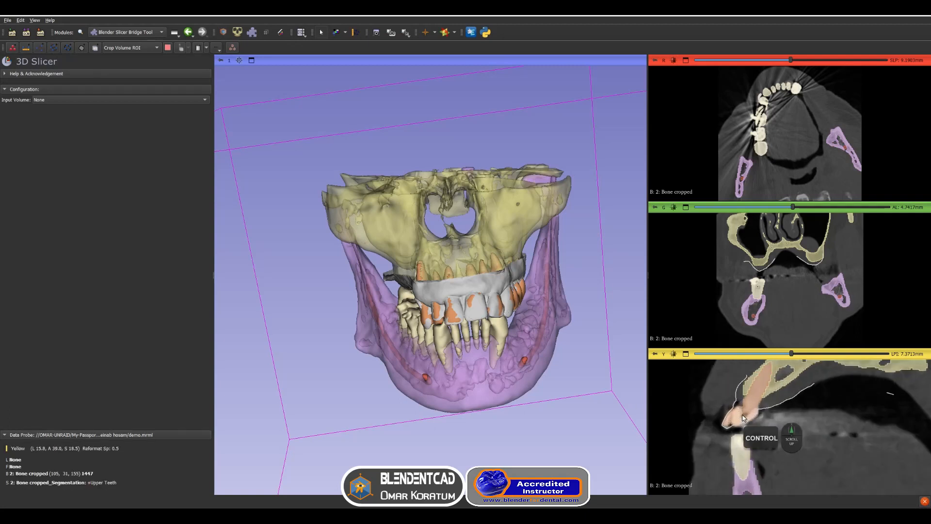
pyautogui.keyDown('ctrl'); pyautogui.scroll(3, 742, 418); pyautogui.keyUp('ctrl')
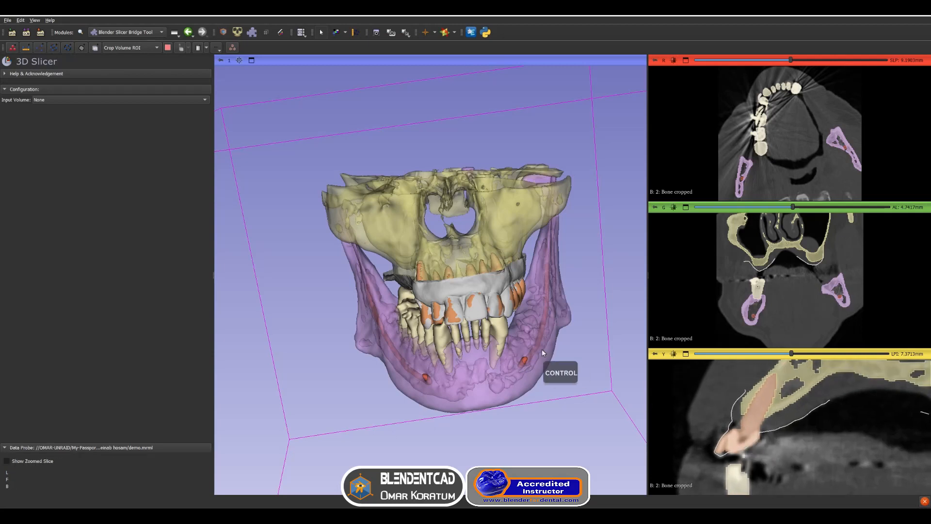
pyautogui.press('shift')
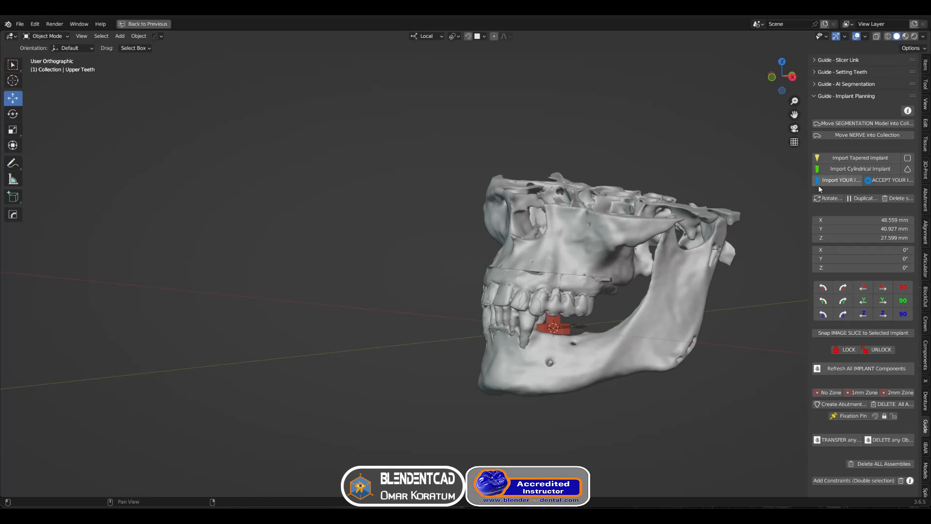
# Import a tapered implant and flip it 180° about X for placement in the upper jaw
pyautogui.click(848, 158)
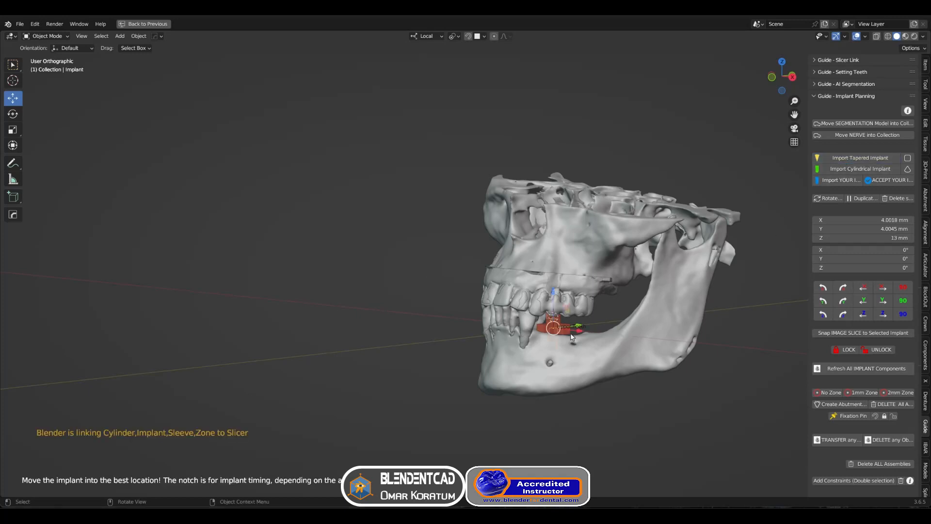
pyautogui.moveTo(580, 335); pyautogui.dragTo(552, 316, button='middle')
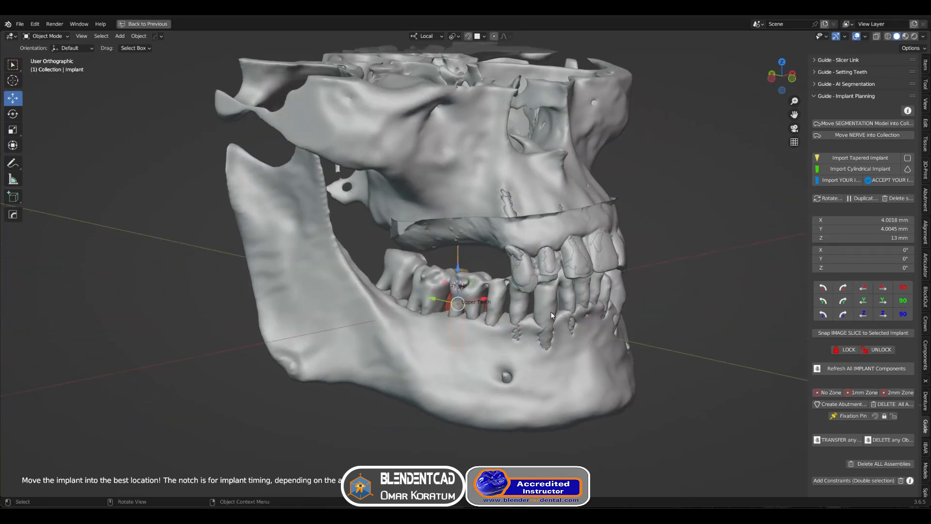
pyautogui.click(828, 198)
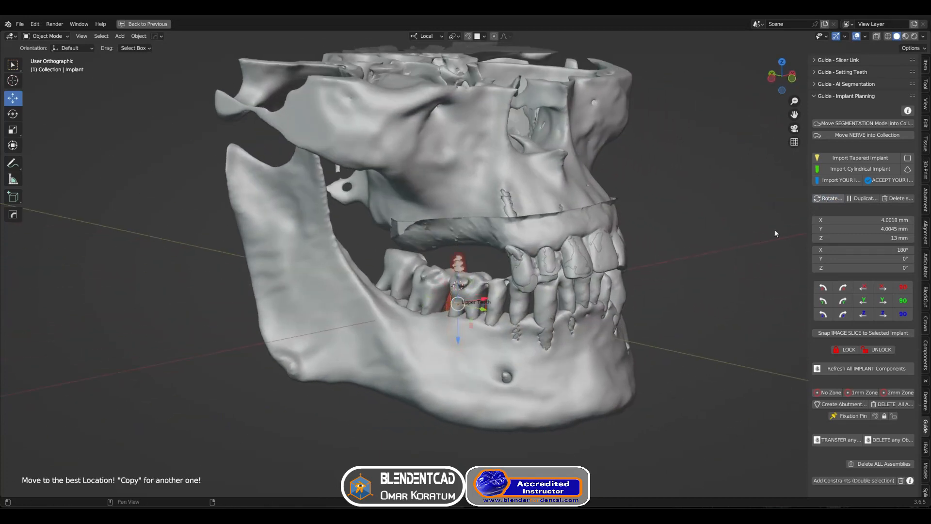
# Move the implant up into the upper jaw at the missing premolar site
pyautogui.moveTo(511, 261); pyautogui.dragTo(491, 222, button='middle')
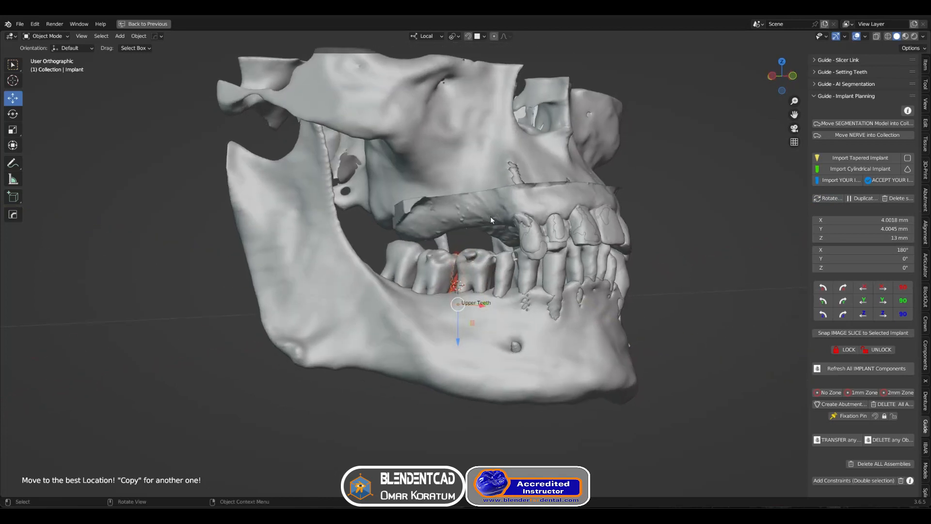
pyautogui.press('g')
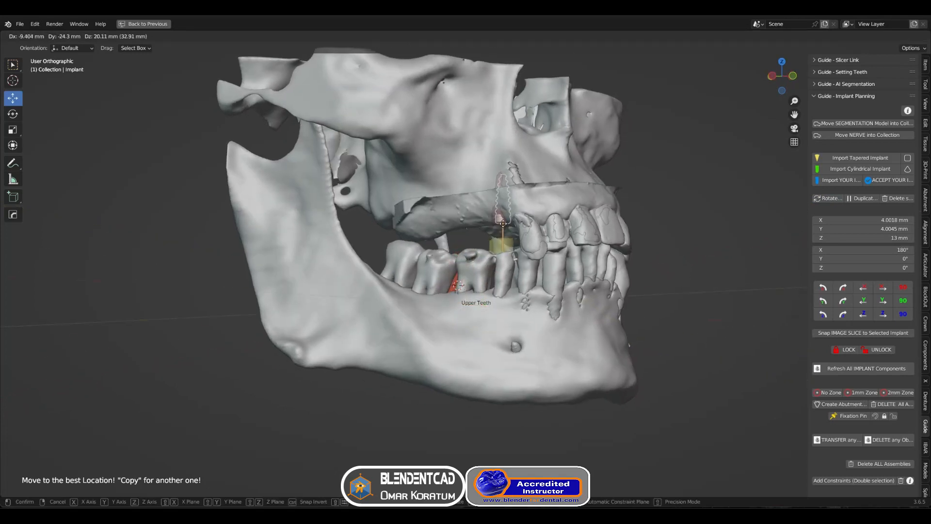
pyautogui.click(501, 224)
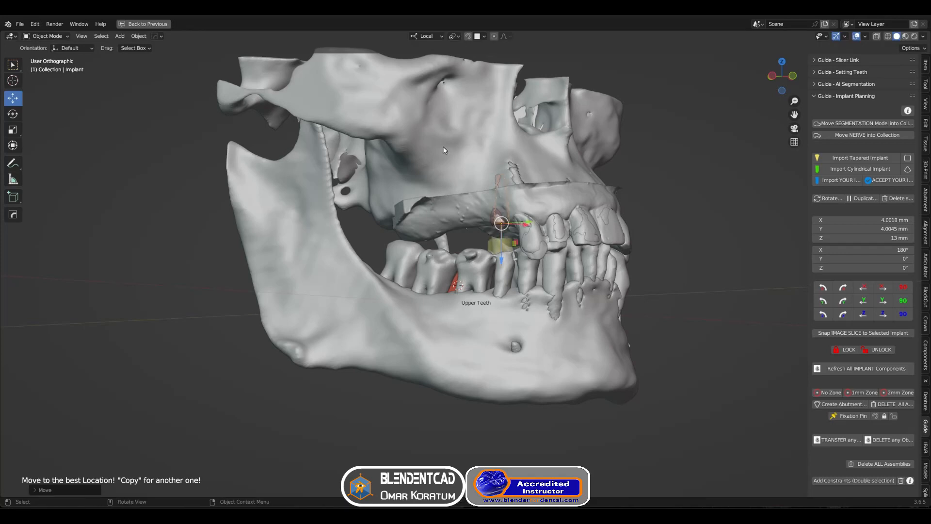
# Tile Blender and 3D Slicer side by side and orbit the Slicer 3D view to the implant area
pyautogui.press('super+Right')
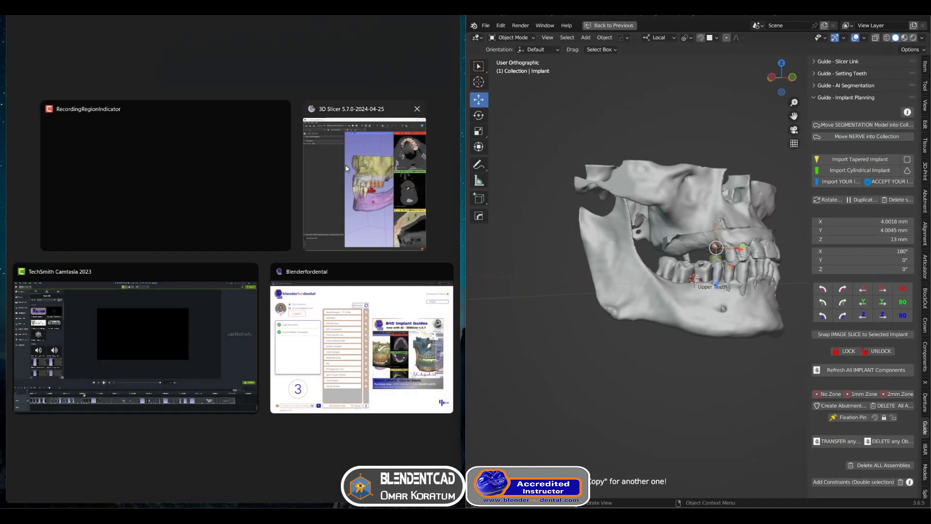
pyautogui.click(346, 165)
pyautogui.moveTo(315, 231); pyautogui.dragTo(353, 306)
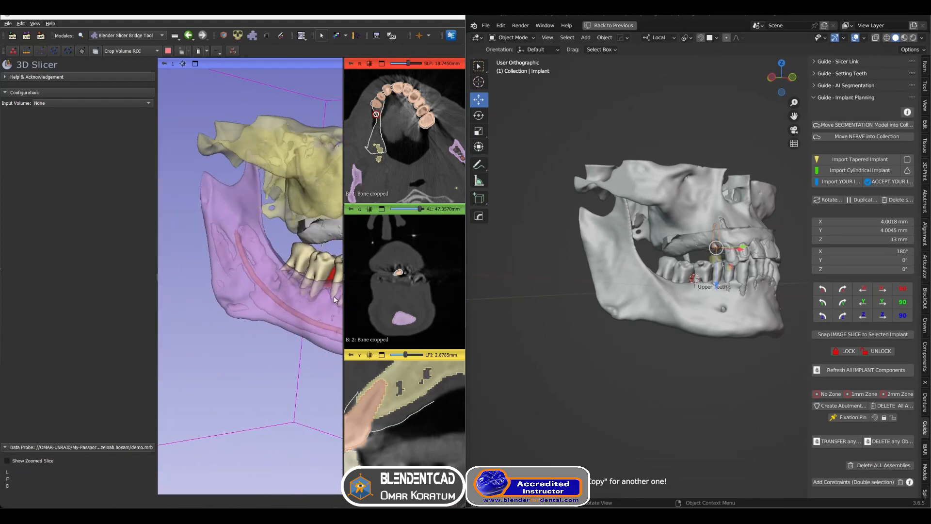
pyautogui.moveTo(333, 295); pyautogui.dragTo(237, 333, button='middle')
pyautogui.moveTo(237, 333); pyautogui.dragTo(257, 349)
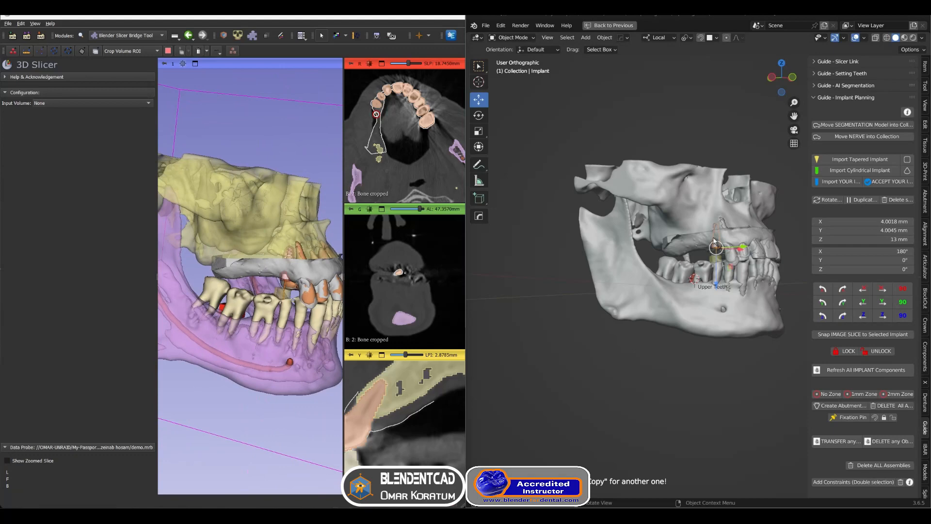
# Tilt the implant slightly to about 176° X and -3.5° Y to follow the tooth axis
pyautogui.scroll(4, 716, 216)
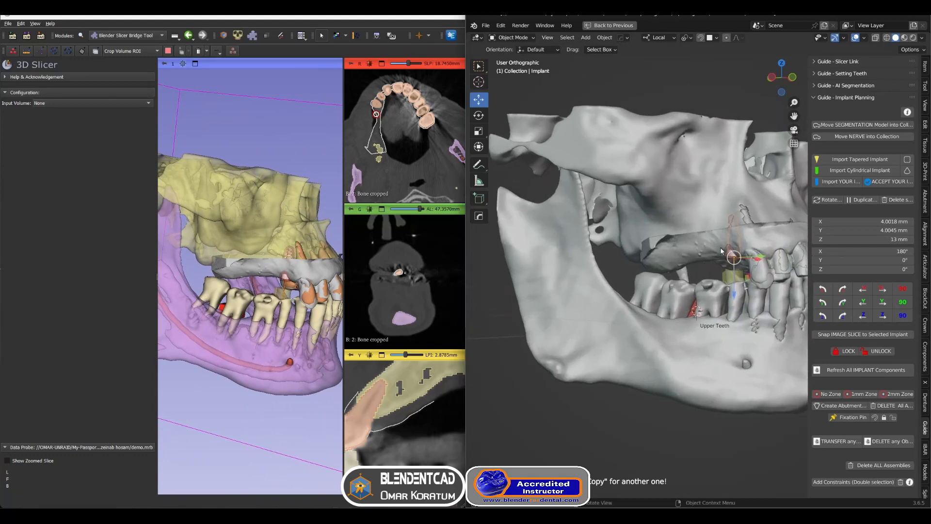
pyautogui.press('r')
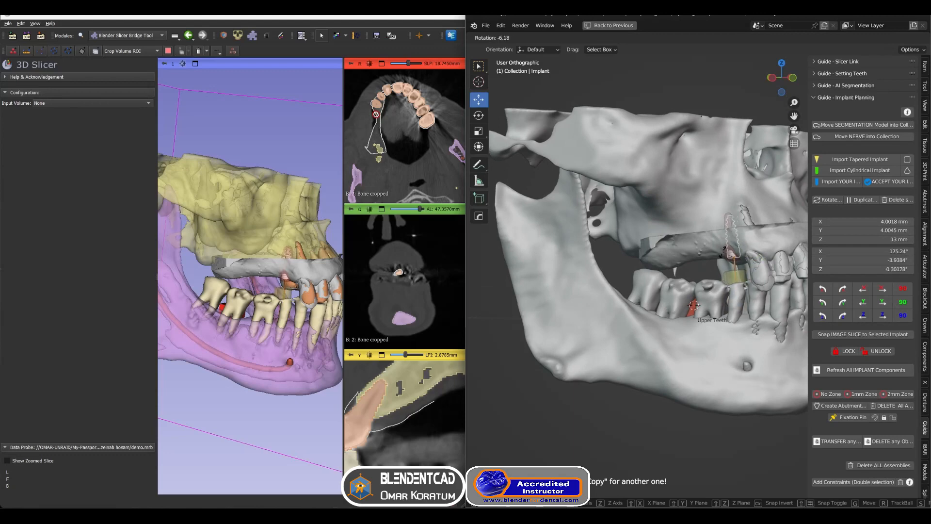
pyautogui.click(723, 256)
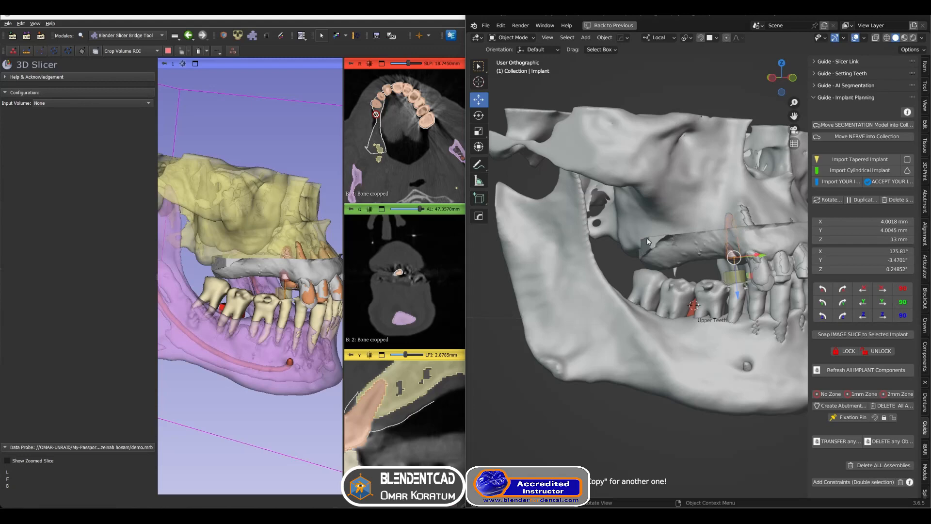
# Create an image slice and snap it to the selected implant
pyautogui.click(857, 62)
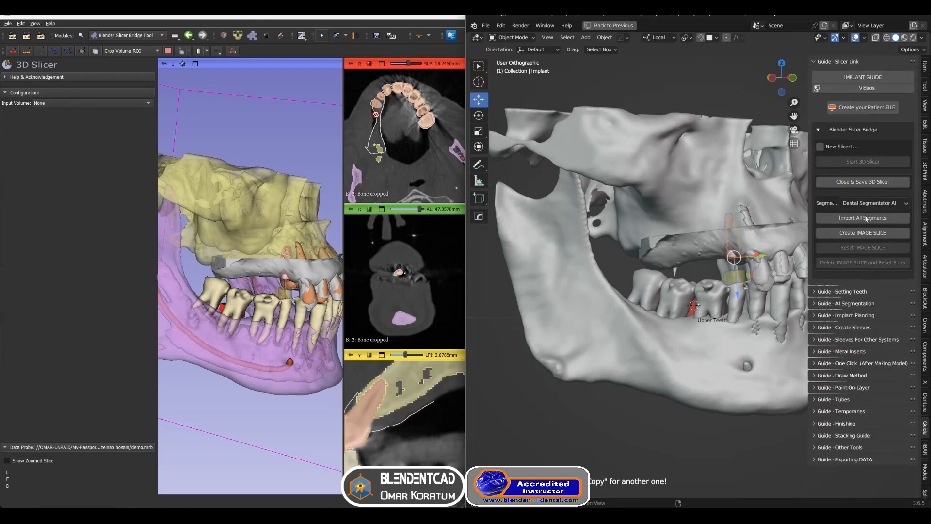
pyautogui.click(858, 235)
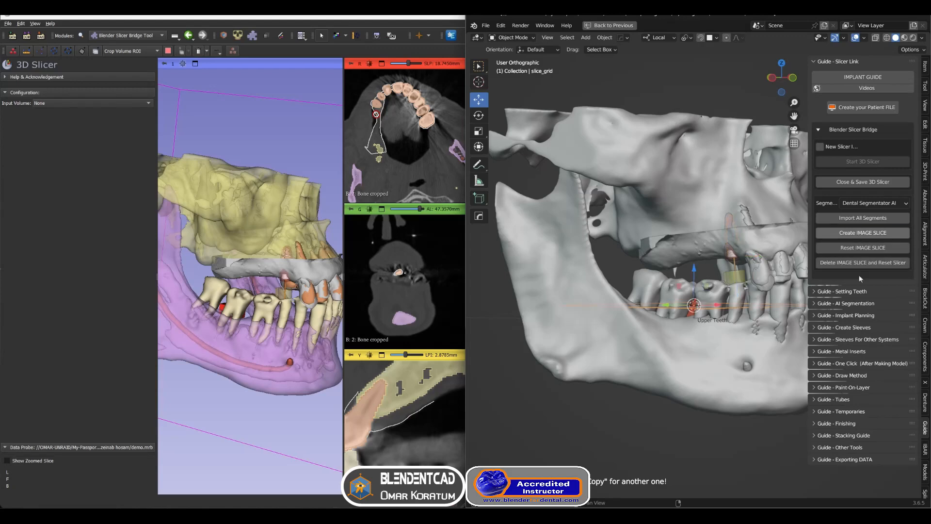
pyautogui.keyDown('ctrl'); pyautogui.click(844, 316); pyautogui.keyUp('ctrl')
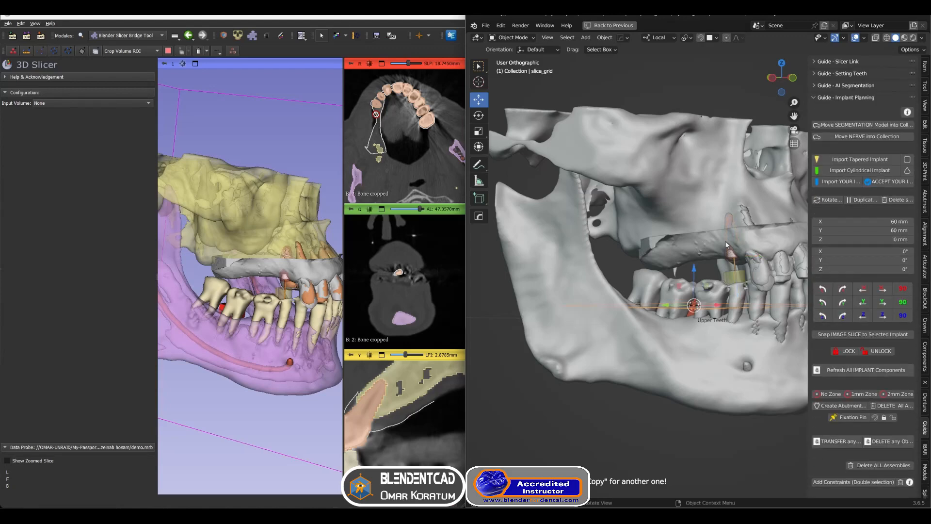
pyautogui.click(730, 257)
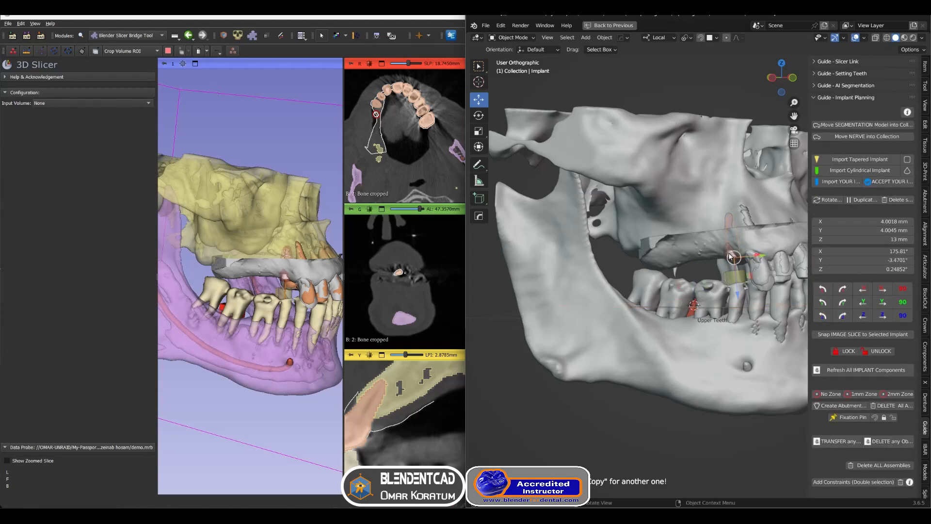
pyautogui.click(841, 337)
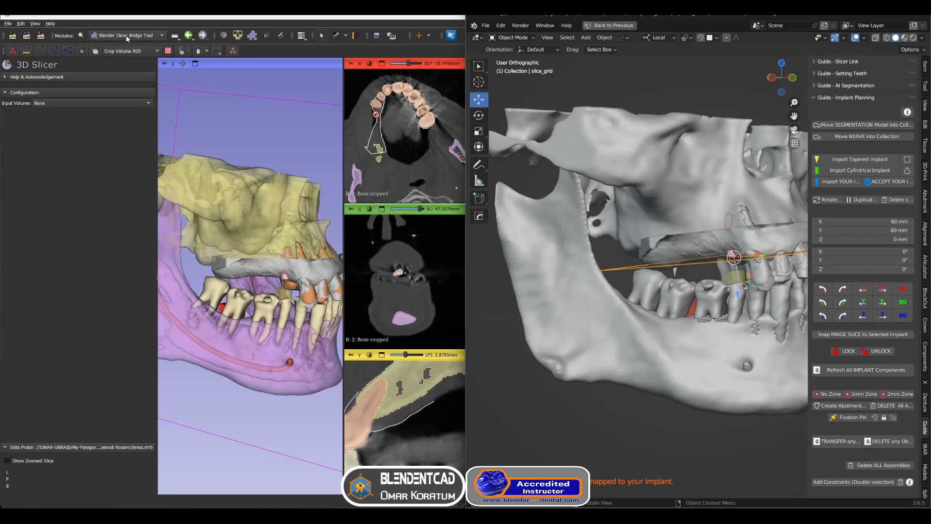
# Open the Blender Slicer Bridge Tool module in 3D Slicer and set its input volume to 2: Bone cropped
pyautogui.click(86, 39)
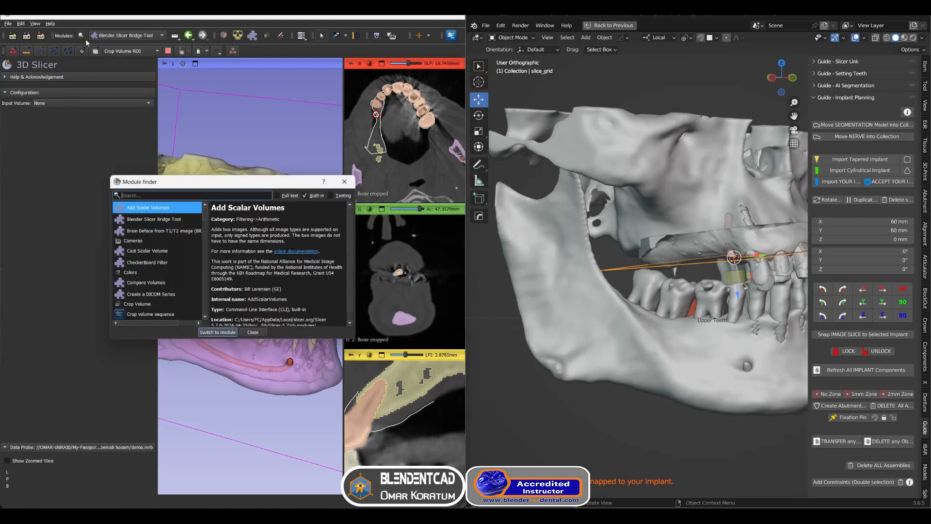
pyautogui.write('ble')
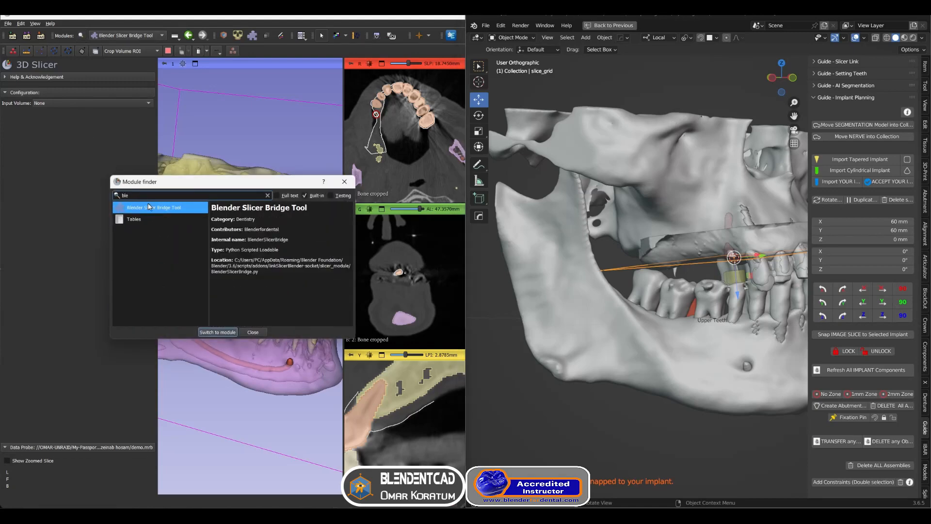
pyautogui.doubleClick(150, 208)
pyautogui.click(83, 103)
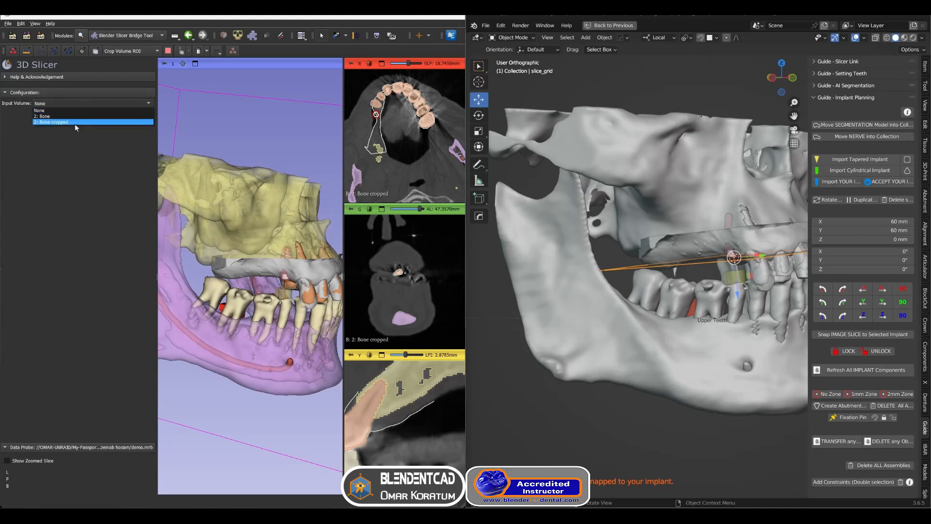
pyautogui.click(74, 124)
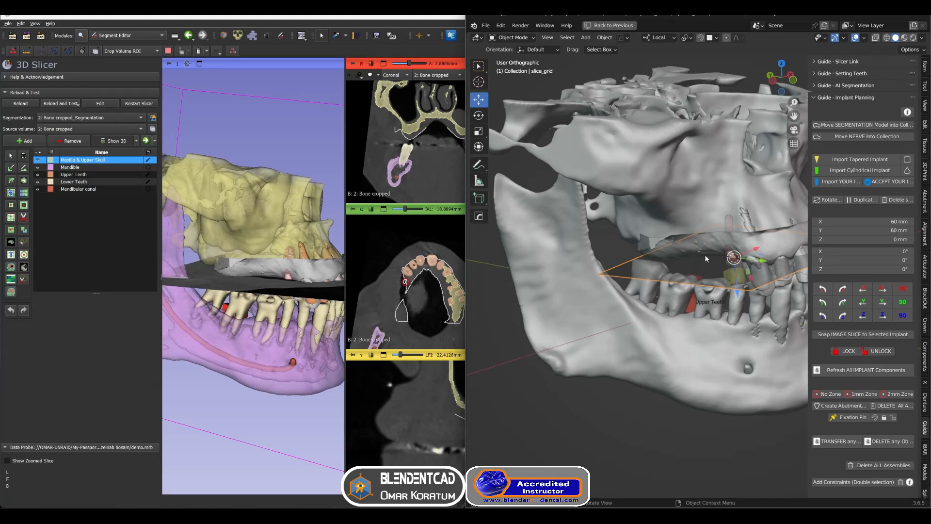
# Rotate the image slice 90° about its local X axis
pyautogui.press('r')
pyautogui.press('x')
pyautogui.press('x')
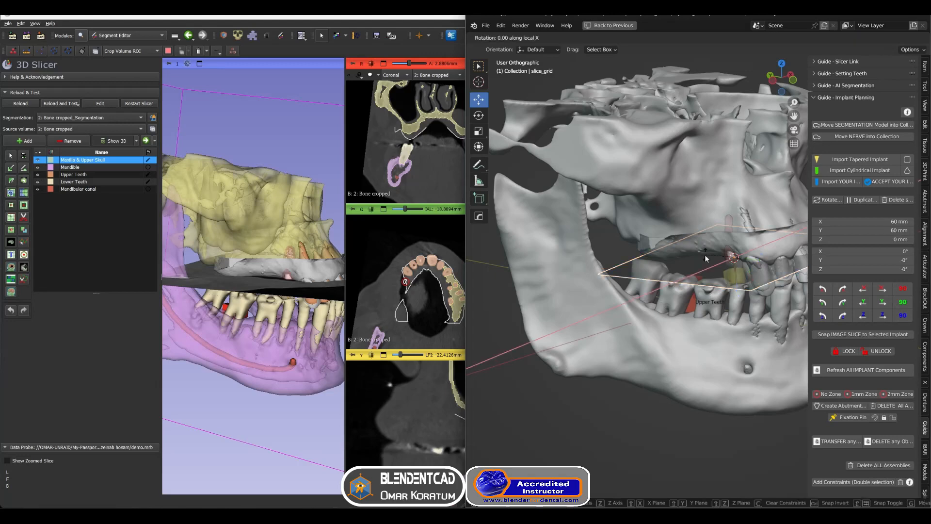
pyautogui.press('9')
pyautogui.press('0')
pyautogui.press('Return')
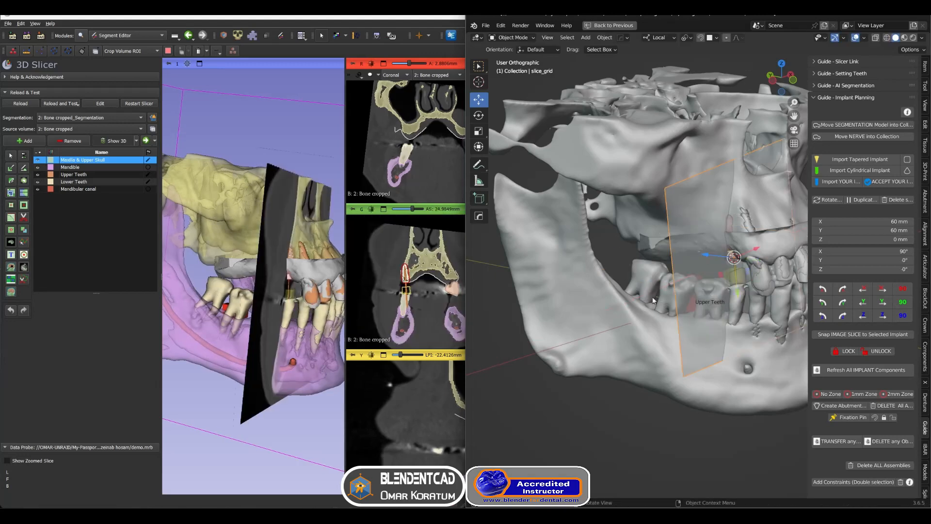
# Rotate the image slice about its local Y axis so it runs along the implant
pyautogui.moveTo(643, 297); pyautogui.dragTo(654, 292, button='middle')
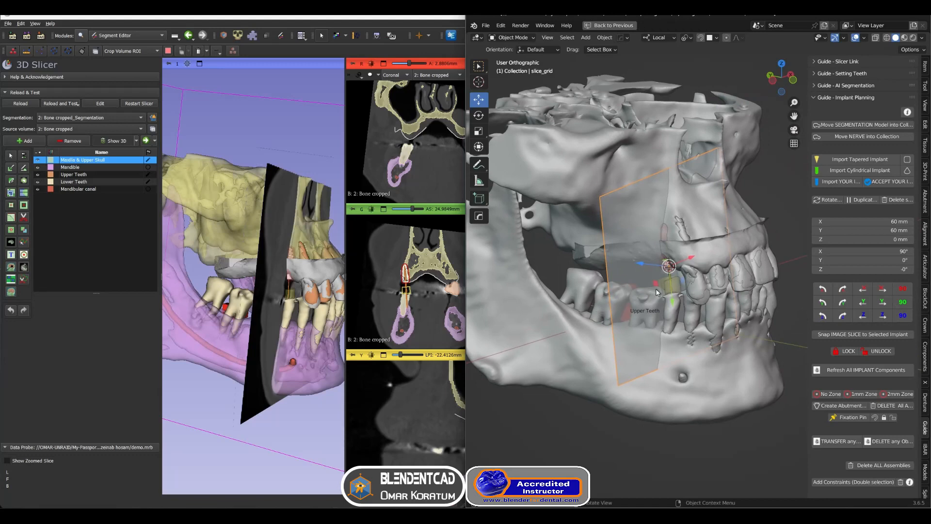
pyautogui.press('r')
pyautogui.press('y')
pyautogui.press('y')
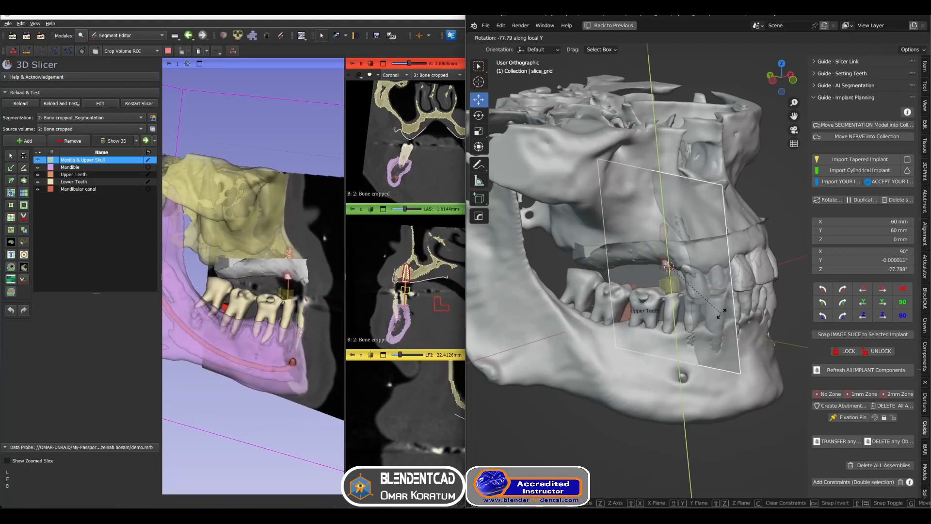
pyautogui.click(704, 287)
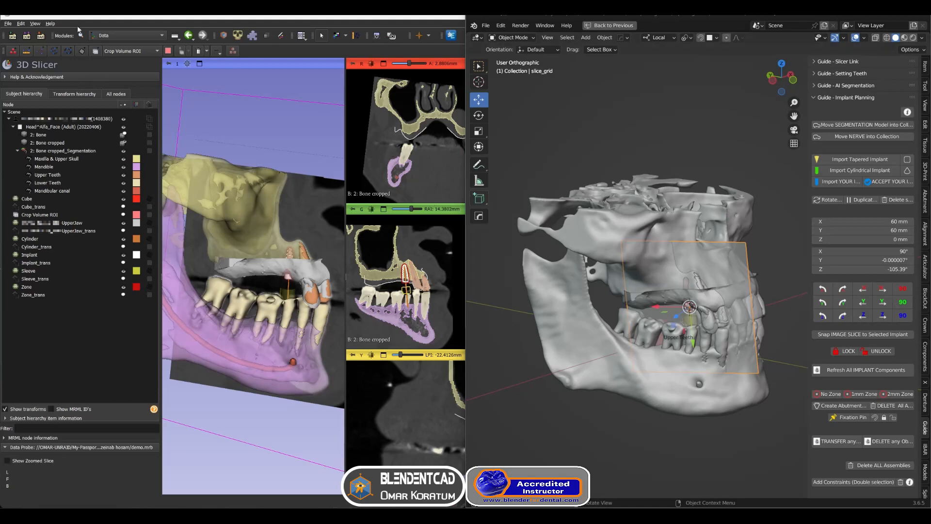
# Switch to the Data module and recolour the Maxilla & Upper Skull segment blue (#213be3)
pyautogui.click(115, 37)
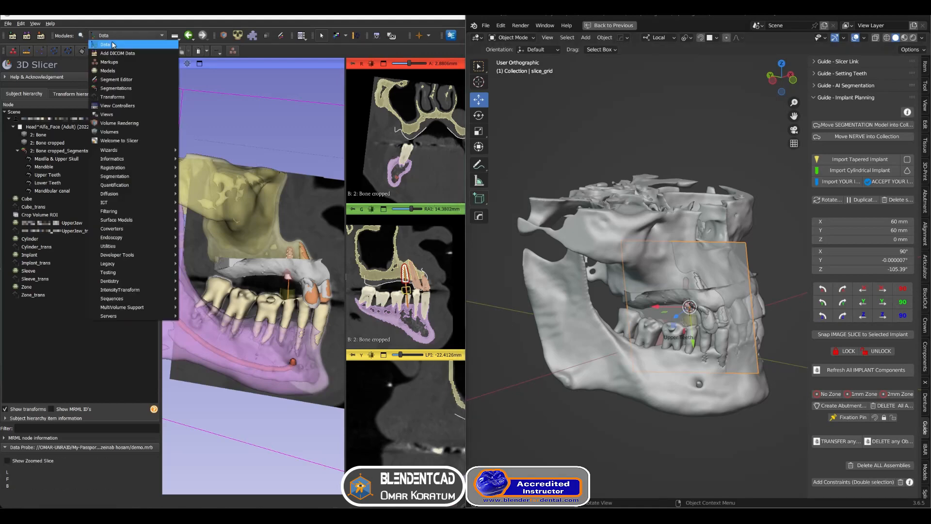
pyautogui.click(113, 45)
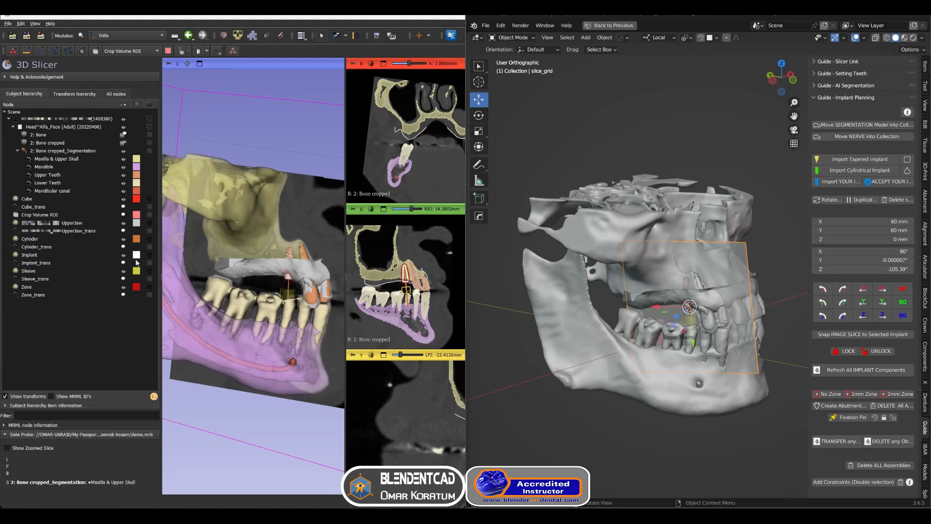
pyautogui.doubleClick(137, 160)
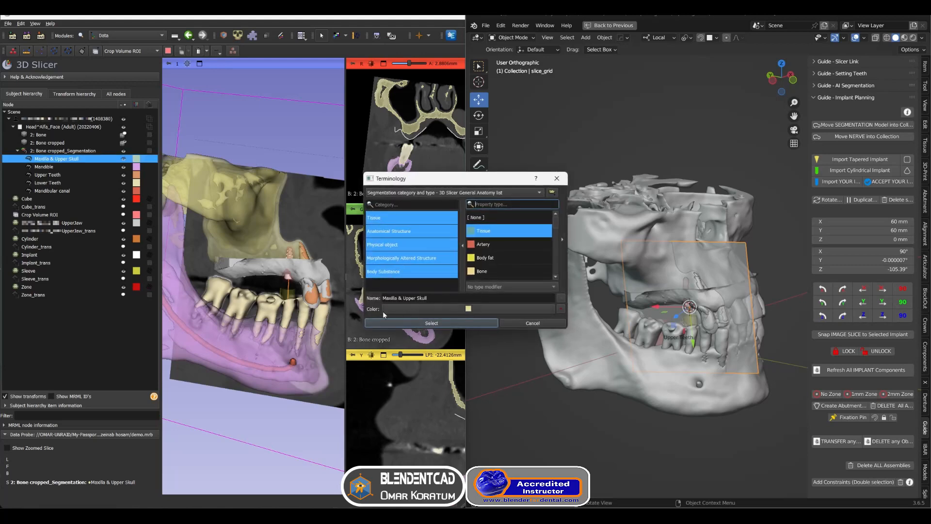
pyautogui.click(400, 310)
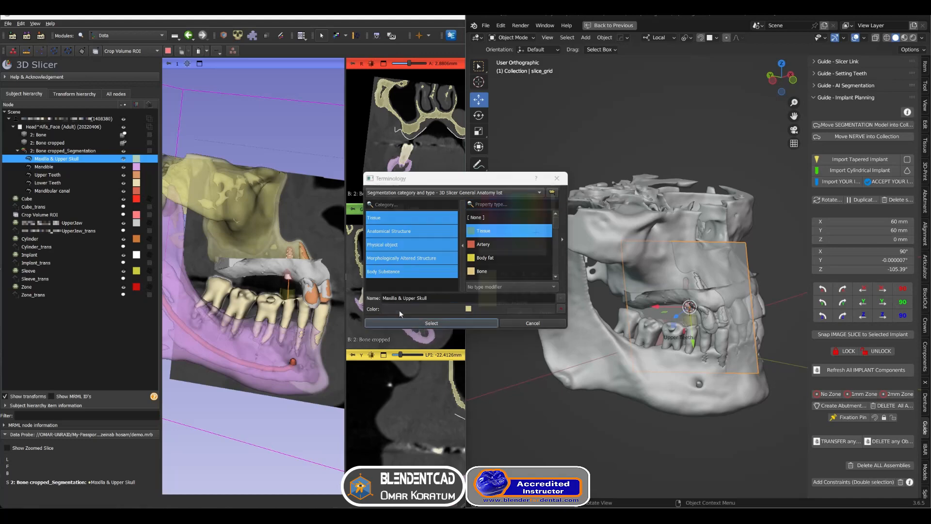
pyautogui.click(514, 196)
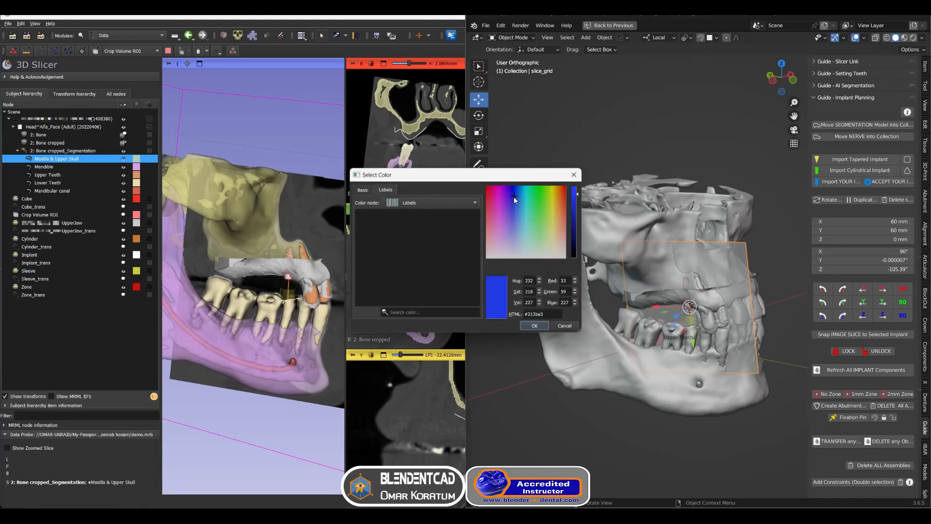
pyautogui.click(534, 325)
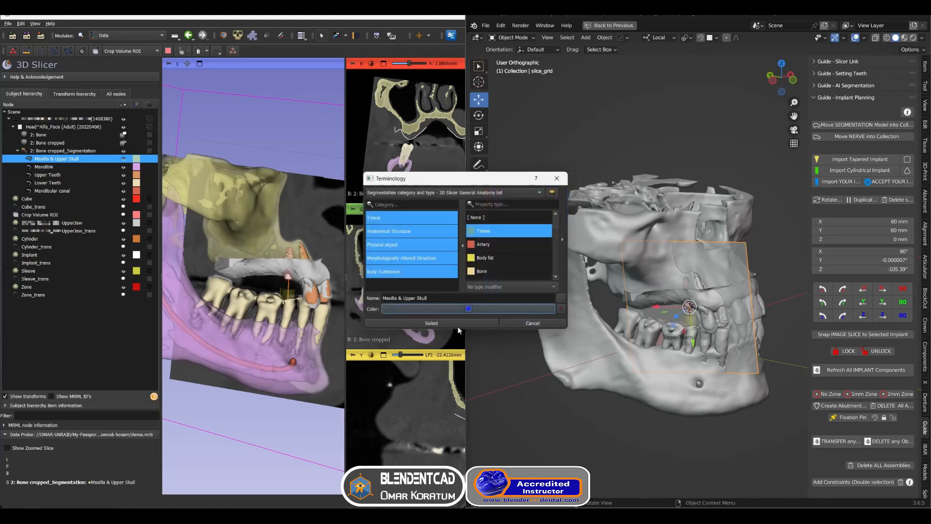
pyautogui.click(532, 323)
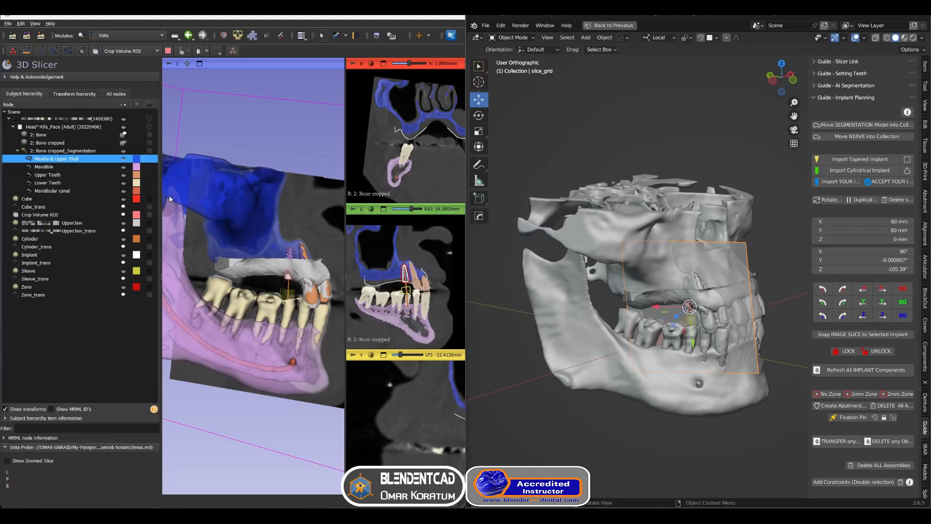
# Recolour the upper jaw scan model red in the scene hierarchy
pyautogui.moveTo(307, 200); pyautogui.dragTo(267, 217)
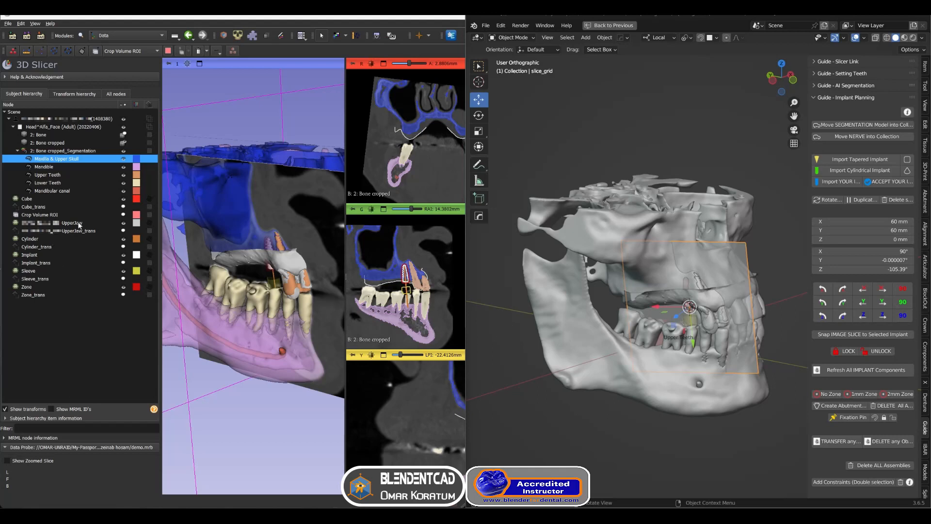
pyautogui.moveTo(78, 222); pyautogui.dragTo(137, 224)
pyautogui.doubleClick(138, 224)
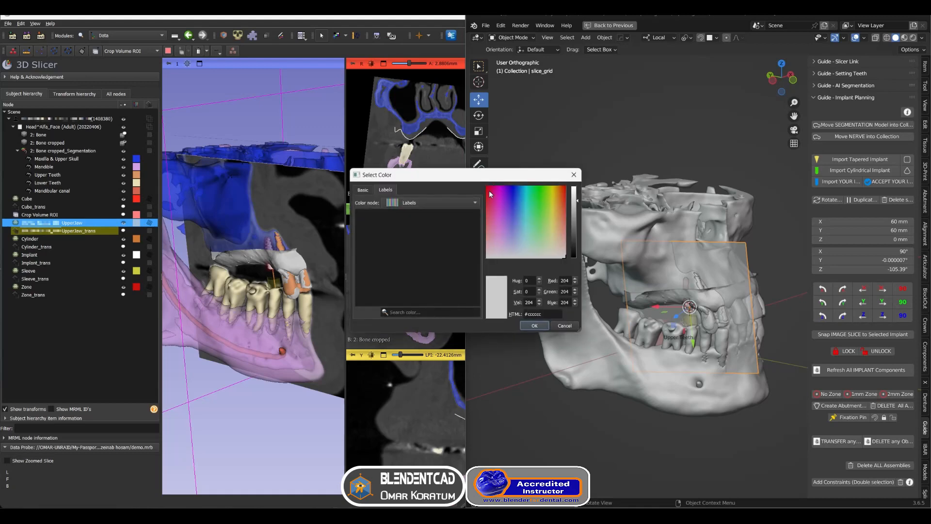
pyautogui.click(489, 190)
pyautogui.click(540, 325)
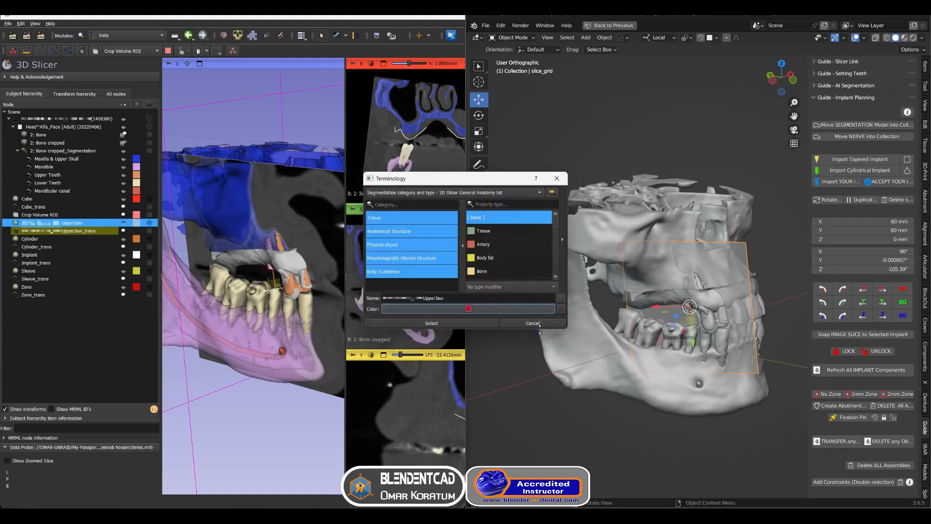
pyautogui.click(495, 322)
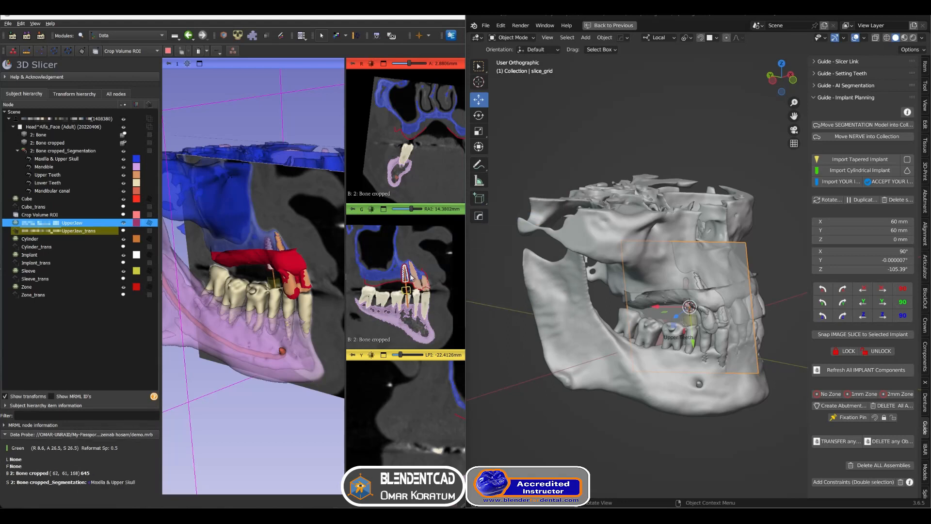
# Delete the Cube node from the scene
pyautogui.keyDown('ctrl'); pyautogui.scroll(3, 411, 276); pyautogui.keyUp('ctrl')
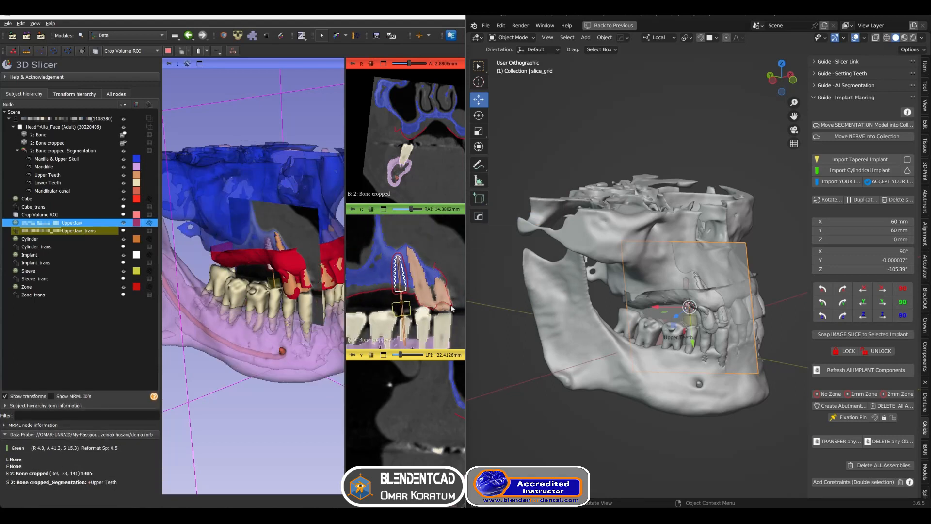
pyautogui.moveTo(242, 276); pyautogui.dragTo(256, 295)
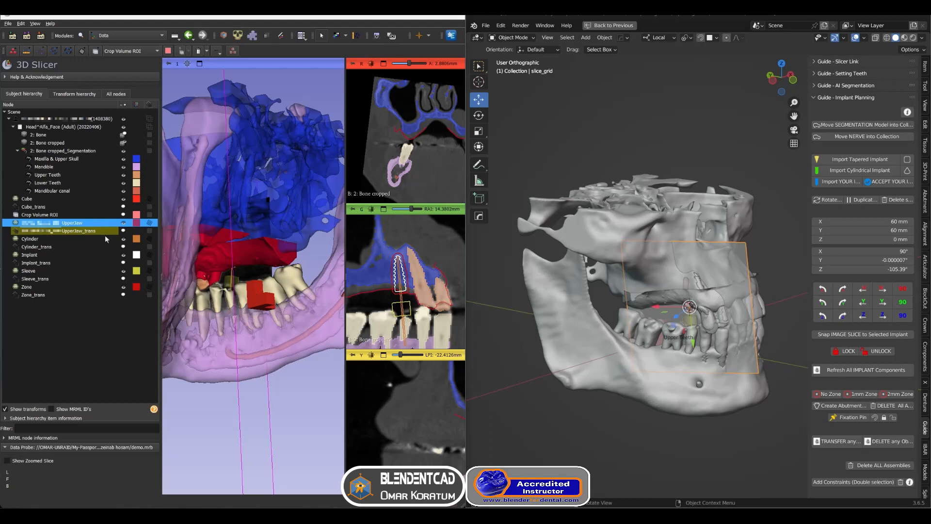
pyautogui.click(63, 198)
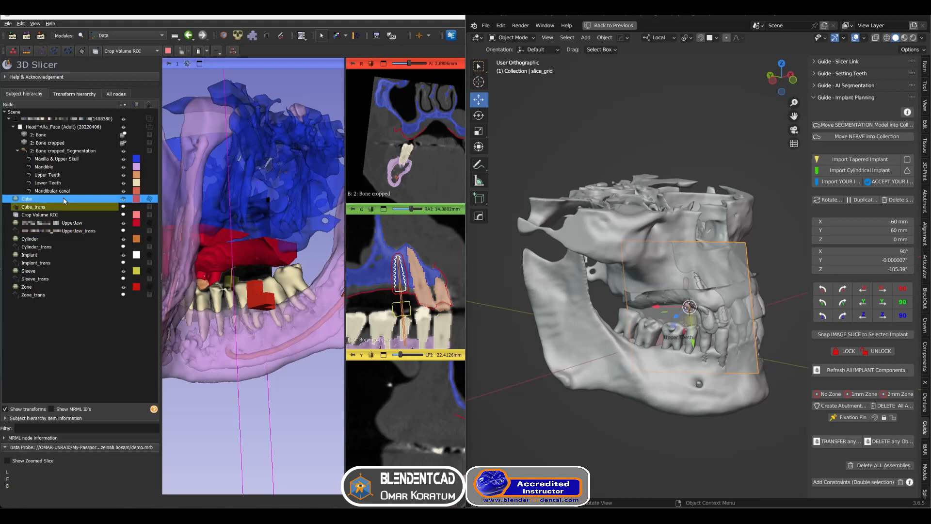
pyautogui.click(123, 199)
pyautogui.click(123, 199)
pyautogui.rightClick(93, 200)
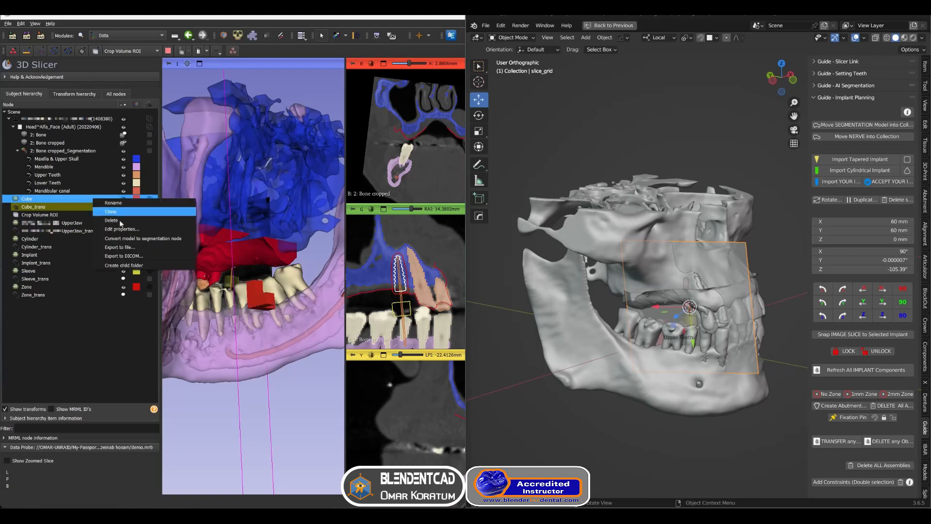
pyautogui.click(127, 223)
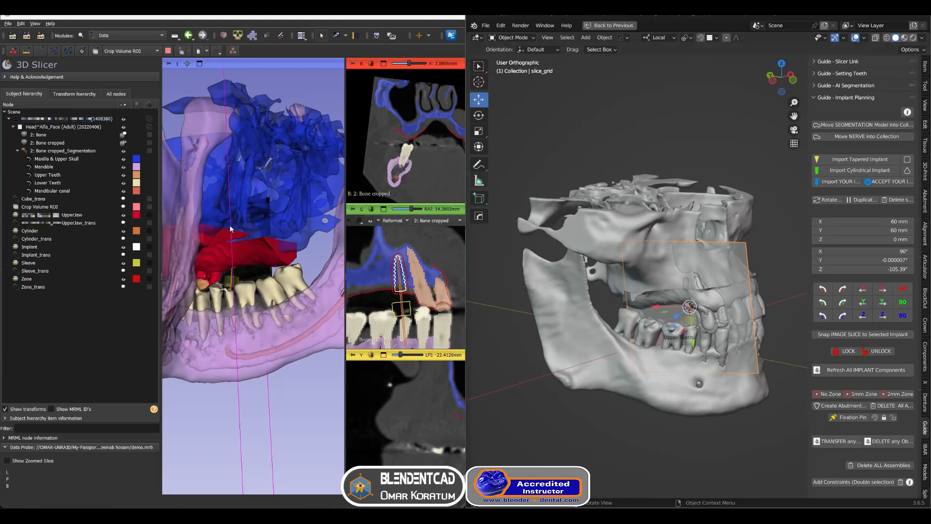
# Hide the module panel to enlarge the view area
pyautogui.moveTo(164, 276); pyautogui.dragTo(110, 274)
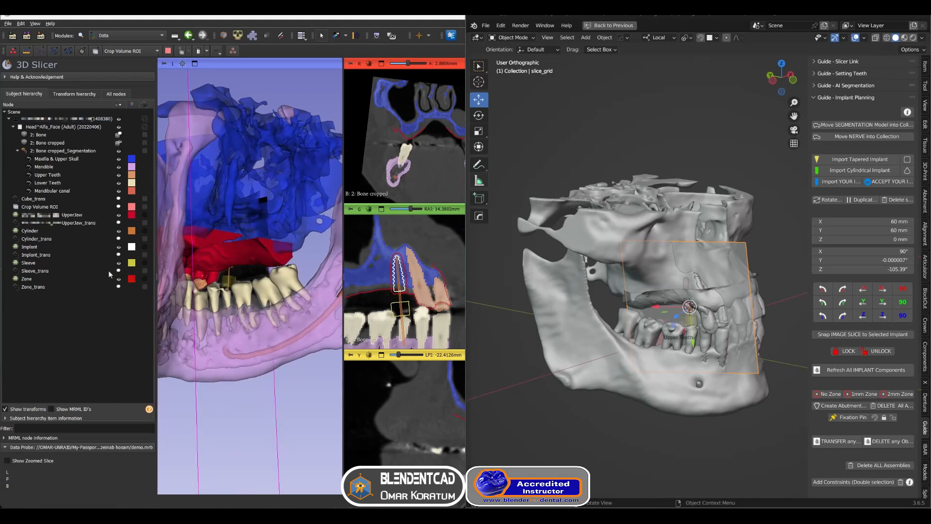
pyautogui.click(35, 24)
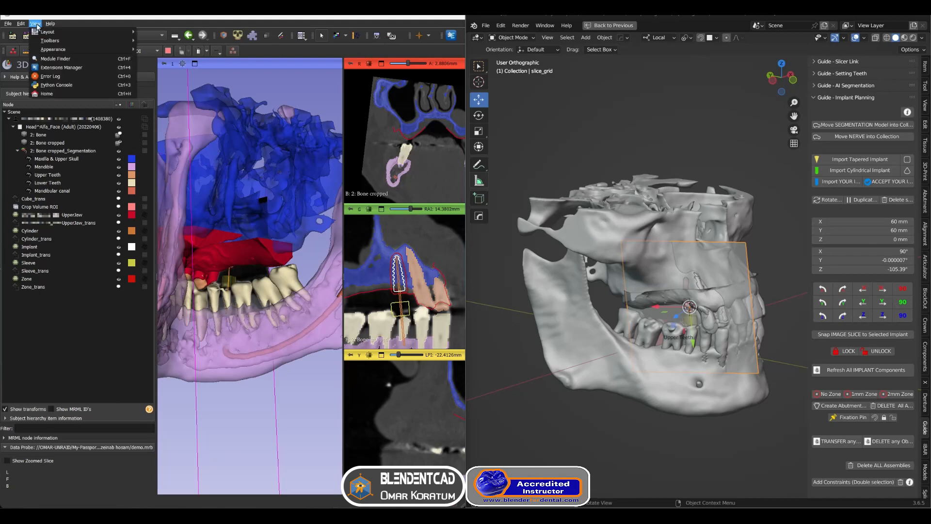
pyautogui.moveTo(68, 49)
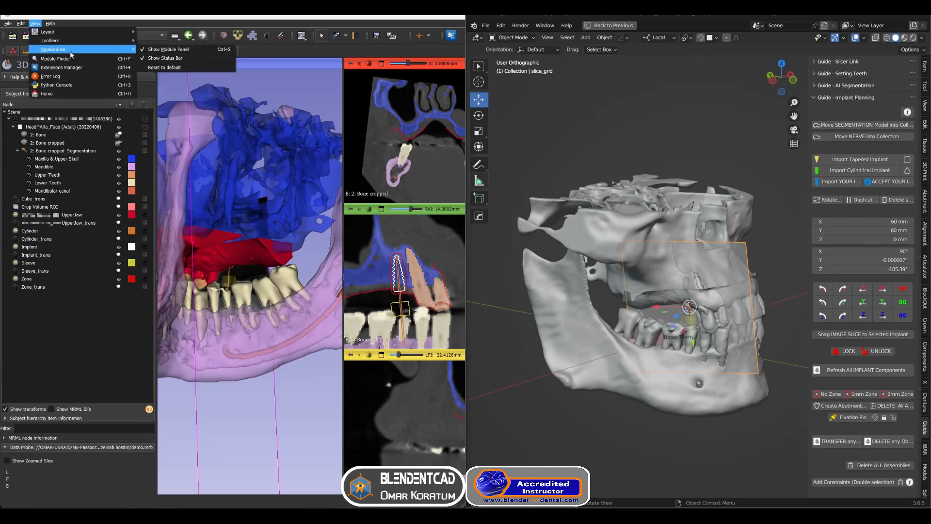
pyautogui.click(168, 51)
# Switch the view layout to Four-Up
pyautogui.moveTo(204, 234); pyautogui.dragTo(252, 226)
pyautogui.scroll(-3, 251, 226)
pyautogui.moveTo(163, 232); pyautogui.dragTo(260, 232)
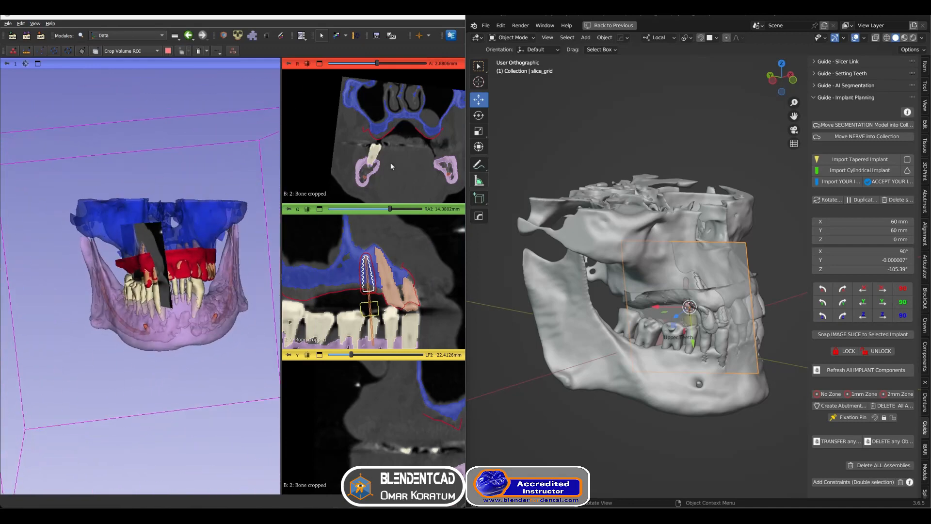
pyautogui.click(302, 36)
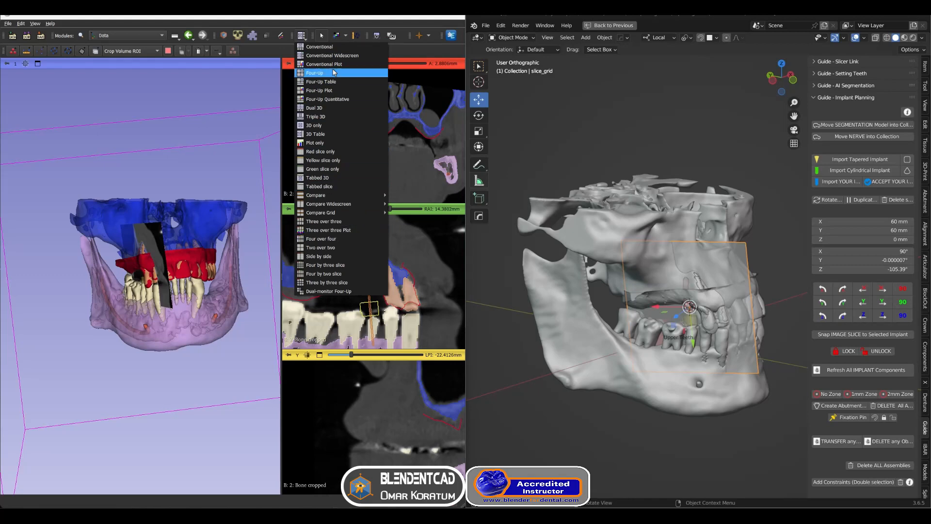
pyautogui.click(333, 73)
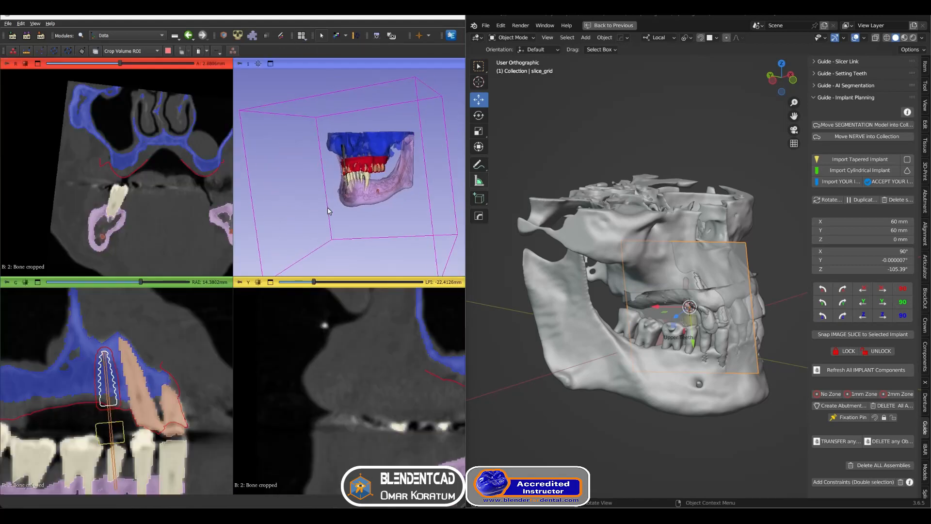
pyautogui.moveTo(329, 211); pyautogui.dragTo(356, 211)
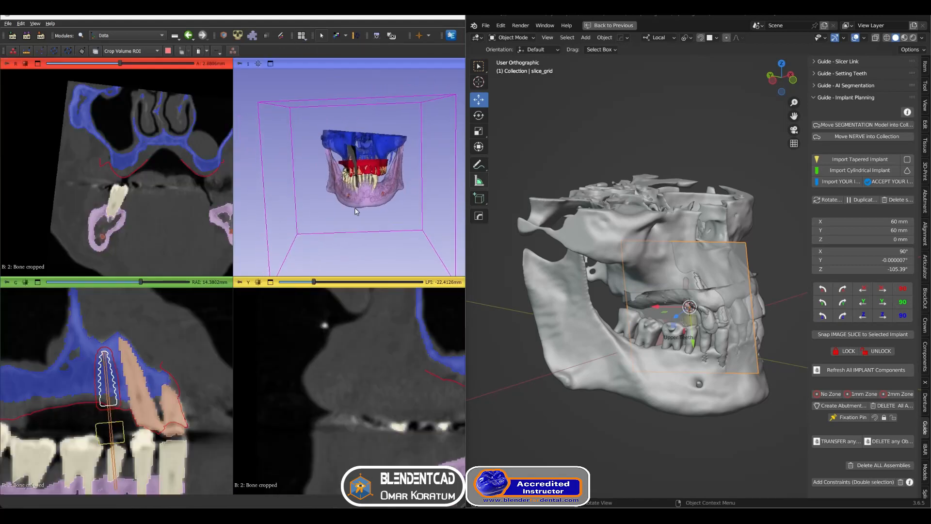